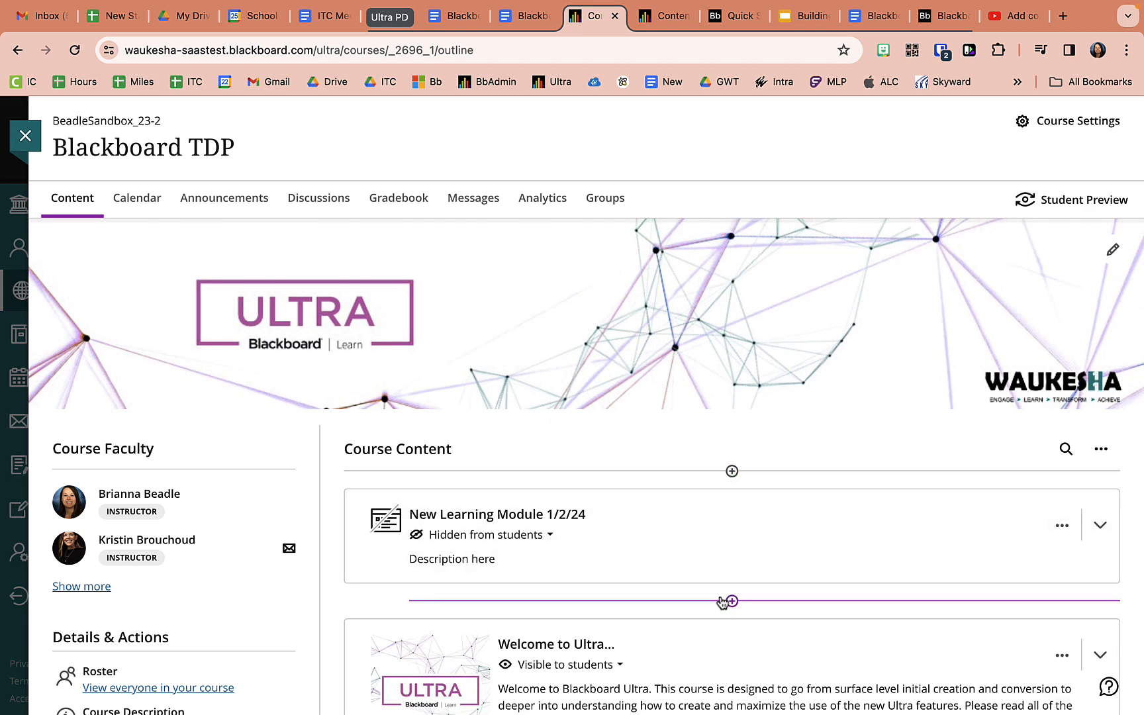
# Examine the course outline, expanding New Learning Module 1/2/24 to view its contents and collapsing it again
pyautogui.scroll(-3, 755, 610)
pyautogui.scroll(-3, 755, 609)
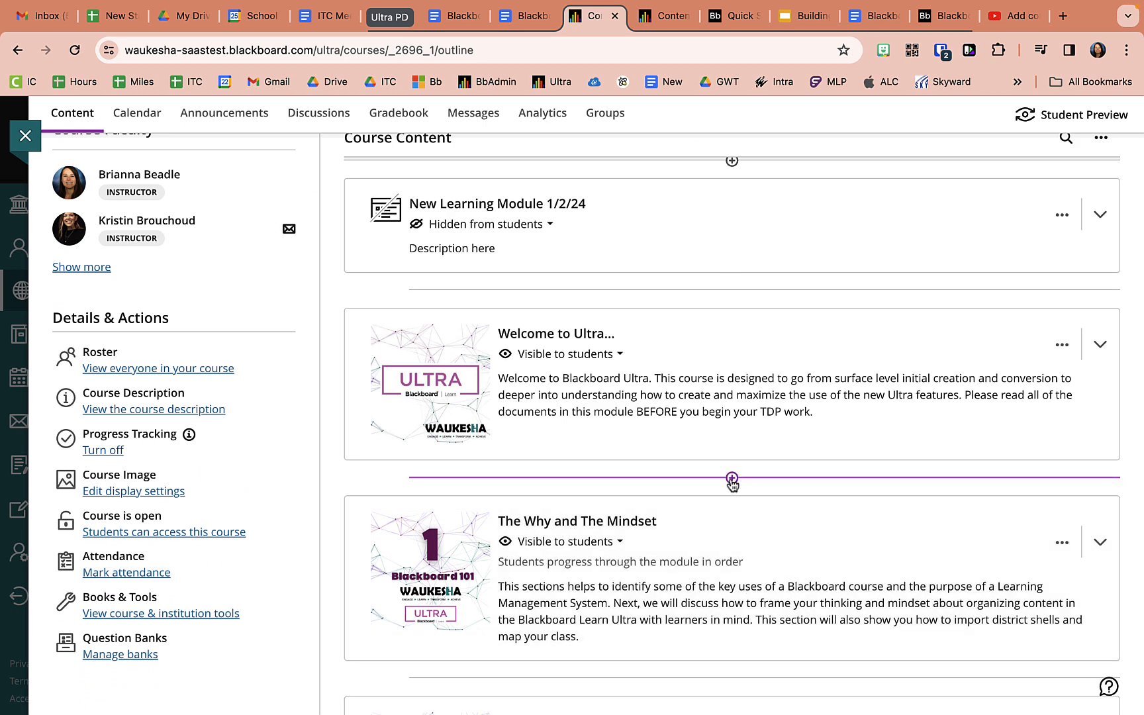
pyautogui.scroll(3, 698, 225)
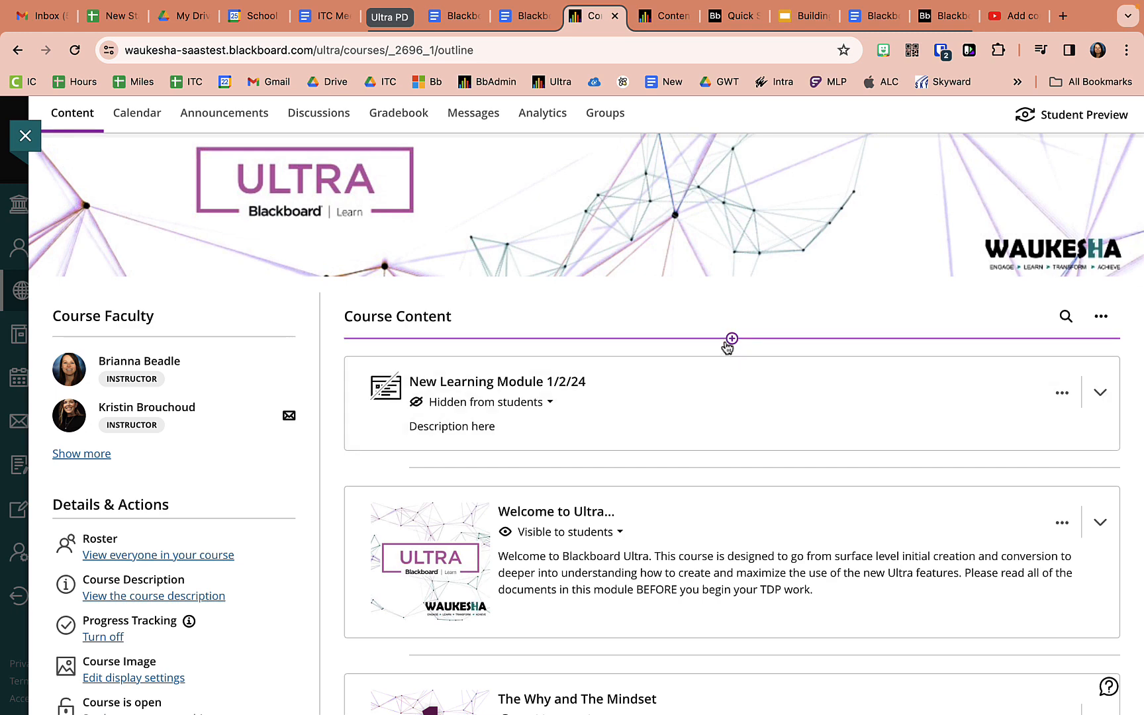
pyautogui.click(716, 400)
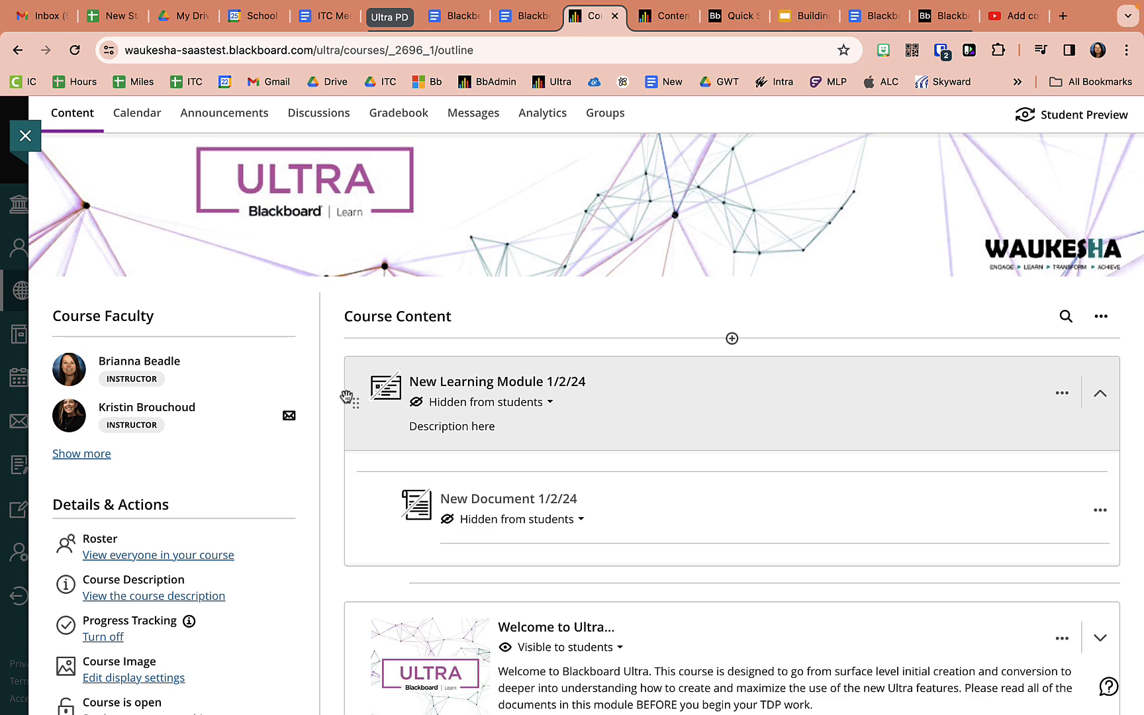
pyautogui.moveTo(346, 397); pyautogui.dragTo(580, 312)
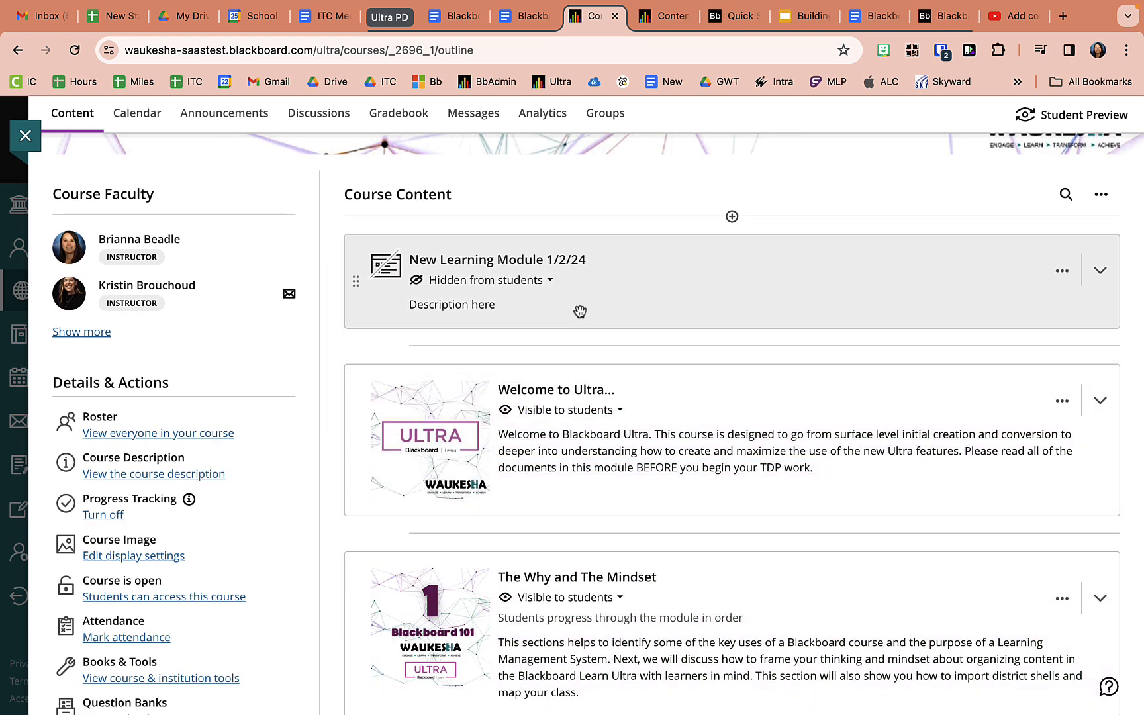
pyautogui.moveTo(769, 289); pyautogui.dragTo(769, 319)
pyautogui.click(560, 289)
pyautogui.moveTo(715, 382); pyautogui.dragTo(767, 401)
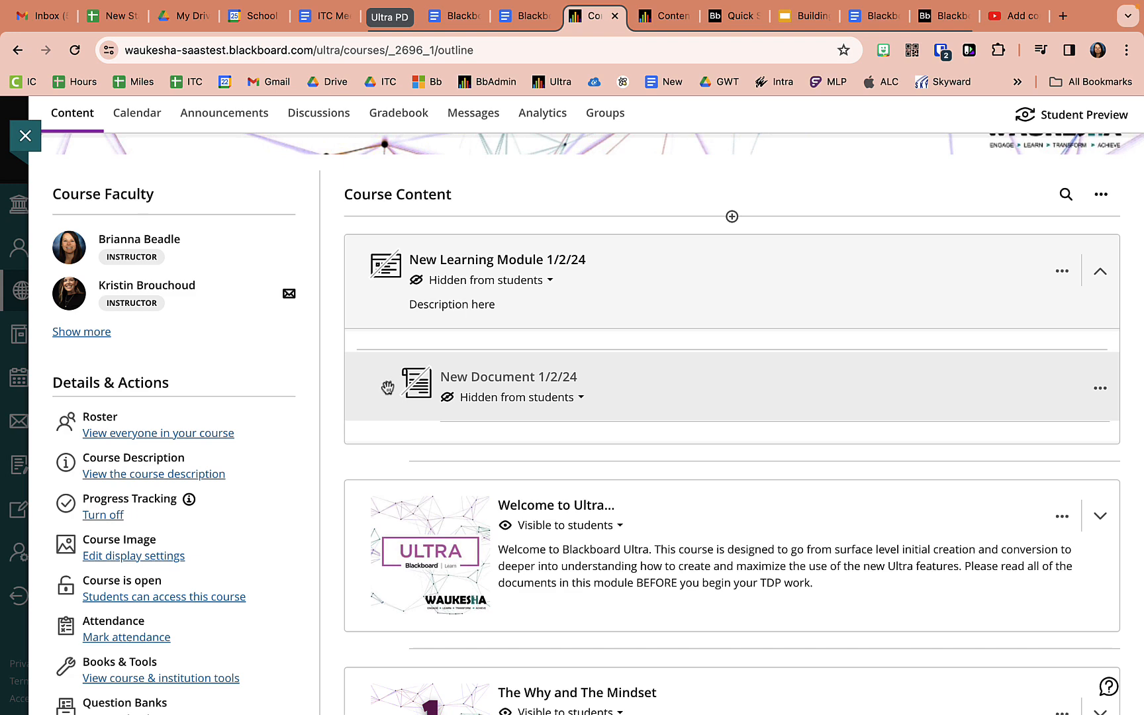
pyautogui.moveTo(389, 385)
pyautogui.mouseDown()
pyautogui.moveTo(327, 285)
pyautogui.moveTo(393, 389)
pyautogui.moveTo(411, 384)
pyautogui.mouseUp()
pyautogui.click(689, 286)
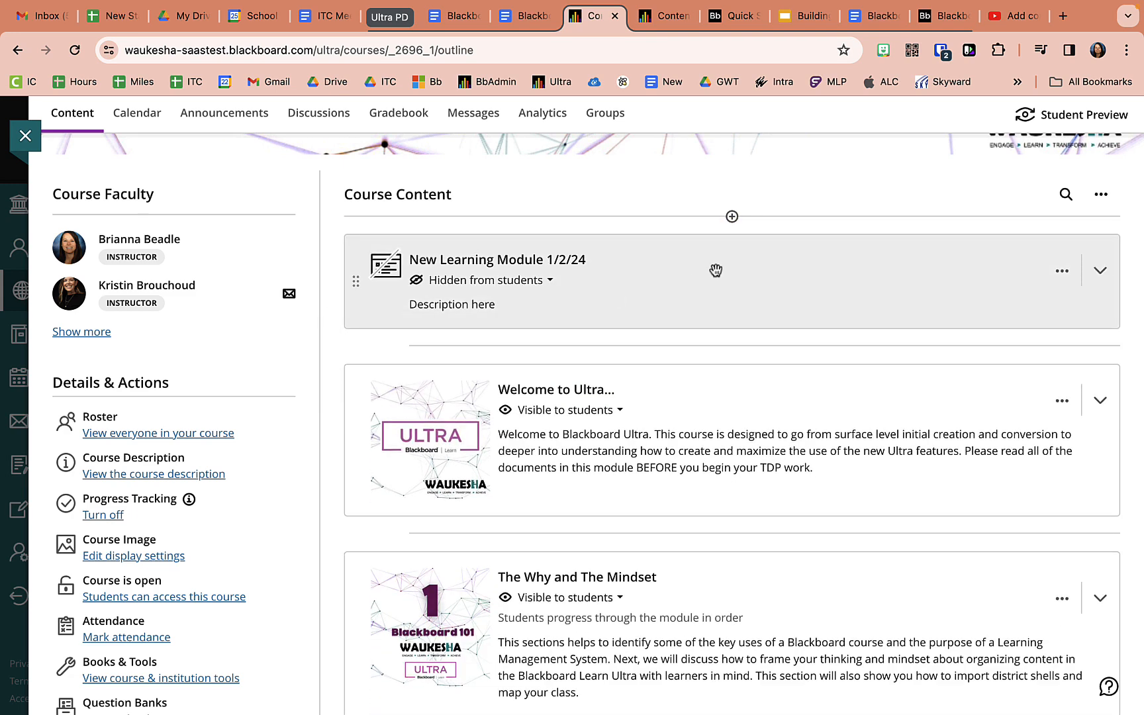
pyautogui.scroll(3, 766, 301)
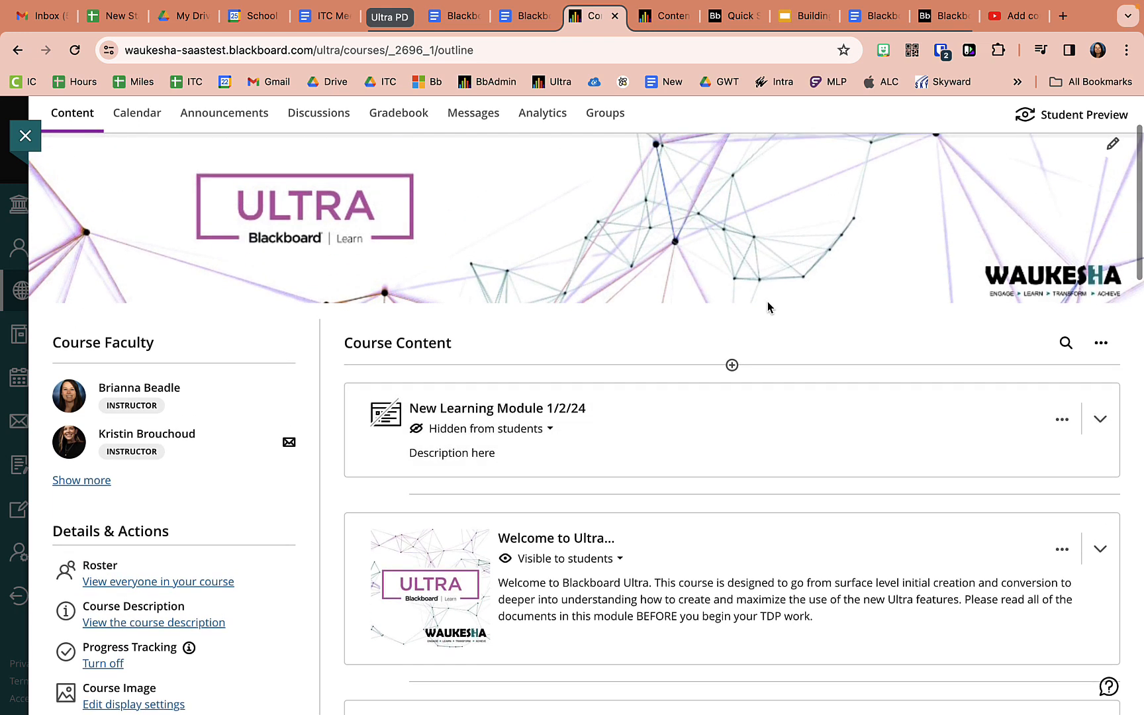
# Upload Technology Highlights Canva.mp4 from Downloads above the first learning module, keeping its display name
pyautogui.click(732, 366)
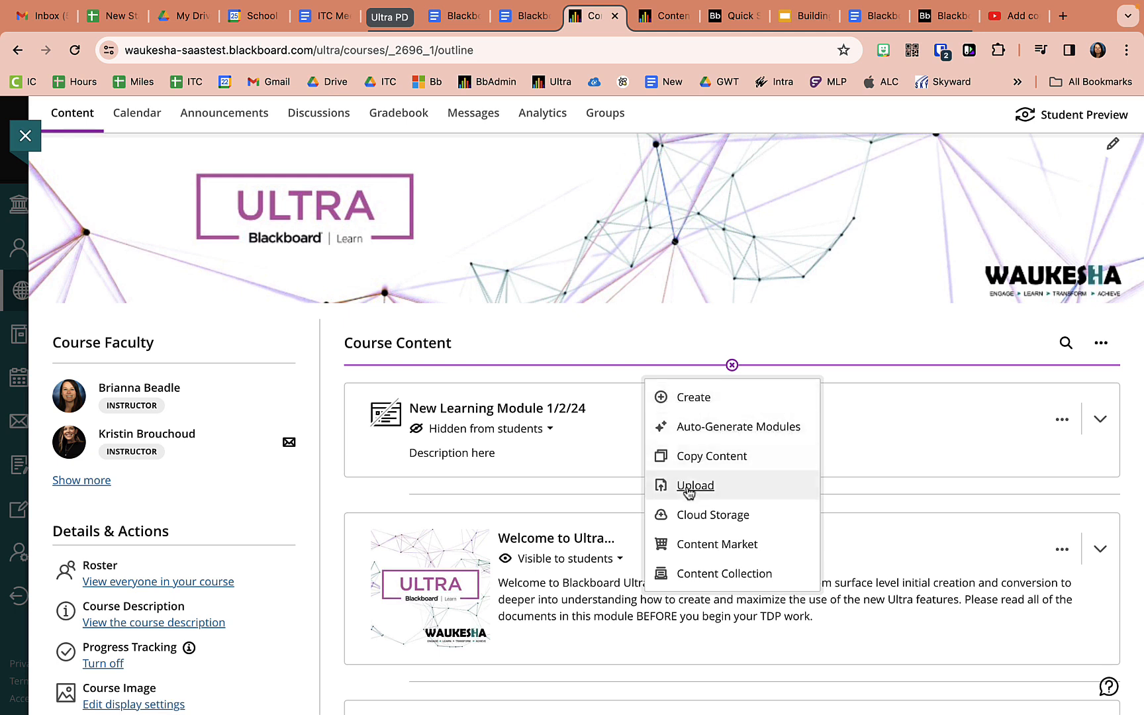
pyautogui.click(733, 366)
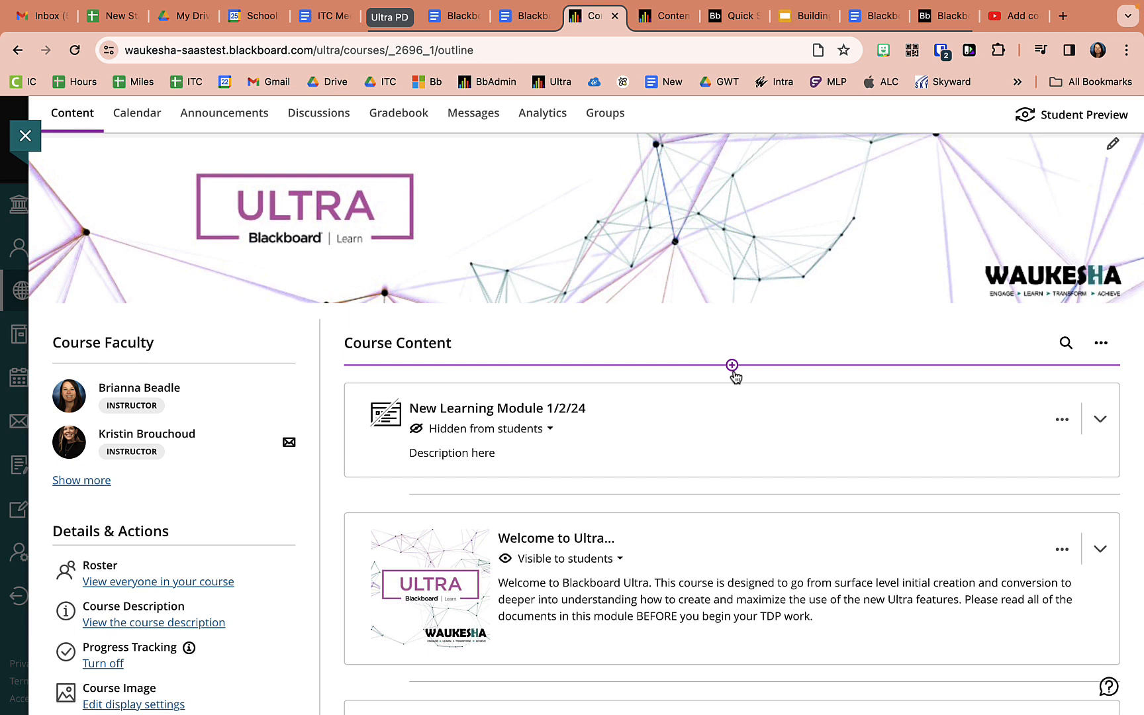
pyautogui.click(734, 373)
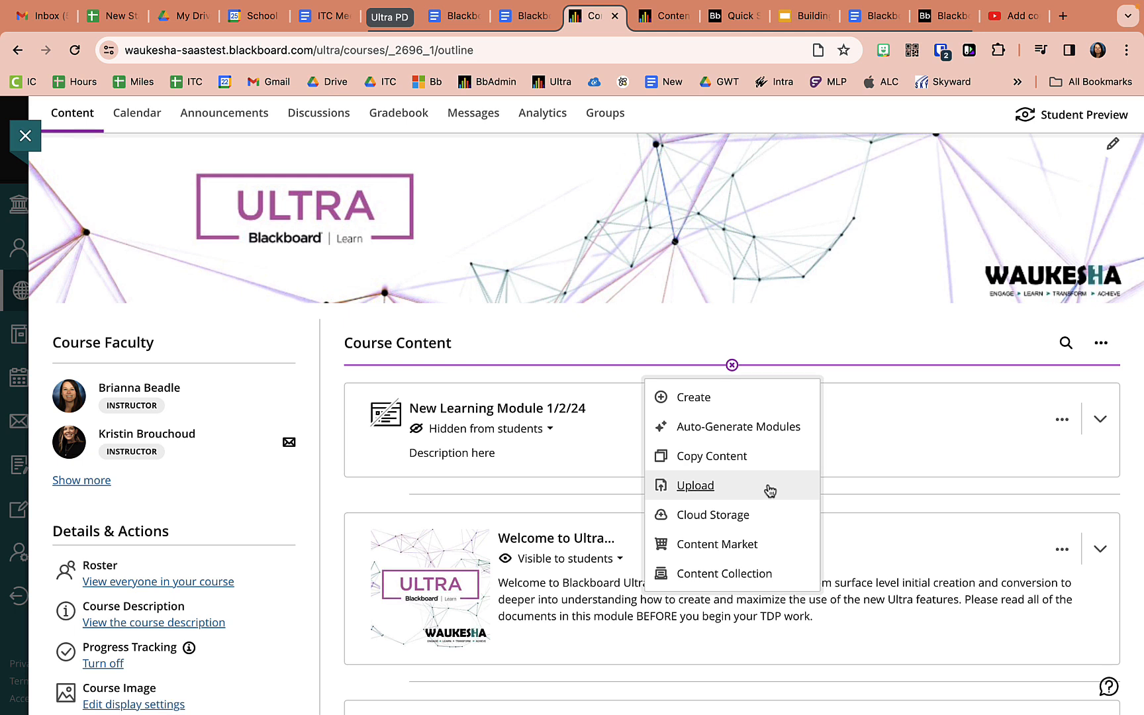
pyautogui.click(695, 486)
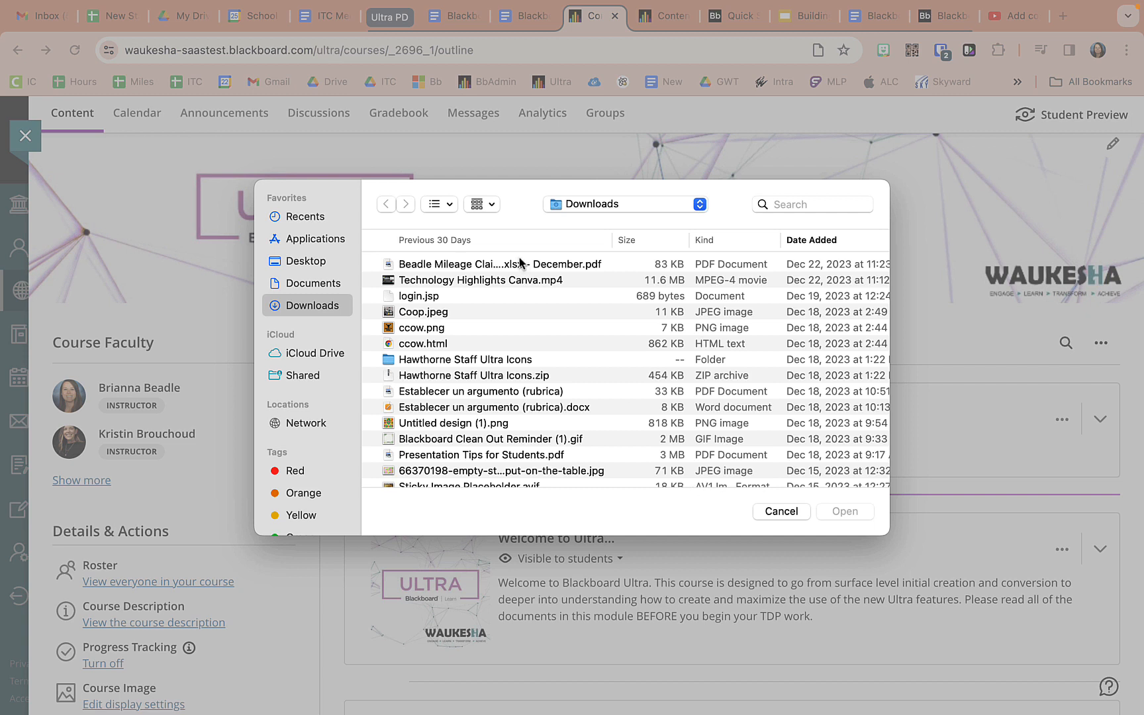
pyautogui.click(508, 281)
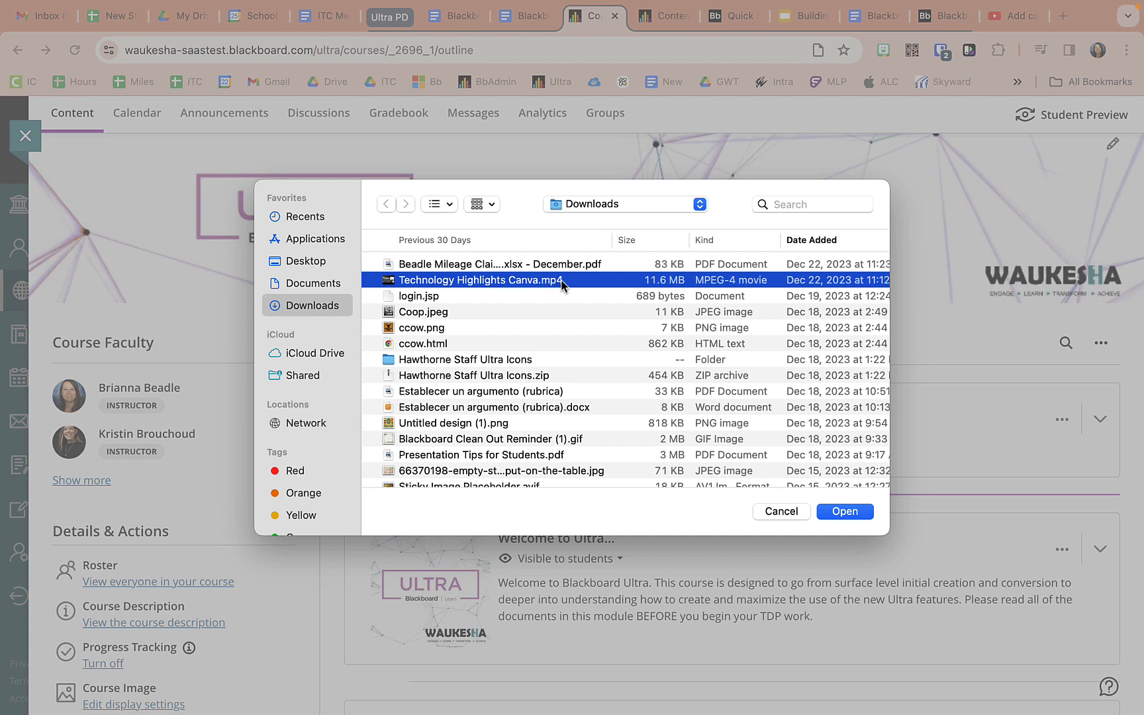
pyautogui.click(860, 513)
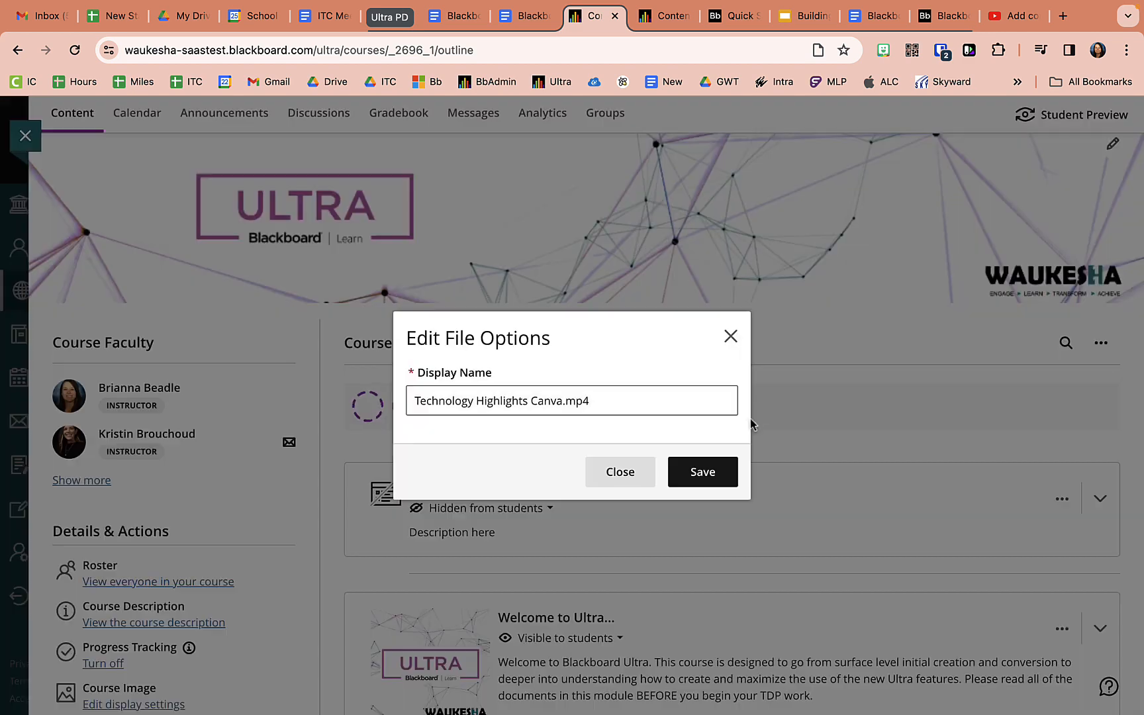
pyautogui.click(702, 471)
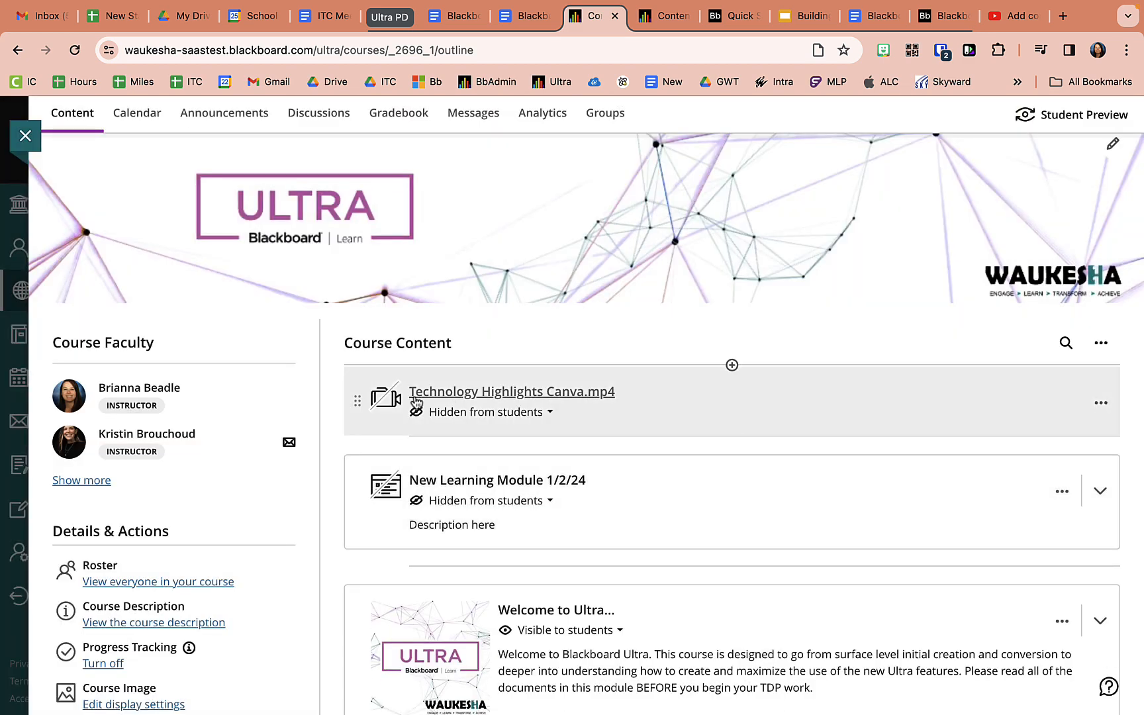
# Upload Establecer un argumento (rubrica).docx from Downloads above the uploaded video, with its file option set to View only
pyautogui.click(732, 365)
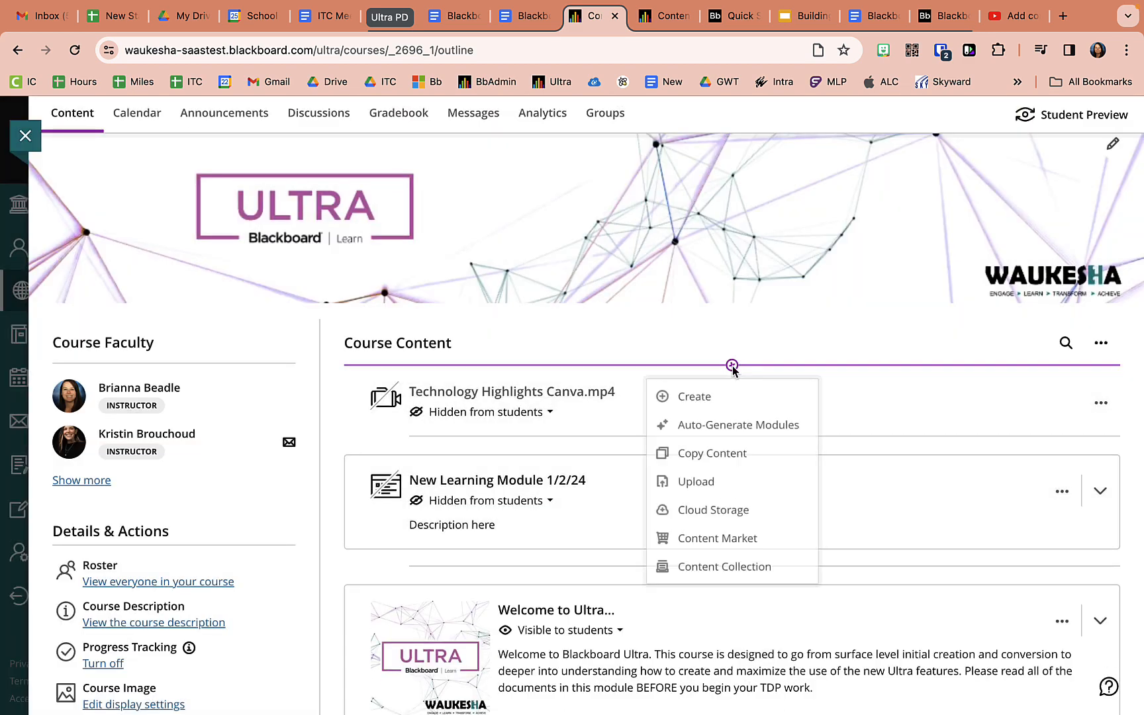
pyautogui.click(725, 489)
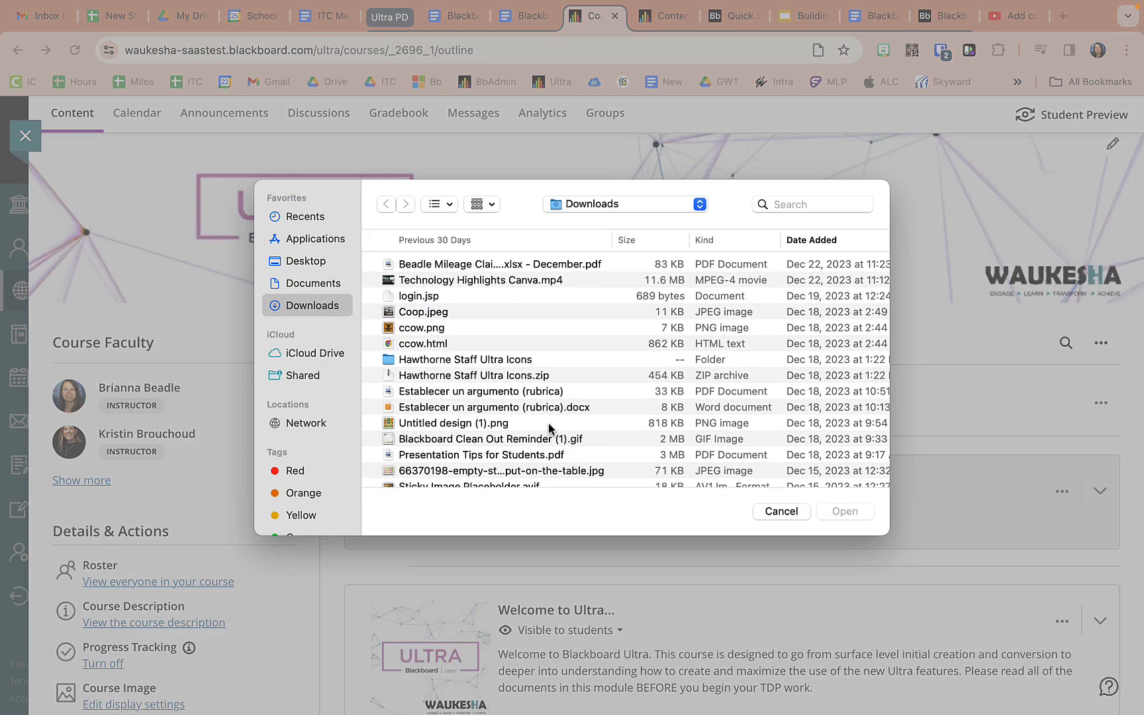
pyautogui.scroll(-5, 547, 411)
pyautogui.click(529, 337)
pyautogui.click(842, 512)
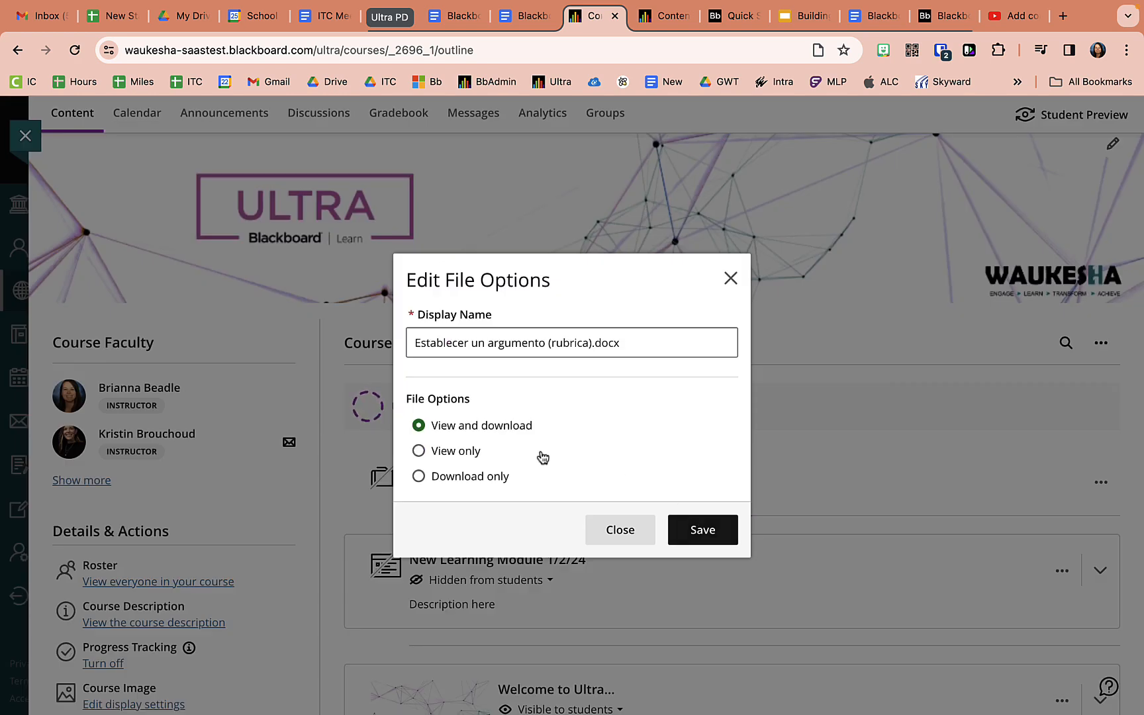
pyautogui.click(459, 457)
pyautogui.click(736, 542)
# Preview the uploaded Establecer un argumento (rubrica).docx and Technology Highlights Canva.mp4, returning to the course outline
pyautogui.click(571, 400)
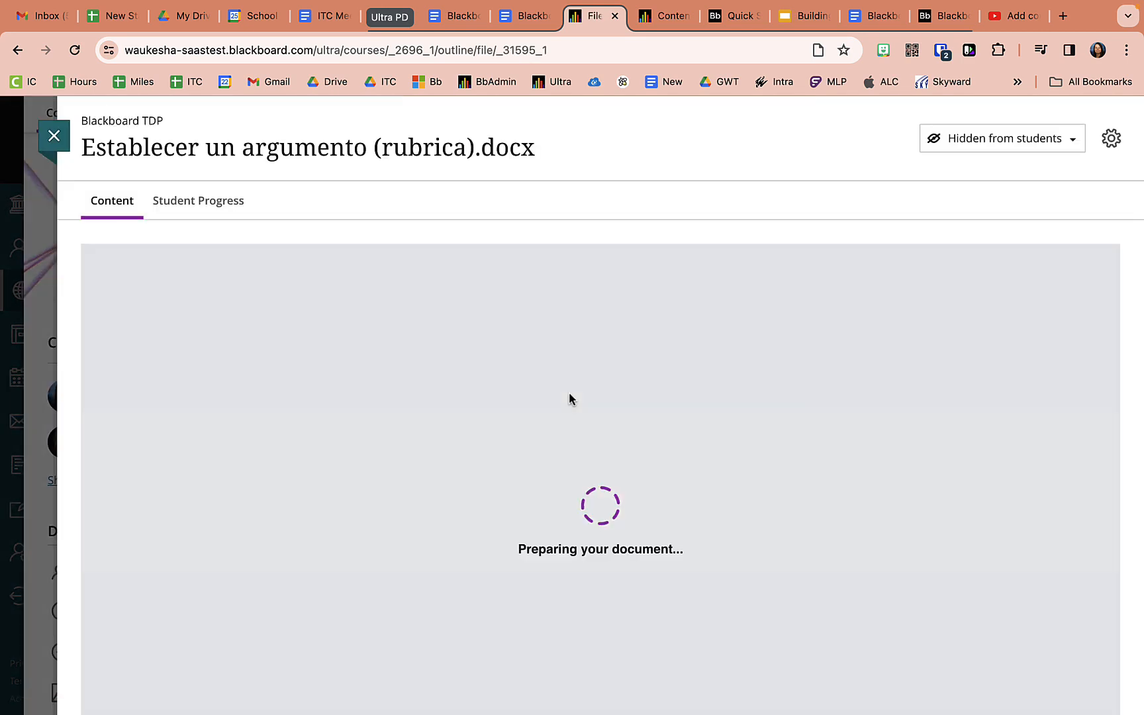
pyautogui.scroll(-10, 570, 396)
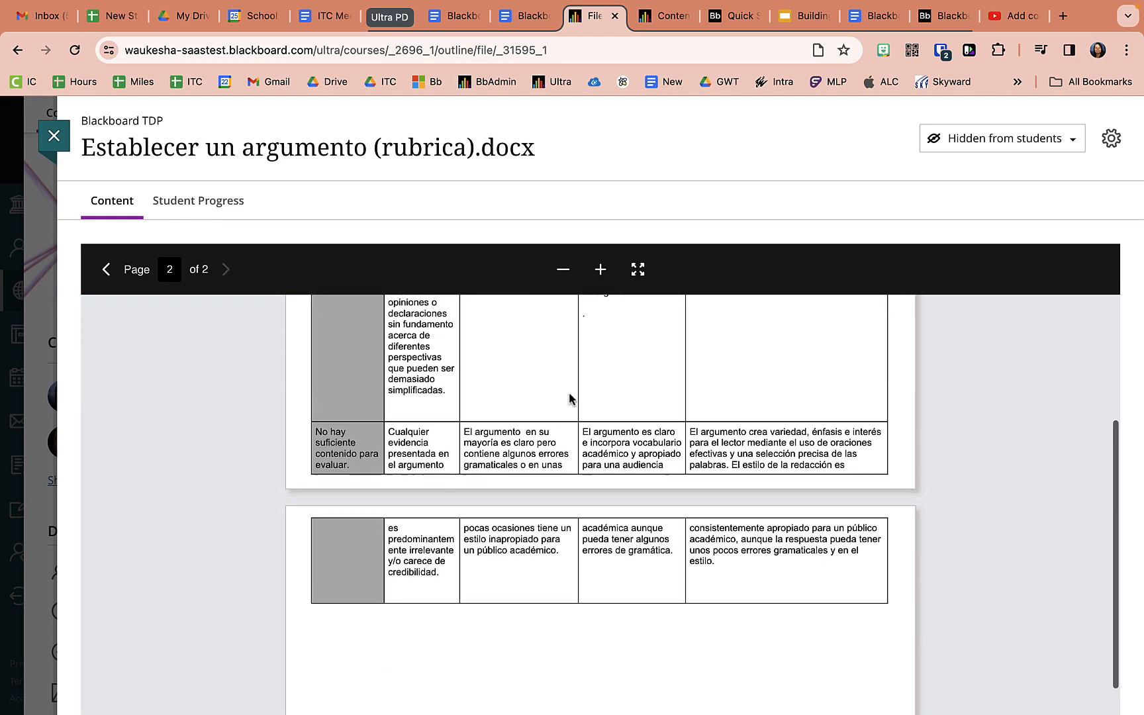
pyautogui.scroll(10, 570, 397)
pyautogui.click(54, 136)
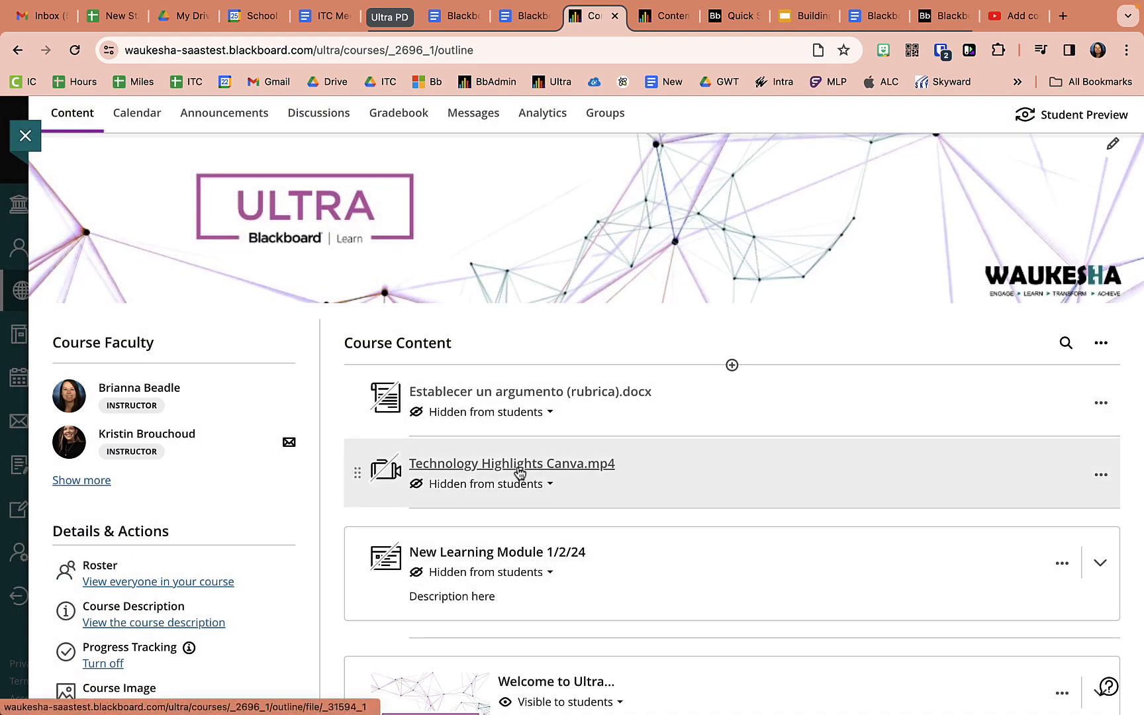
pyautogui.click(520, 465)
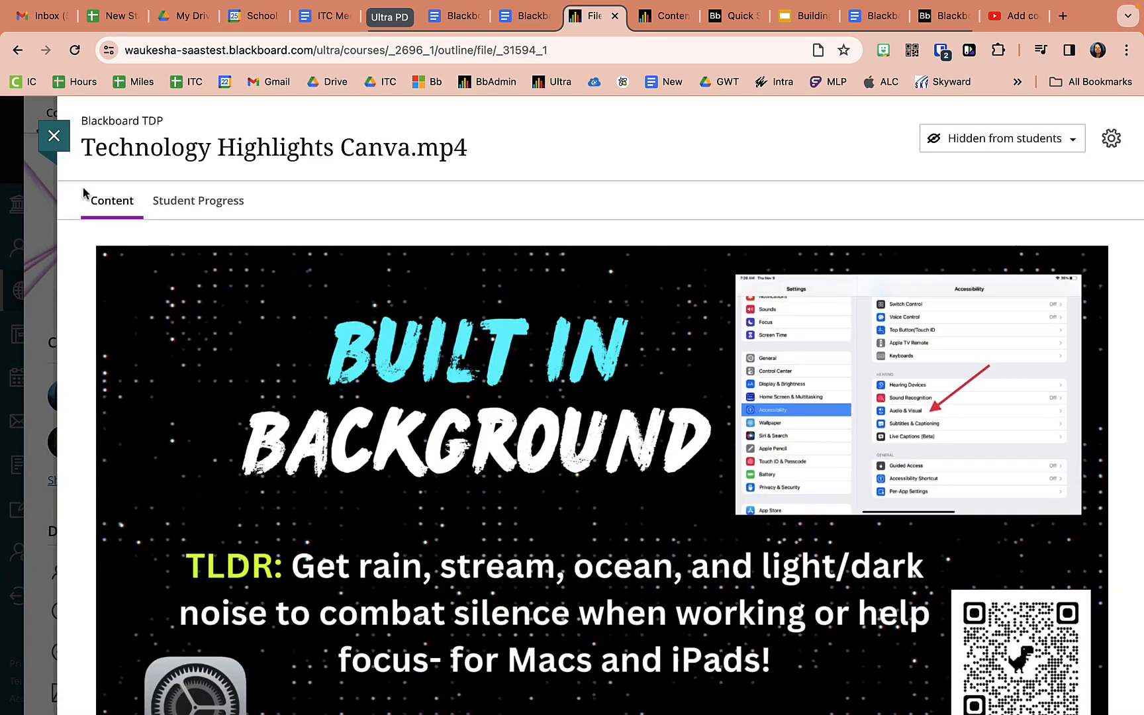
pyautogui.click(54, 136)
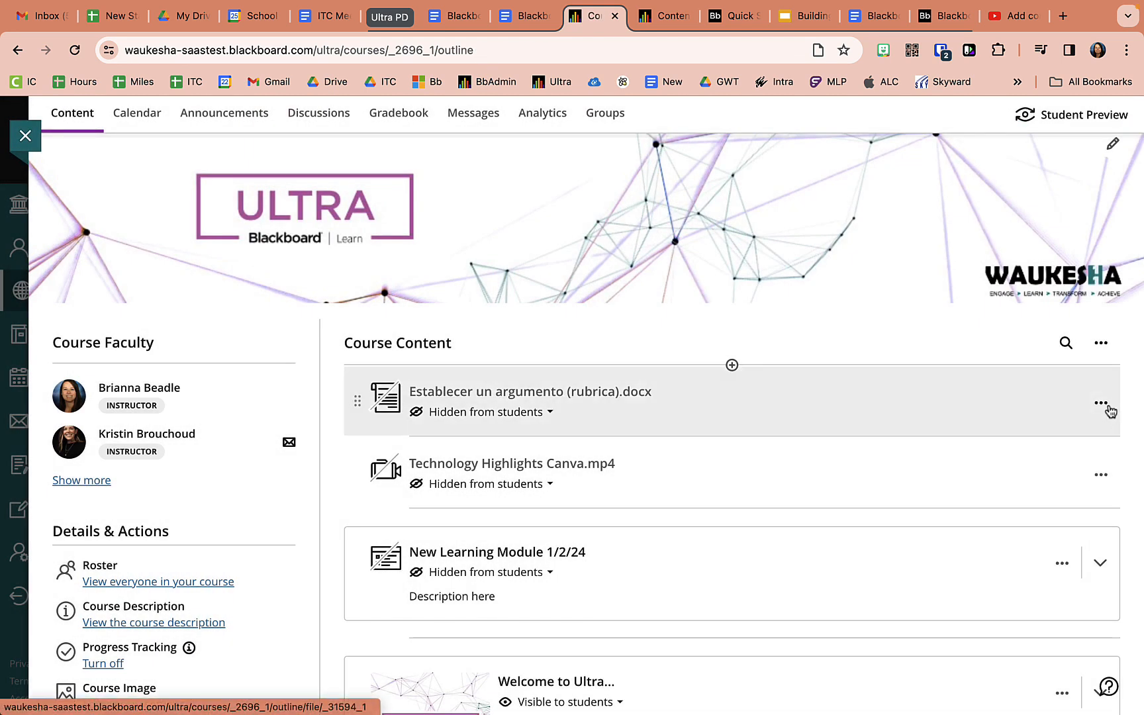
# Permanently delete Establecer un argumento (rubrica).docx and Technology Highlights Canva.mp4 from the course content
pyautogui.click(1098, 404)
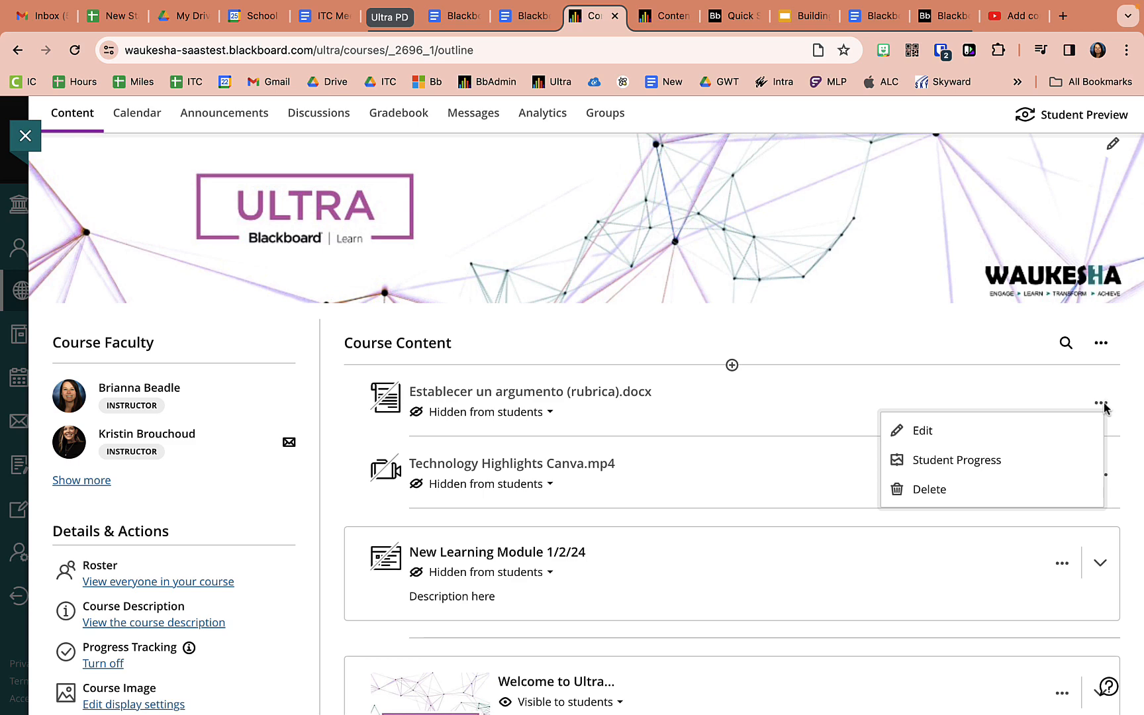
pyautogui.click(1051, 490)
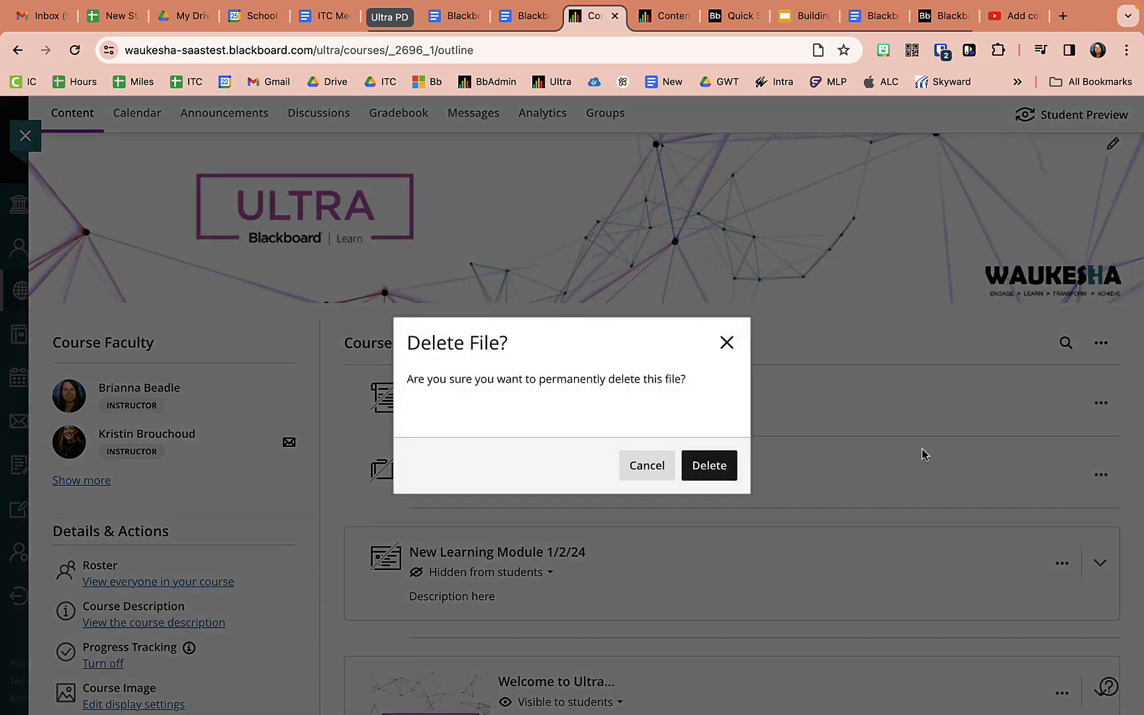
pyautogui.click(729, 471)
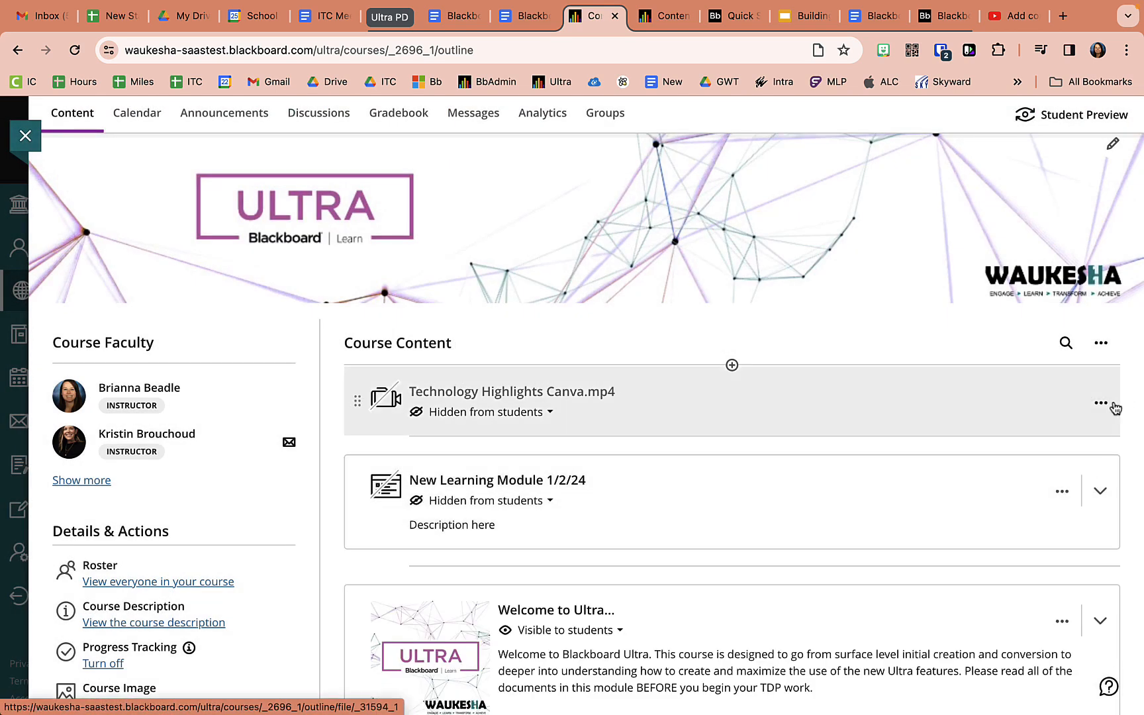
pyautogui.click(1113, 404)
pyautogui.click(964, 496)
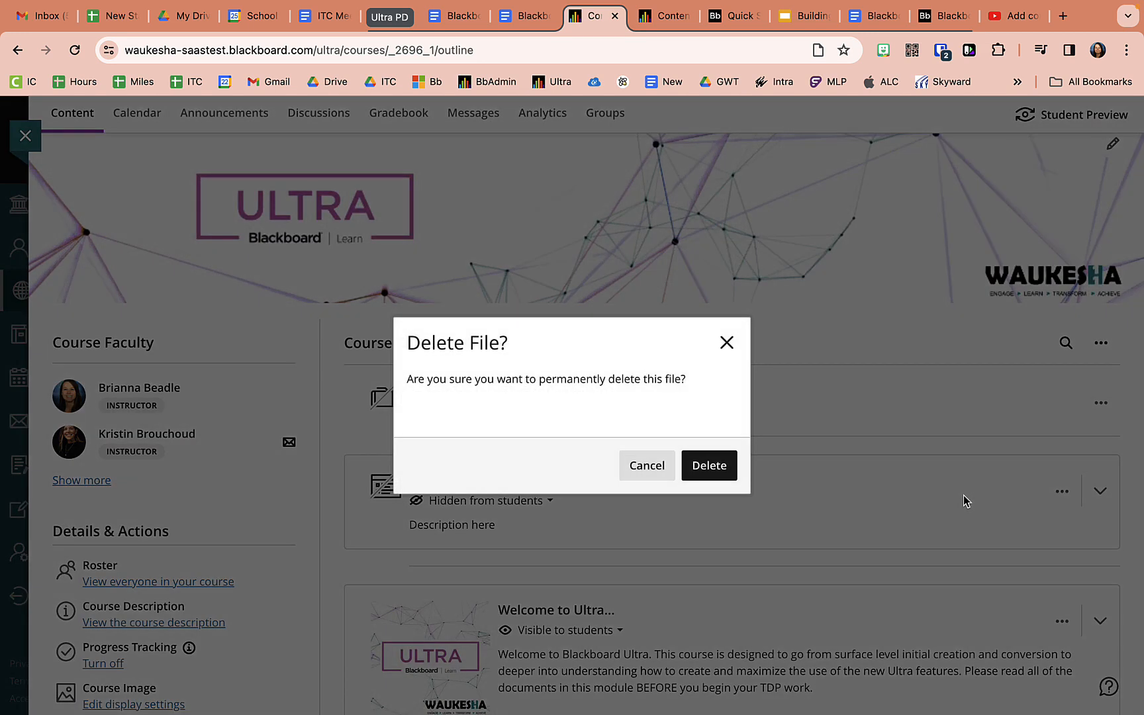
pyautogui.click(721, 468)
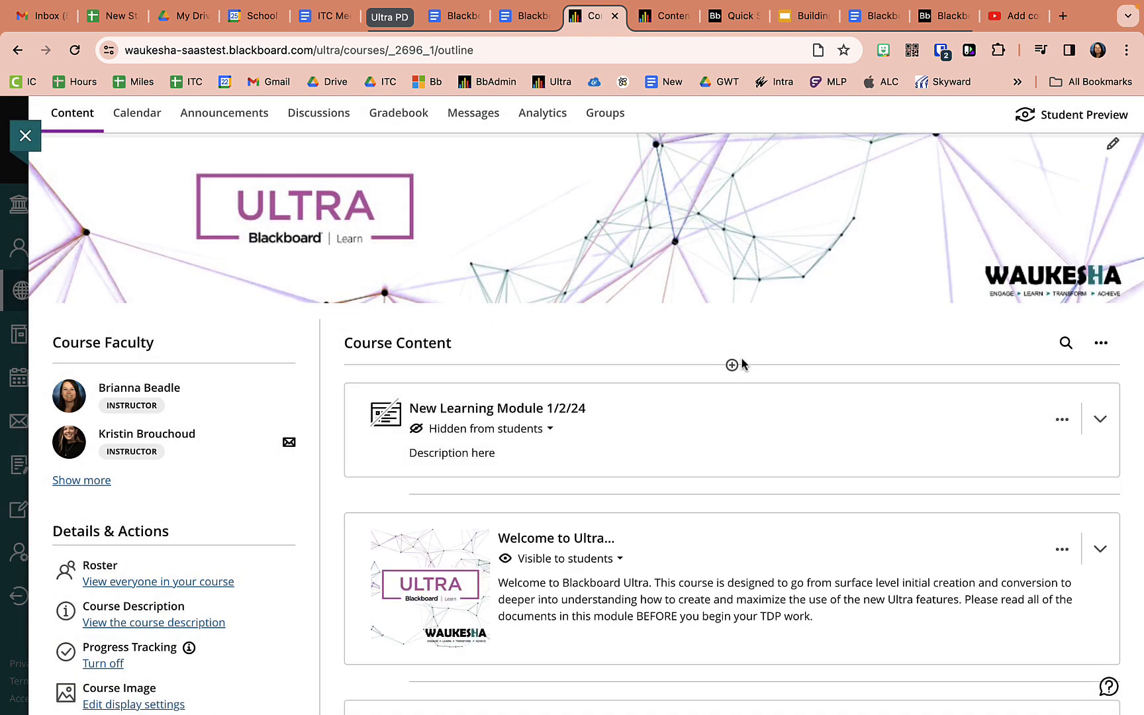
# Review the content, assessment and engagement item types that can be created above the first learning module, without creating one
pyautogui.click(731, 365)
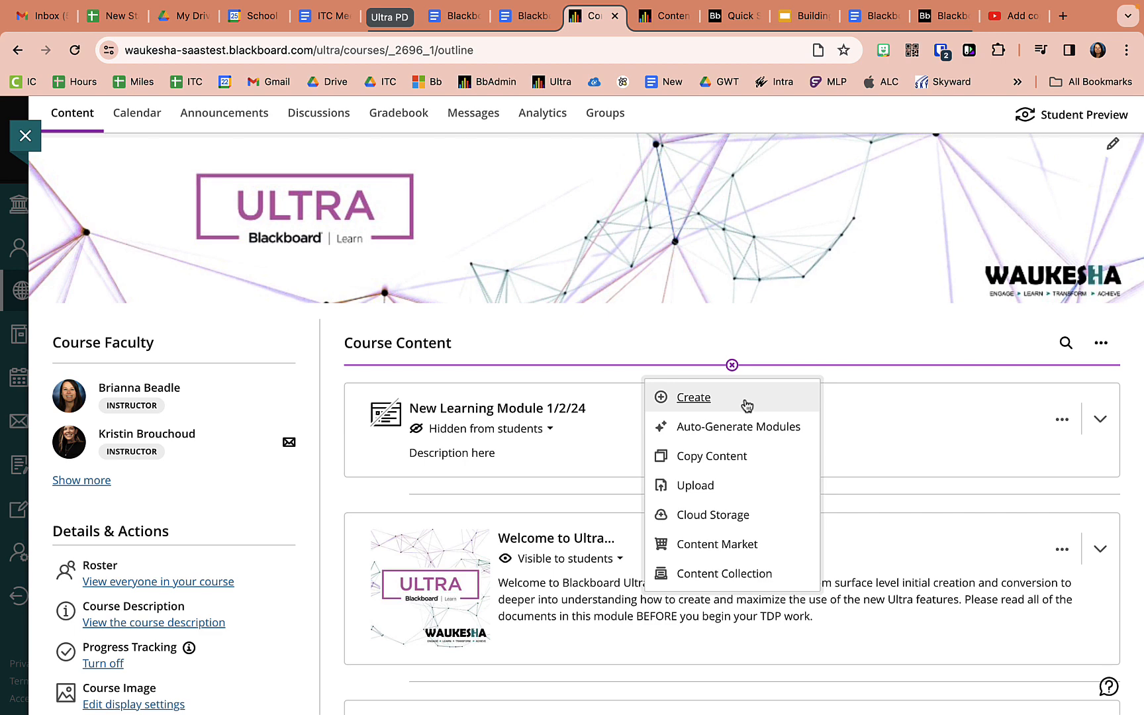
pyautogui.click(693, 398)
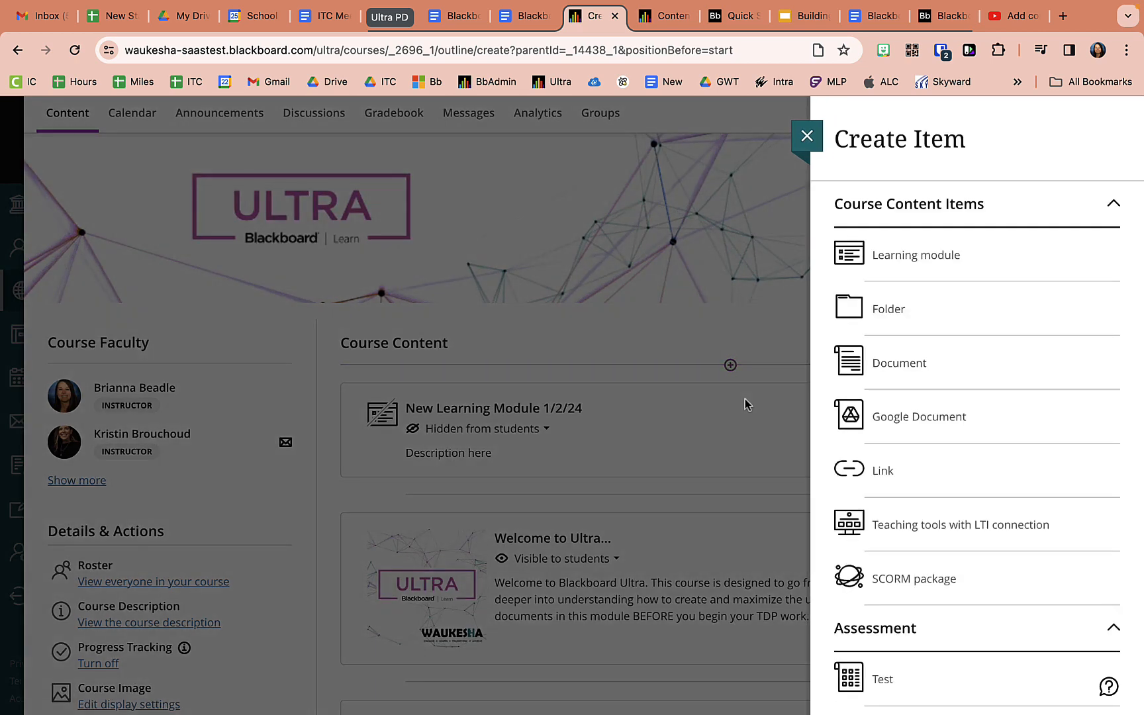
pyautogui.scroll(-3, 1001, 557)
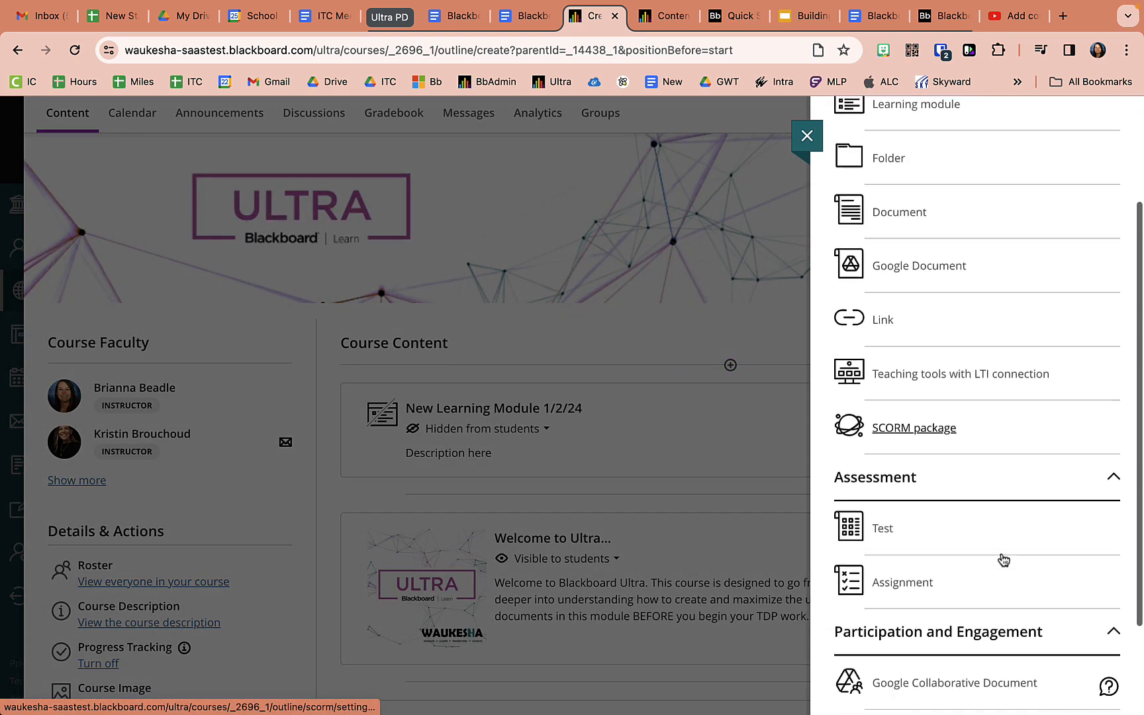
pyautogui.scroll(3, 1004, 556)
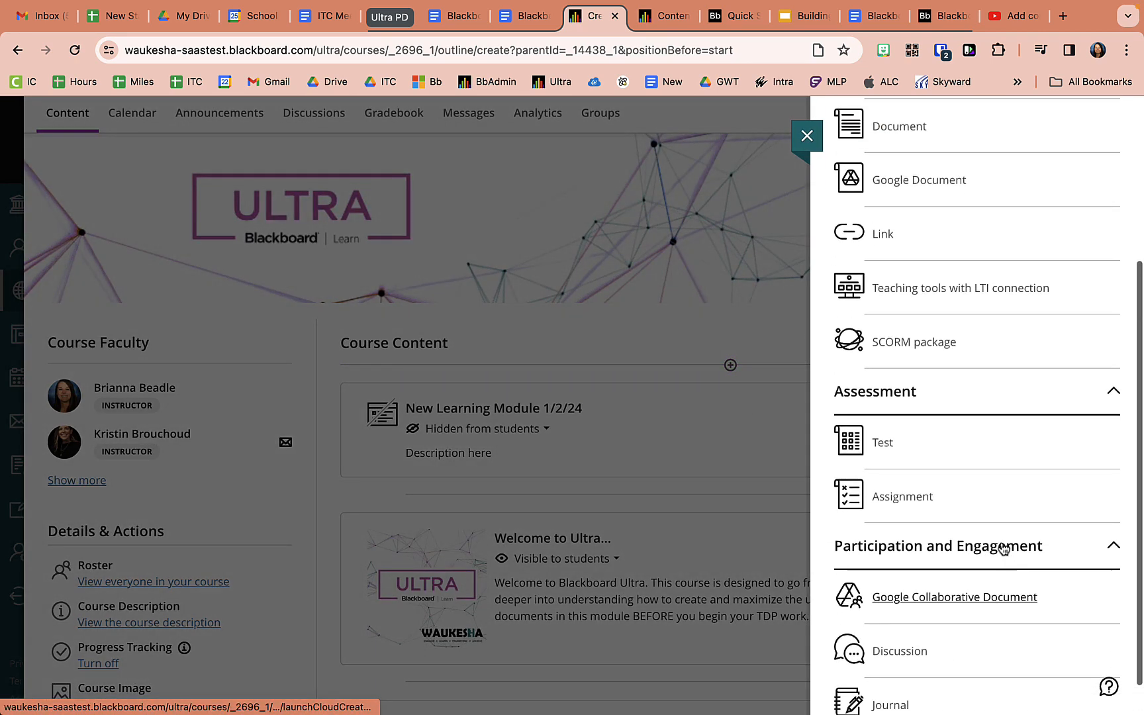
pyautogui.scroll(1, 1004, 548)
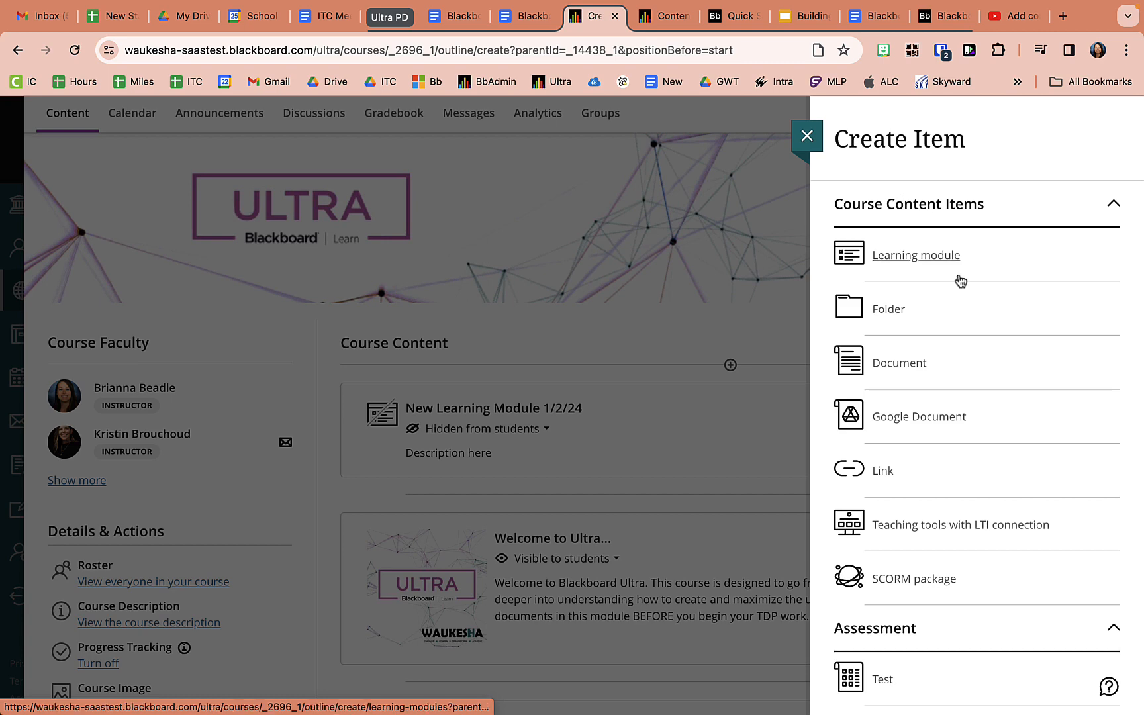
pyautogui.scroll(-5, 1007, 495)
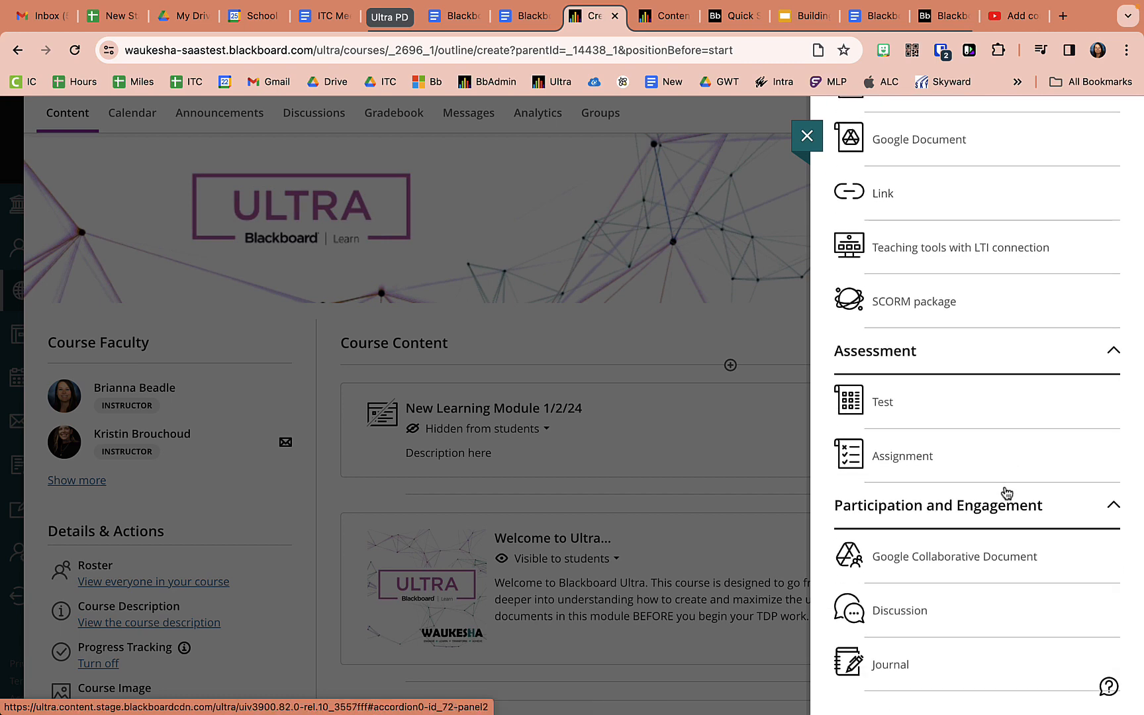
pyautogui.scroll(3, 1007, 493)
pyautogui.scroll(2, 1007, 493)
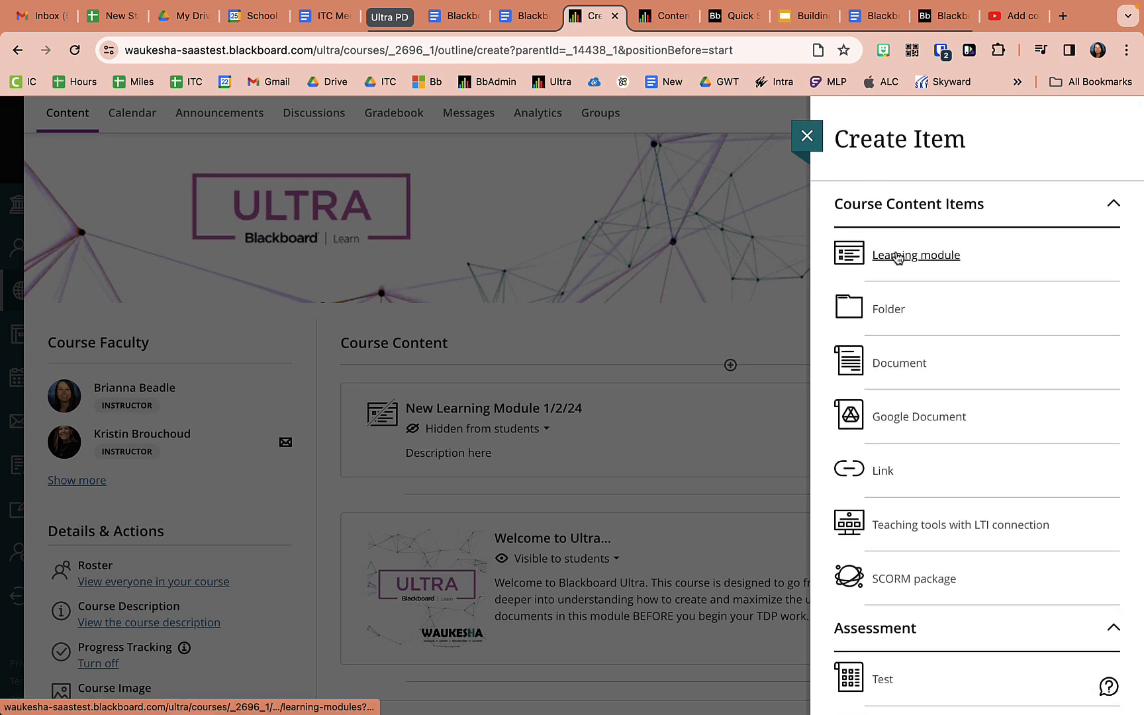
pyautogui.click(807, 136)
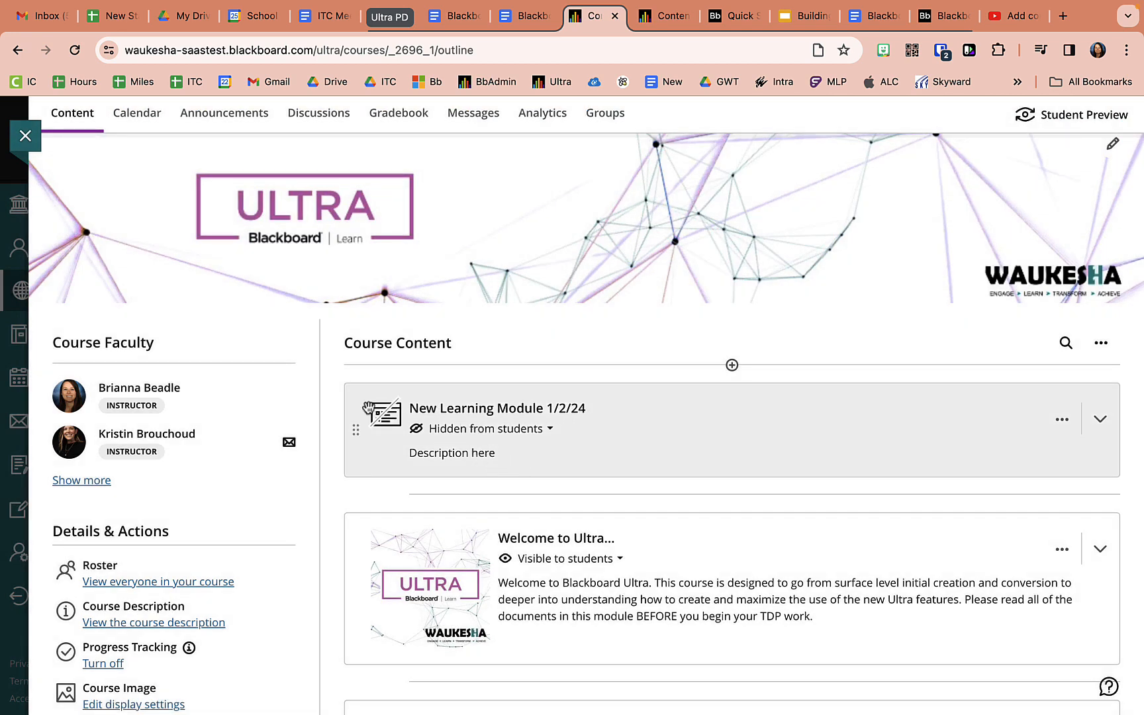
pyautogui.click(1062, 420)
pyautogui.click(991, 454)
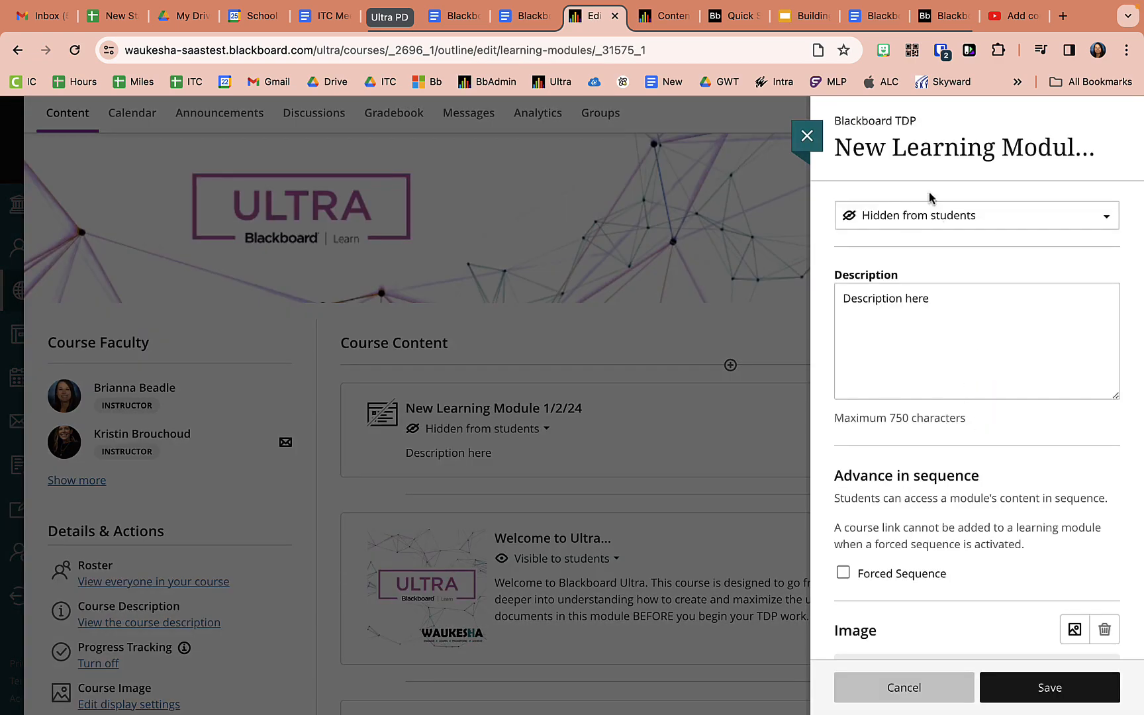
pyautogui.click(806, 135)
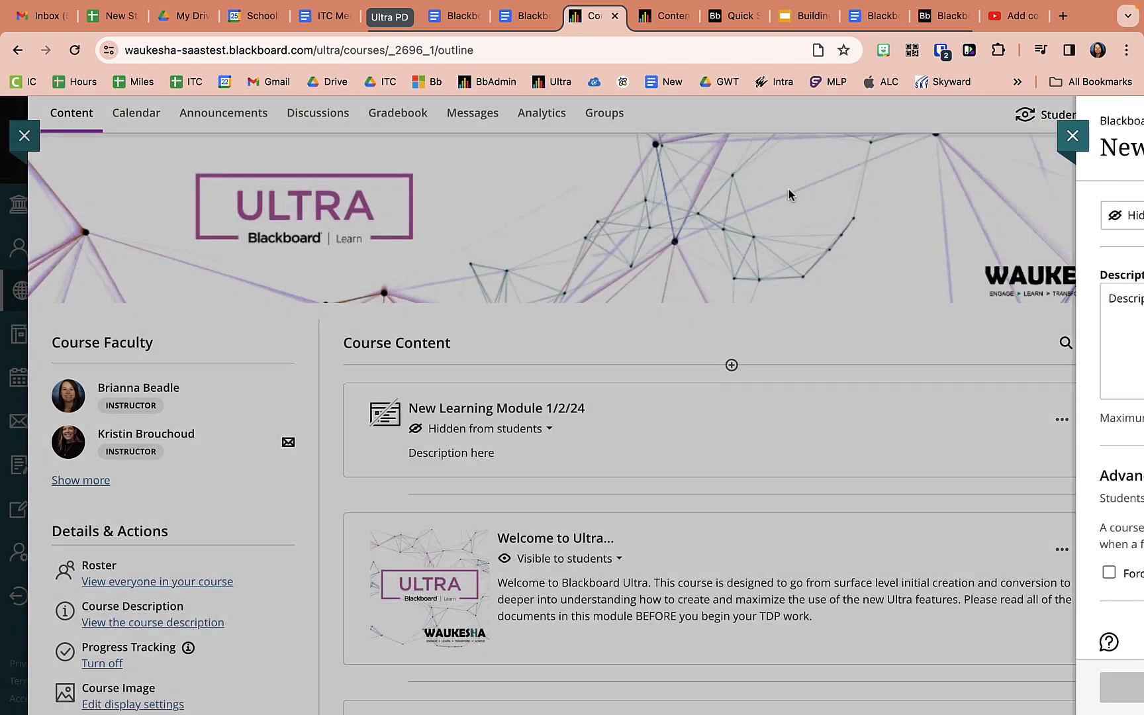
# Start a new learning module above the first one, titled "Title" with the description "Description goes here"
pyautogui.click(731, 365)
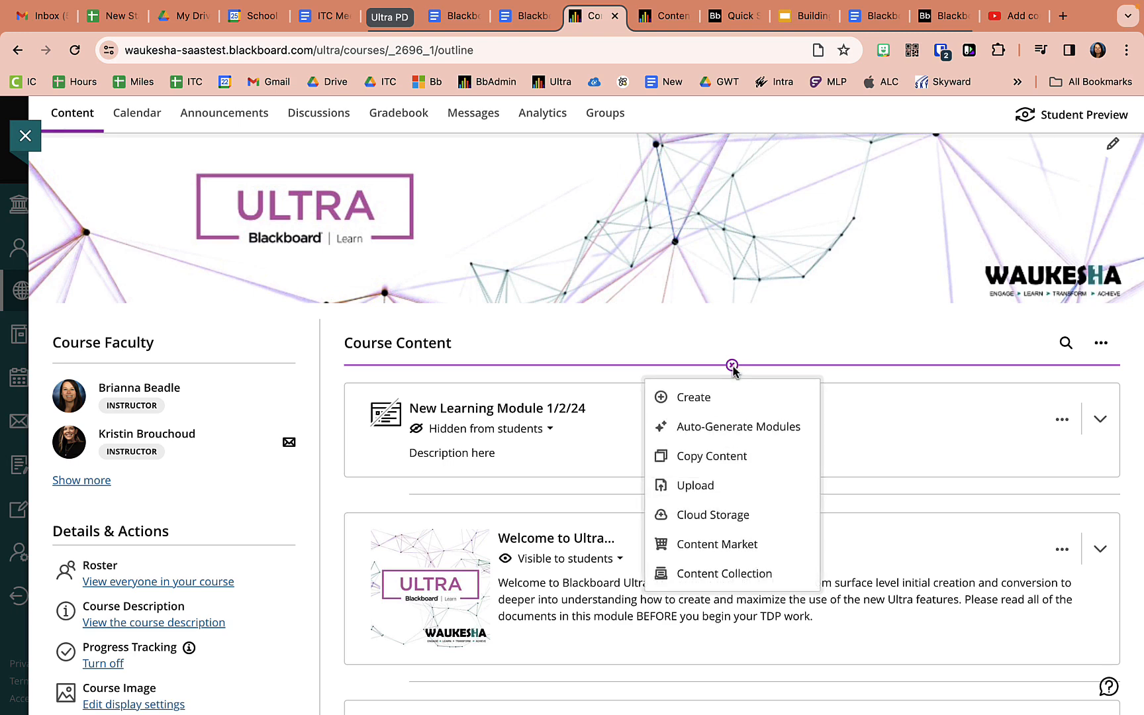
pyautogui.click(722, 401)
pyautogui.click(892, 257)
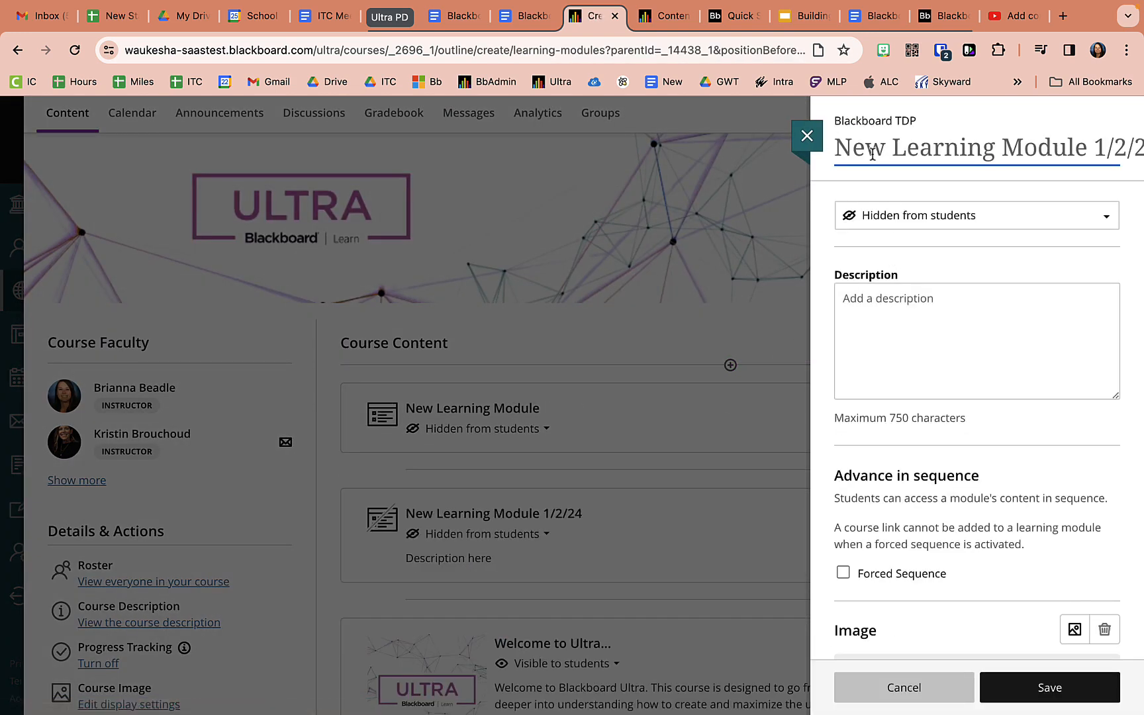
pyautogui.write('Title')
pyautogui.click(972, 364)
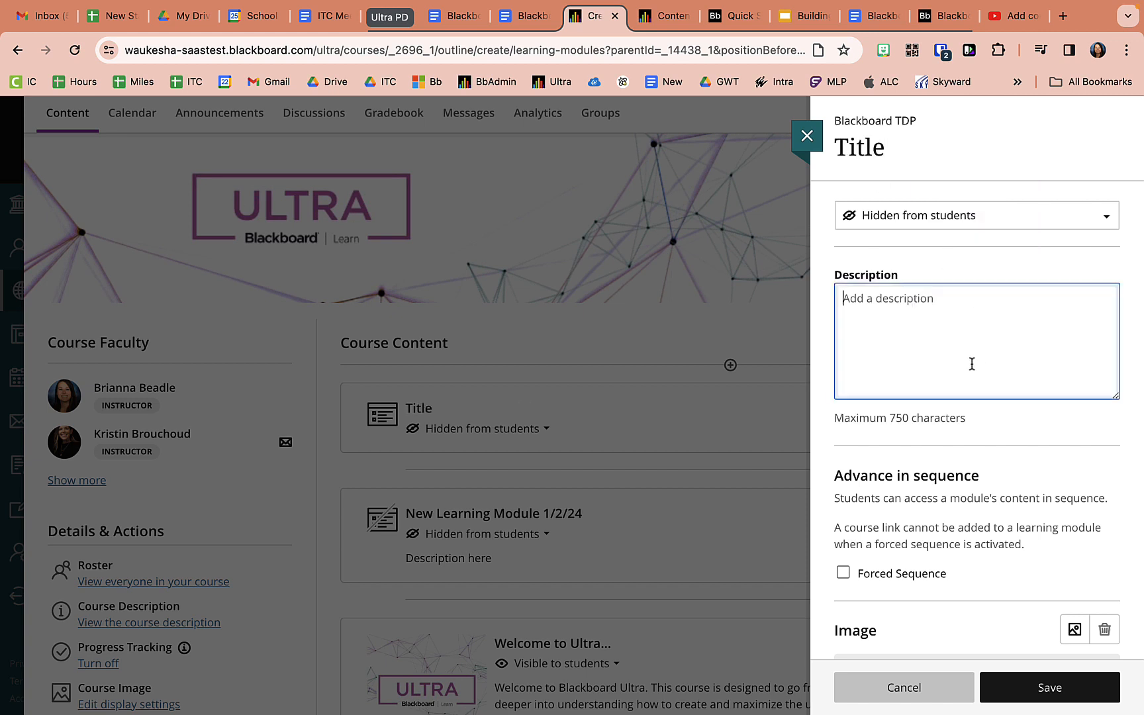
pyautogui.write('d')
pyautogui.press('BackSpace')
pyautogui.write('Description goes here')
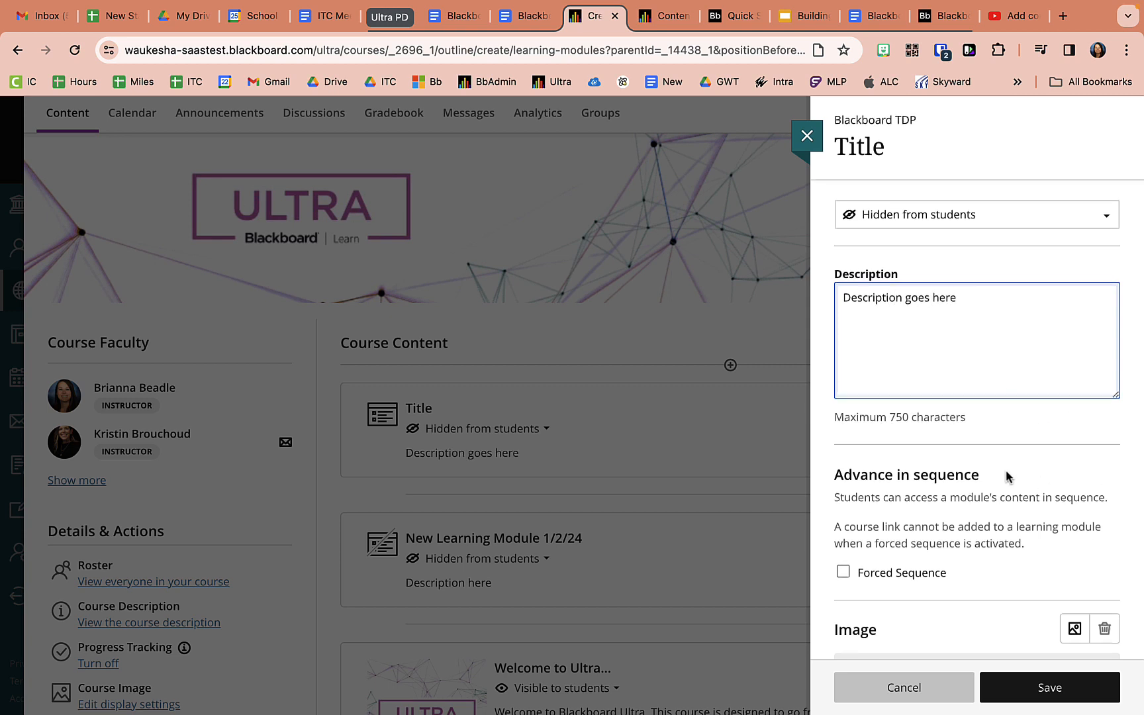
# Examine the module's Forced Sequence option and the image sources, including stock images from Unsplash, without inserting an image
pyautogui.scroll(-5, 1007, 475)
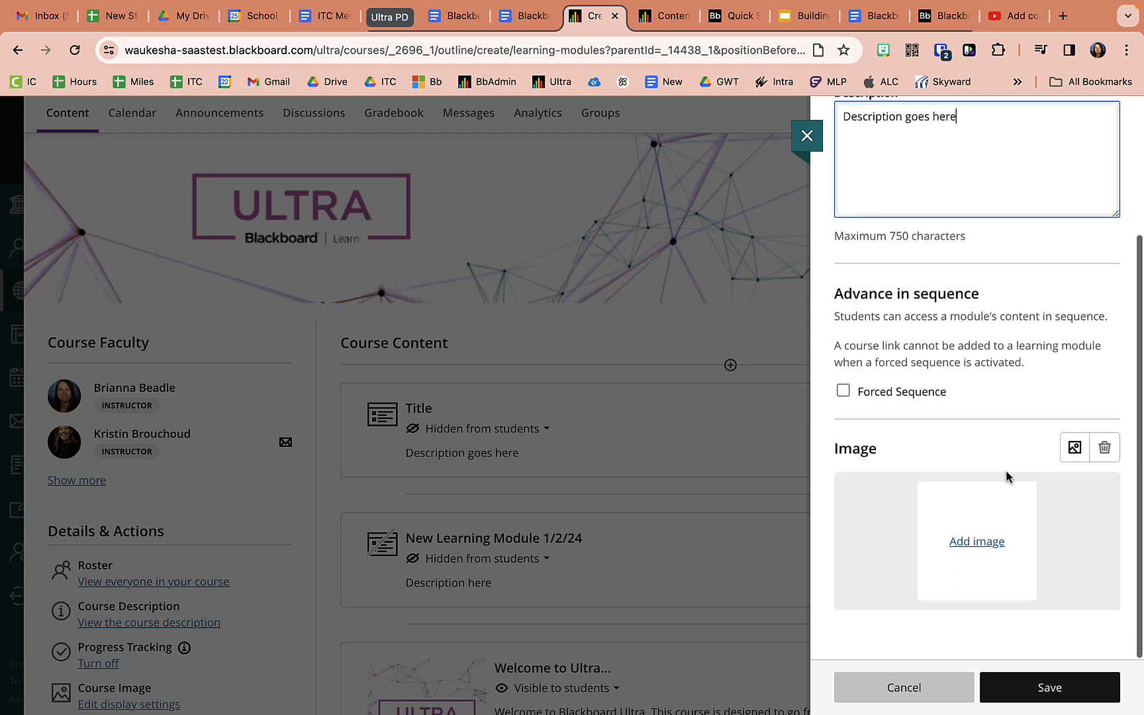
pyautogui.click(853, 399)
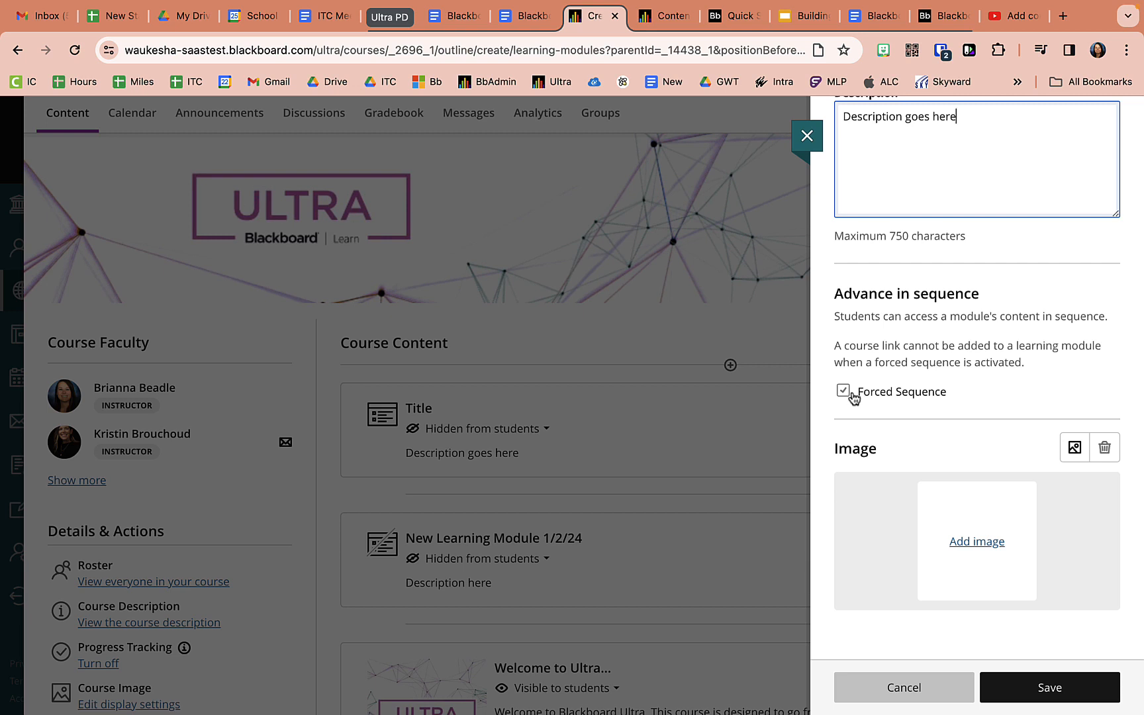
pyautogui.click(991, 544)
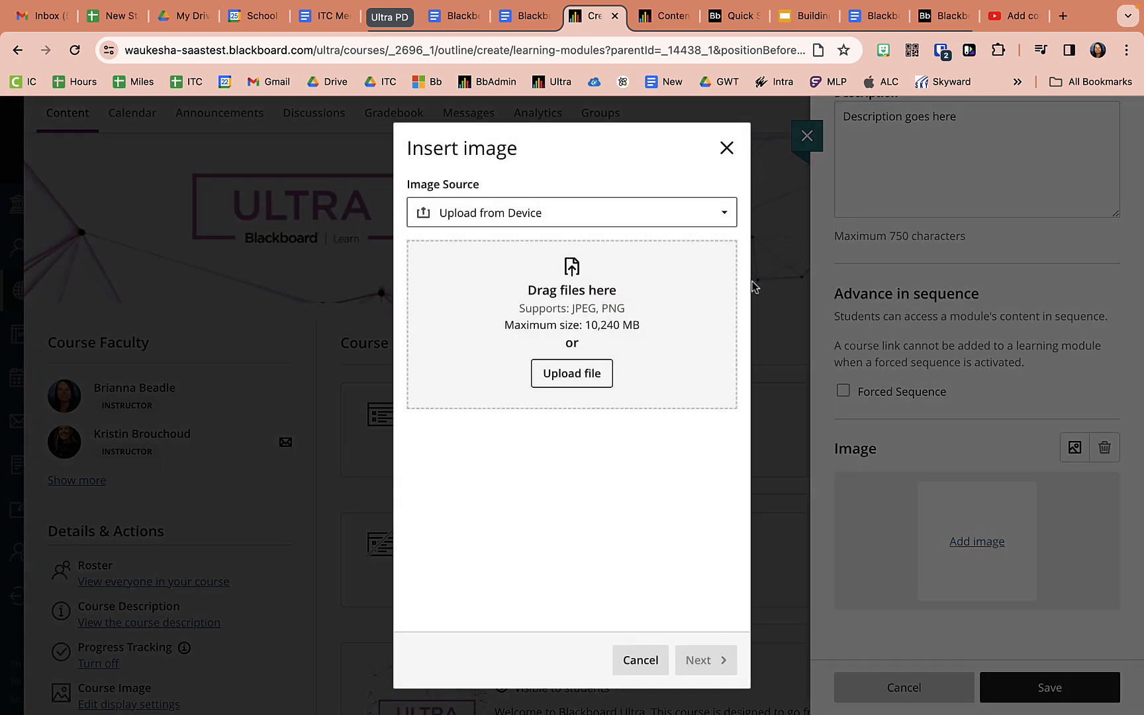
pyautogui.click(690, 225)
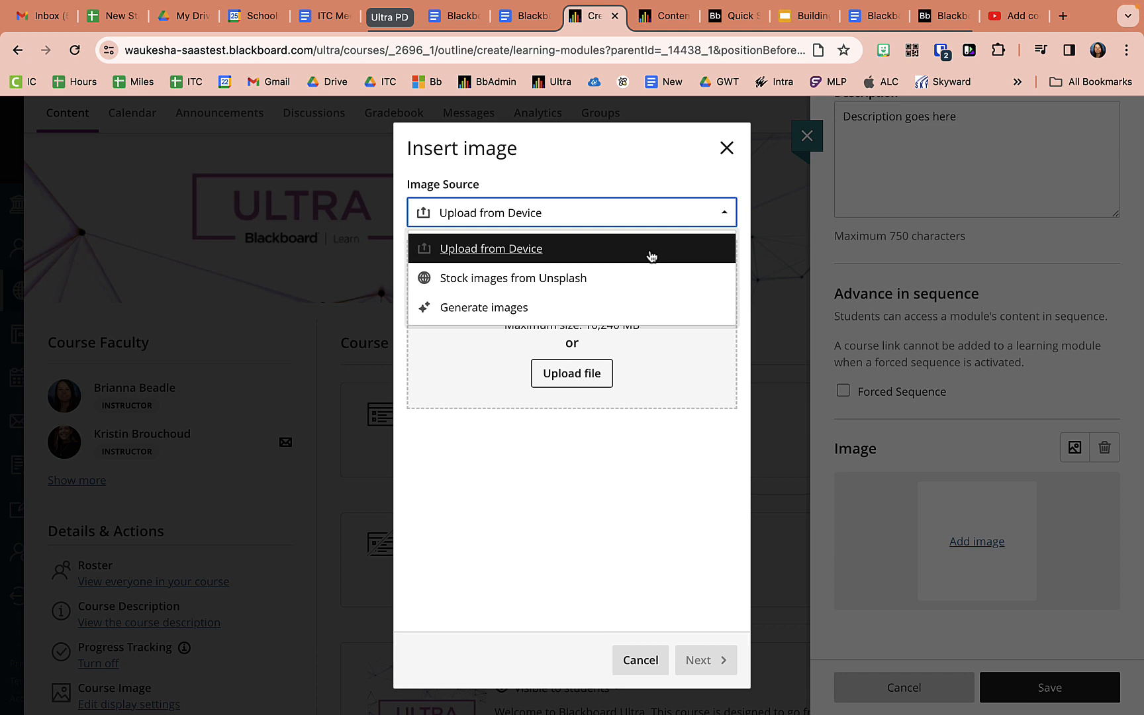
pyautogui.click(660, 515)
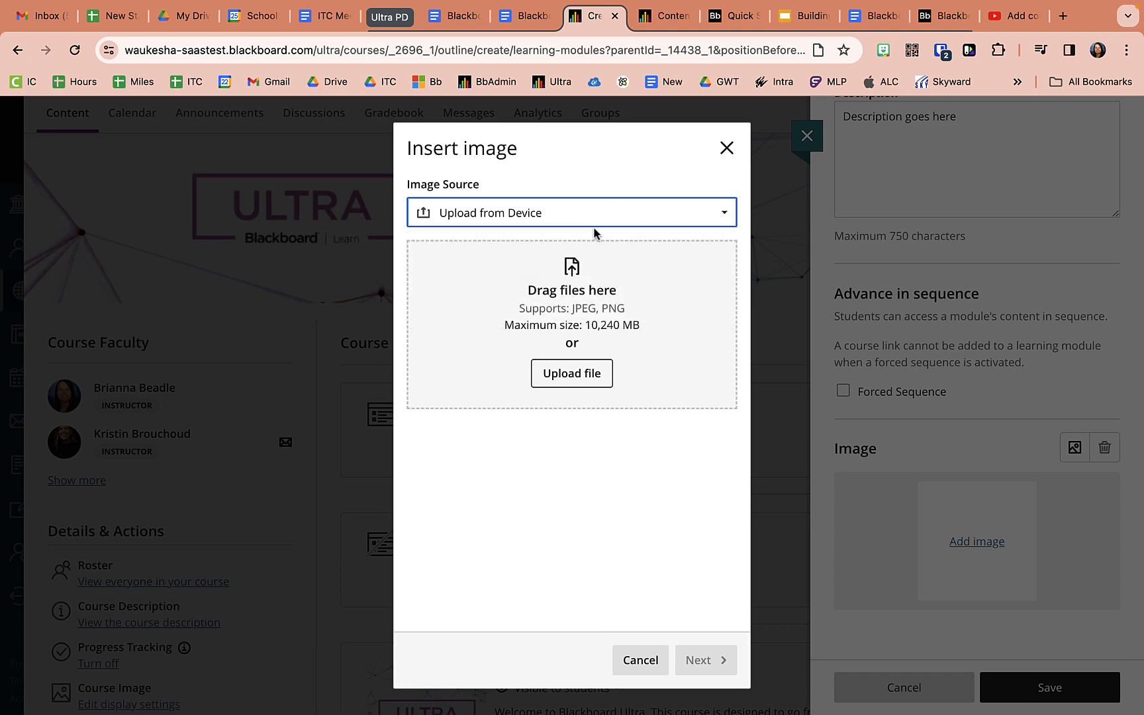
pyautogui.click(631, 212)
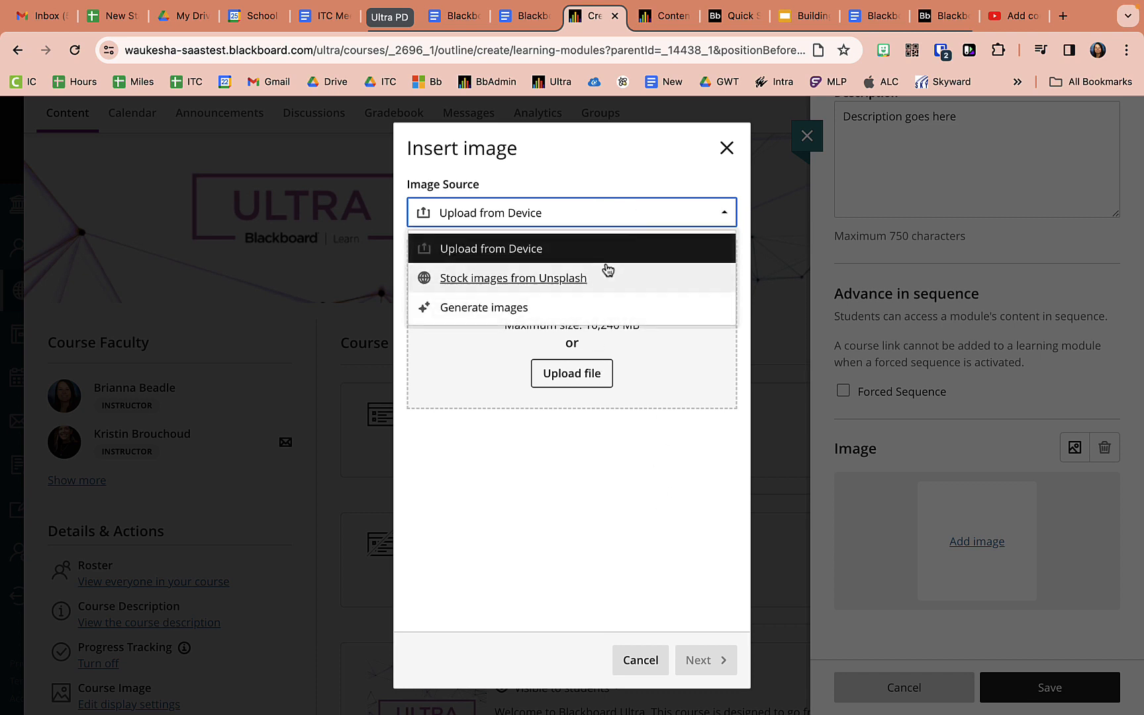
pyautogui.click(607, 274)
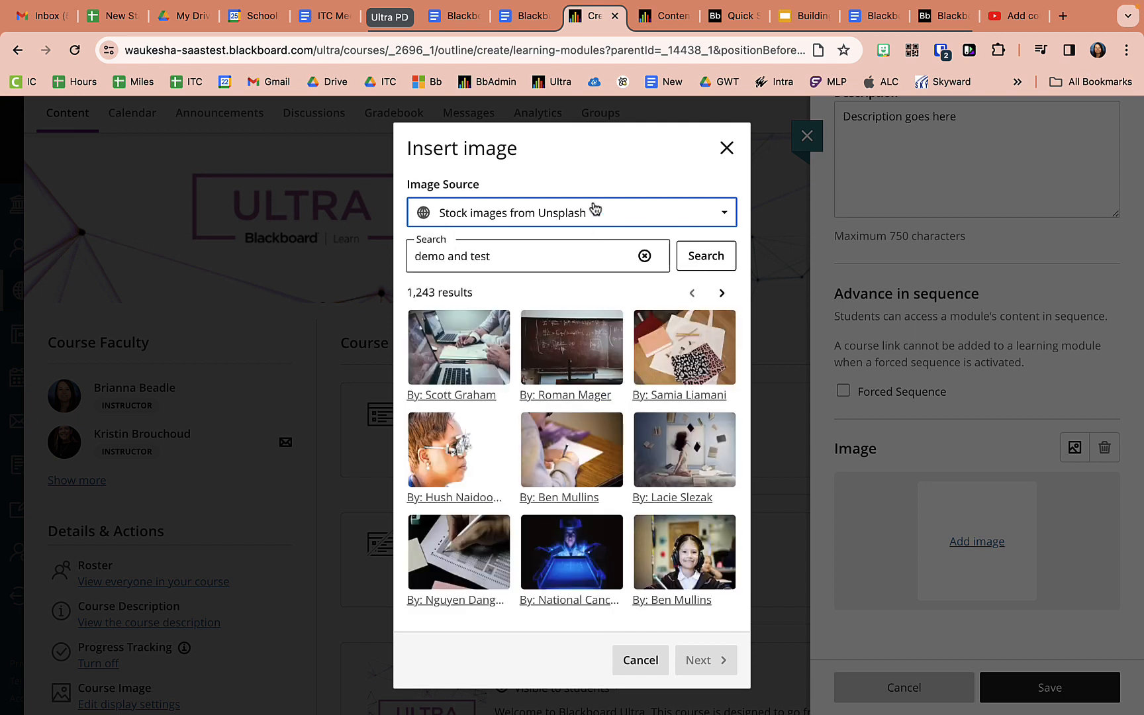
pyautogui.moveTo(549, 261); pyautogui.dragTo(381, 255)
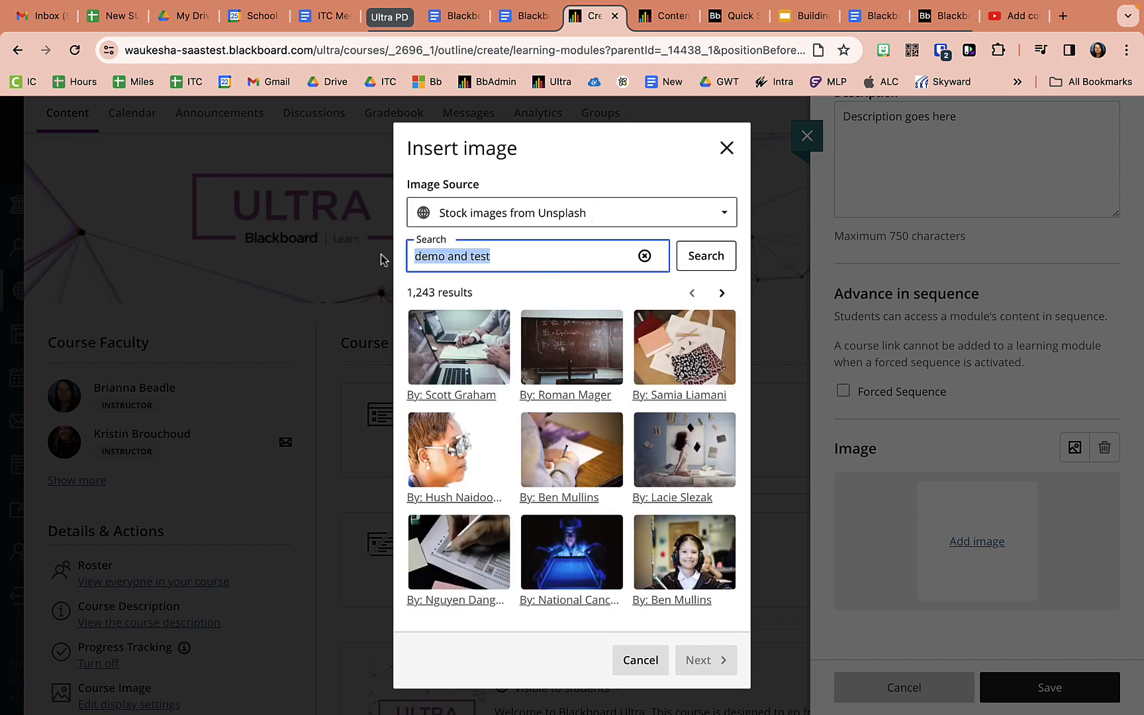
pyautogui.press('BackSpace')
pyautogui.click(533, 221)
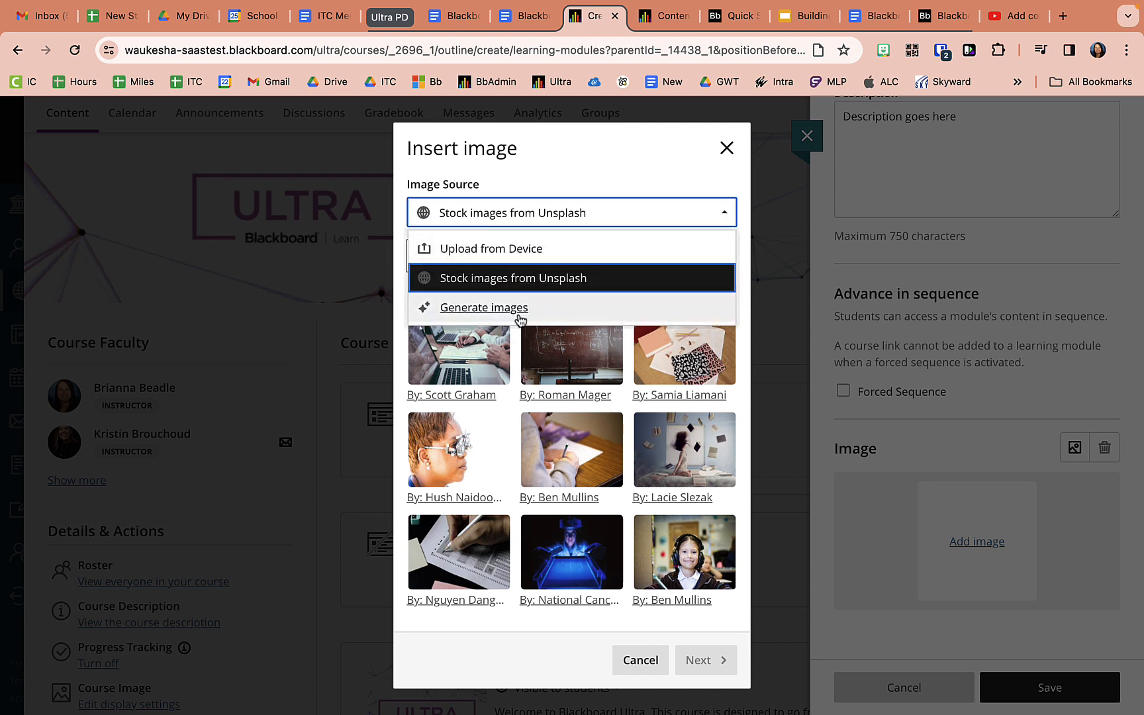
pyautogui.click(641, 664)
pyautogui.click(643, 666)
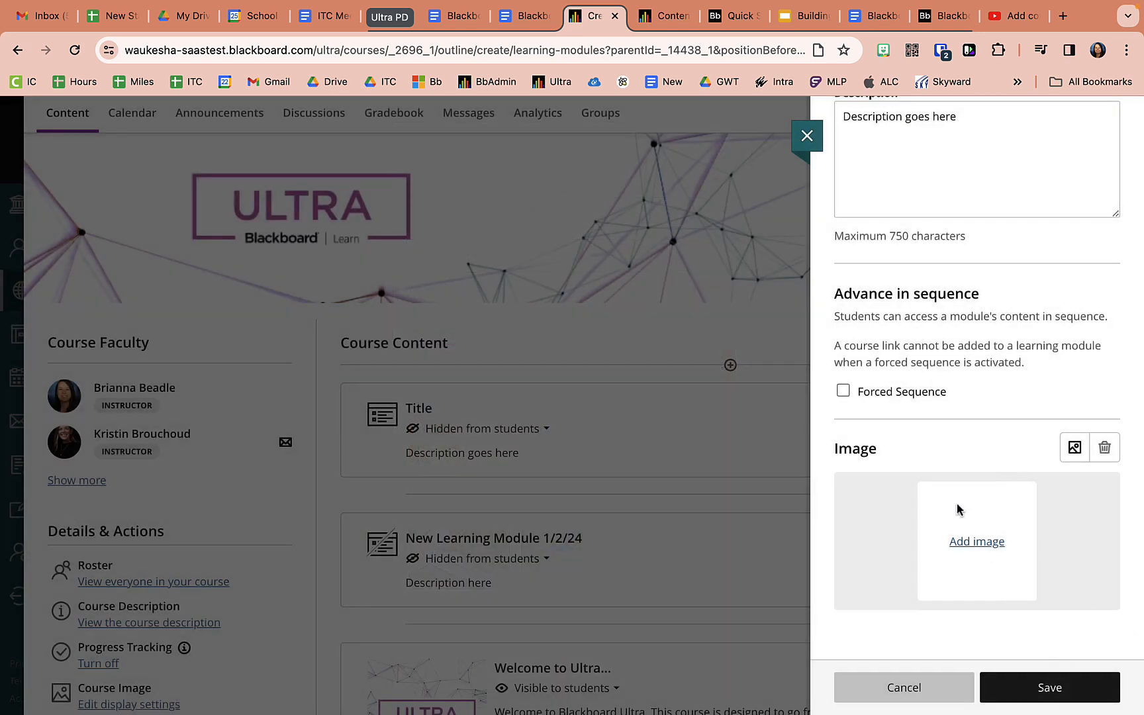
# Insert the first suggested Unsplash stock image as the module's image with its default crop, and save the module
pyautogui.click(967, 542)
pyautogui.click(537, 214)
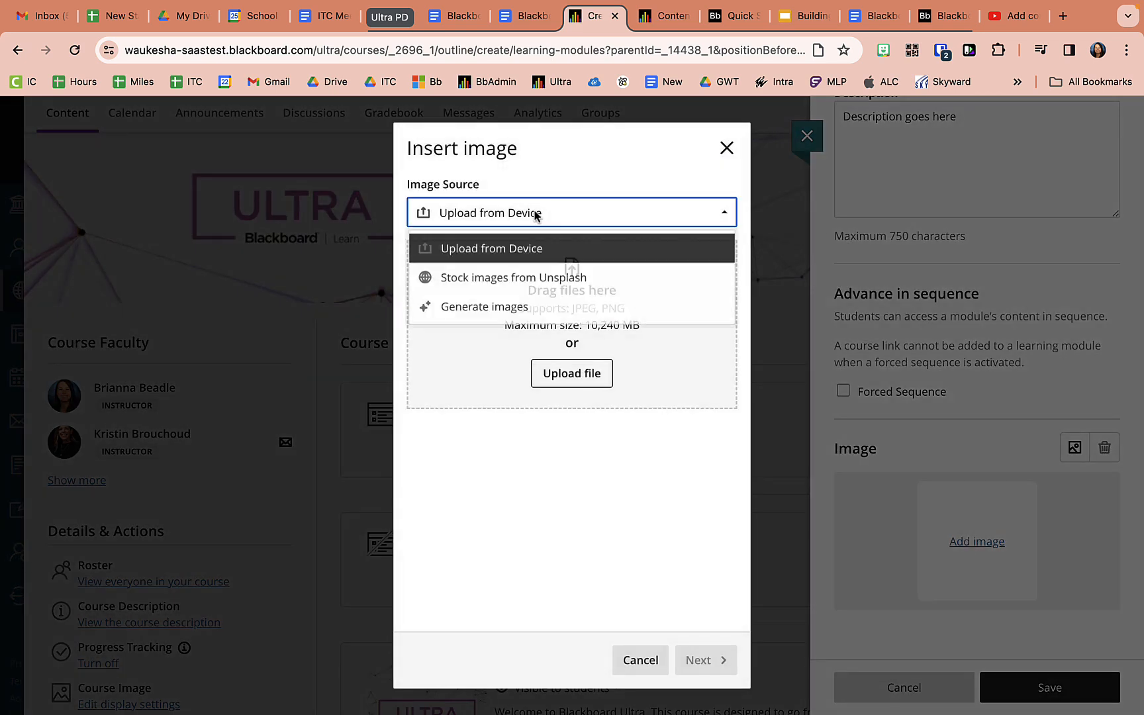
pyautogui.click(488, 277)
pyautogui.click(459, 347)
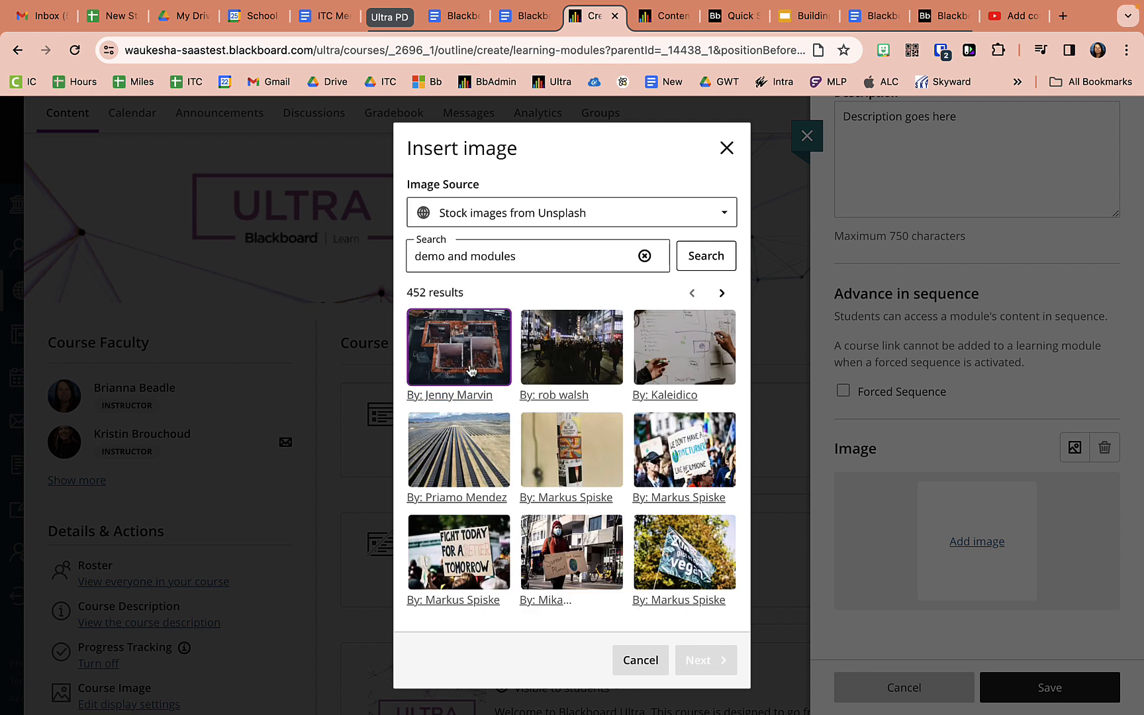
pyautogui.click(724, 662)
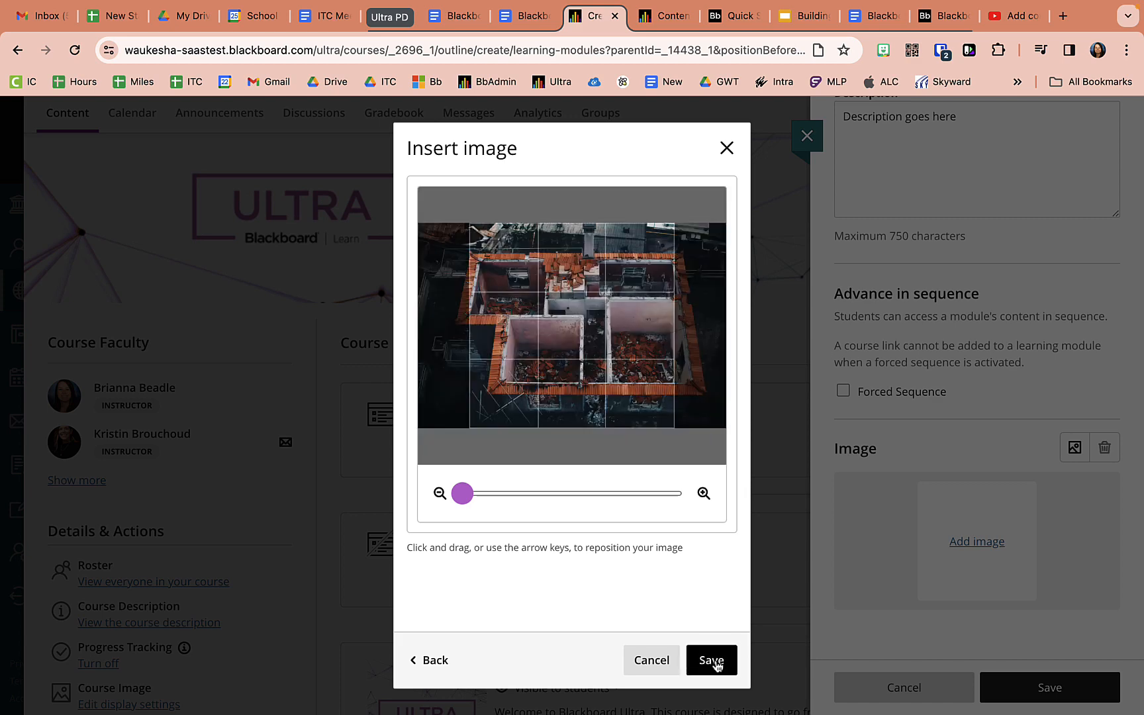
pyautogui.click(713, 661)
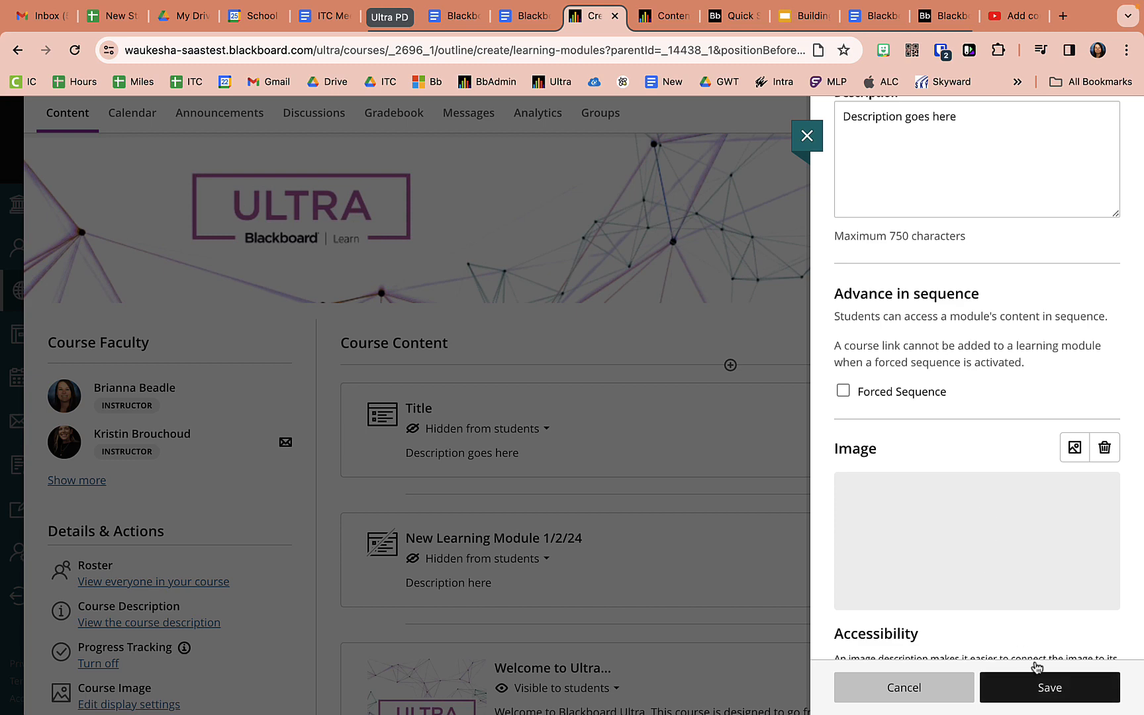
pyautogui.click(1050, 694)
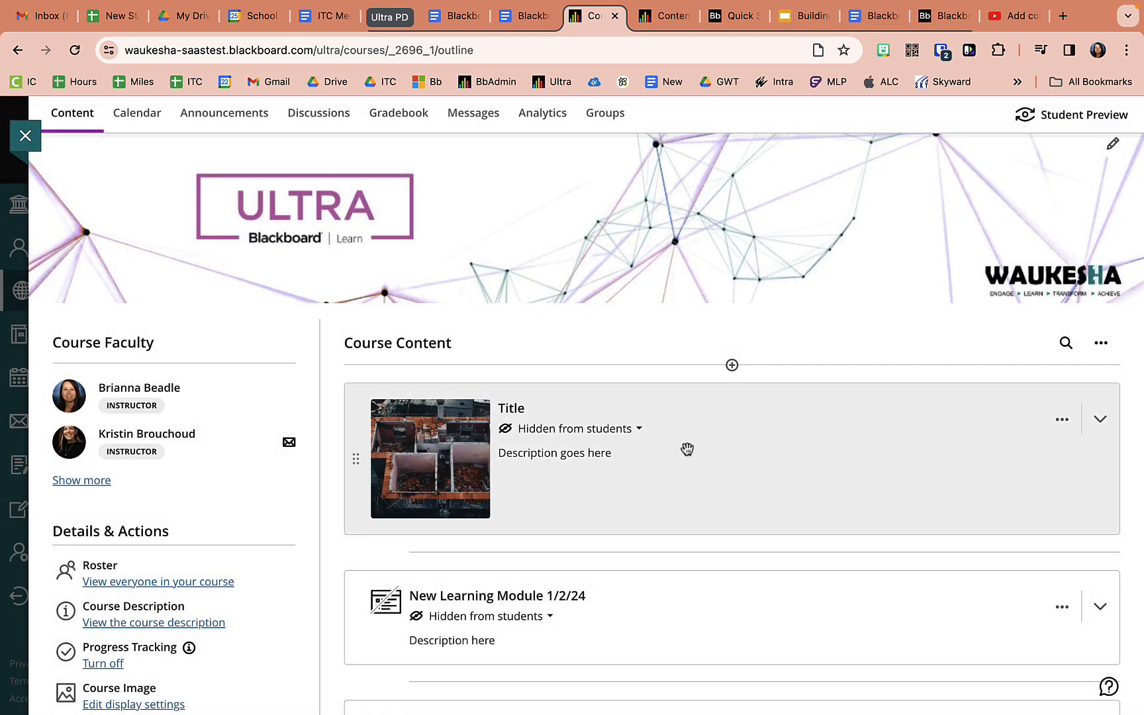
# Look over the course outline and expand the "Title" learning module to show its contents
pyautogui.scroll(-10, 667, 453)
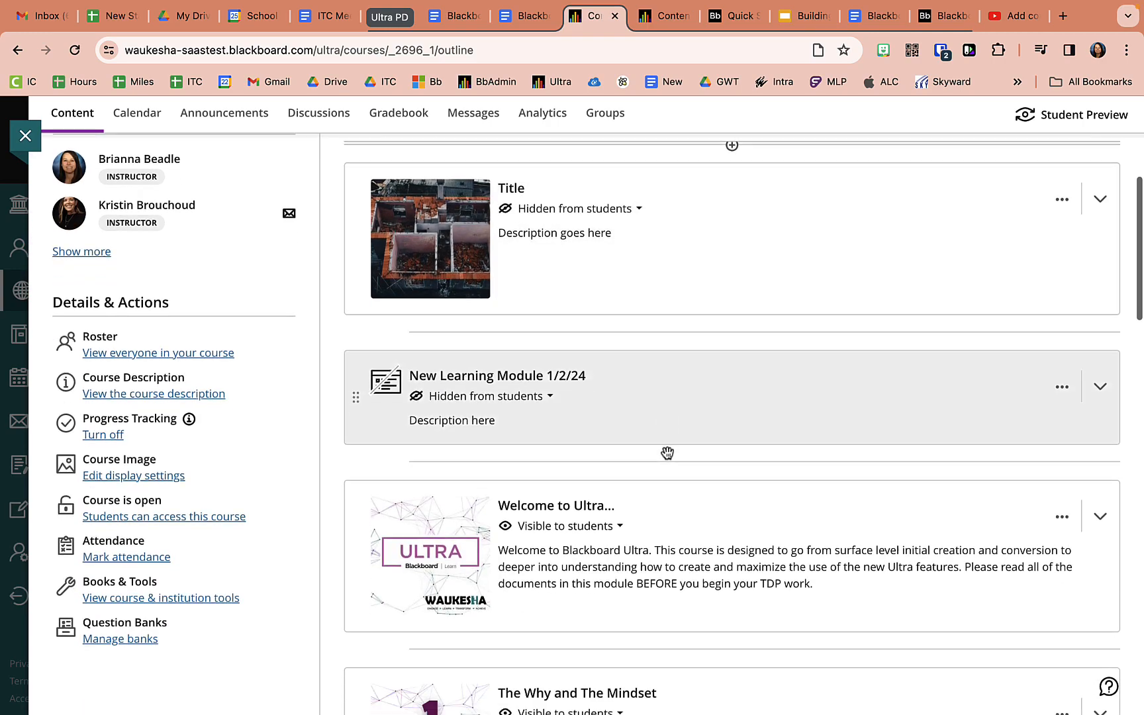
pyautogui.scroll(-4, 667, 453)
pyautogui.scroll(15, 664, 455)
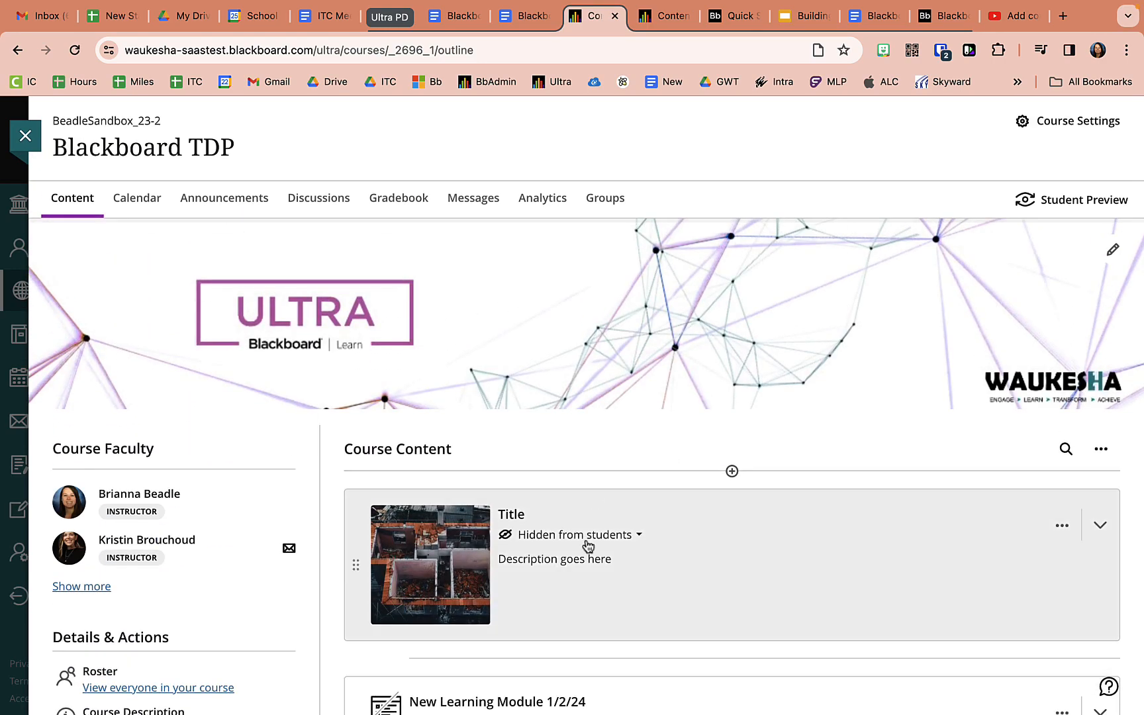
pyautogui.click(685, 554)
pyautogui.scroll(-5, 686, 554)
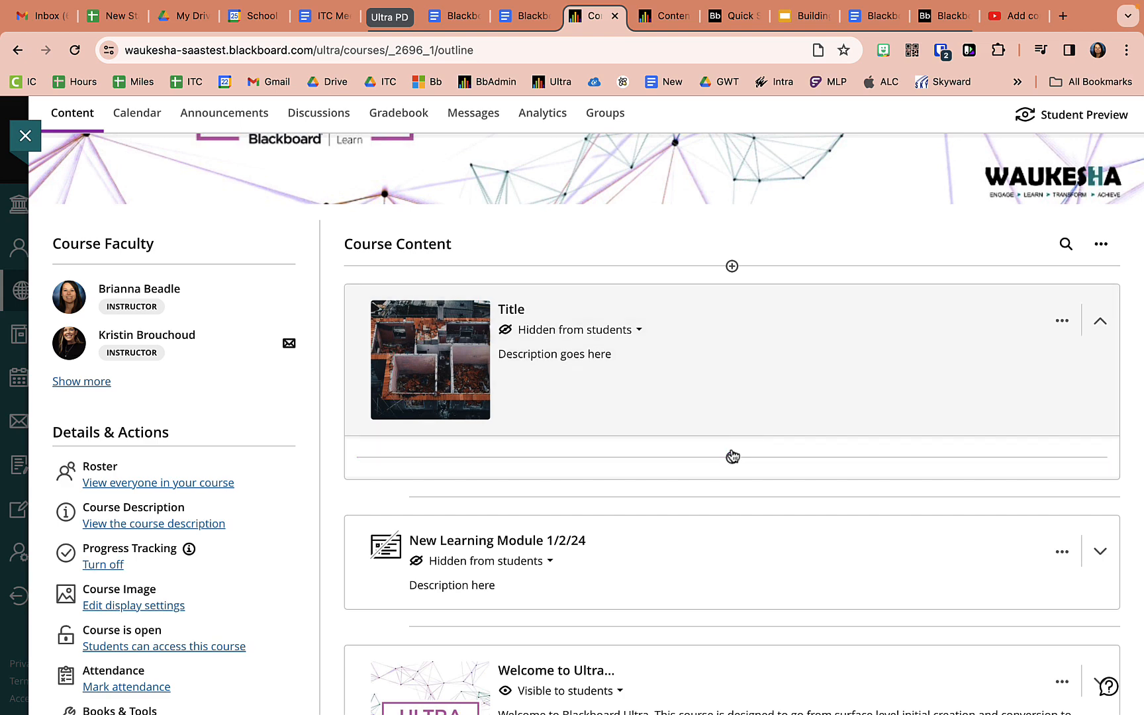
pyautogui.click(719, 391)
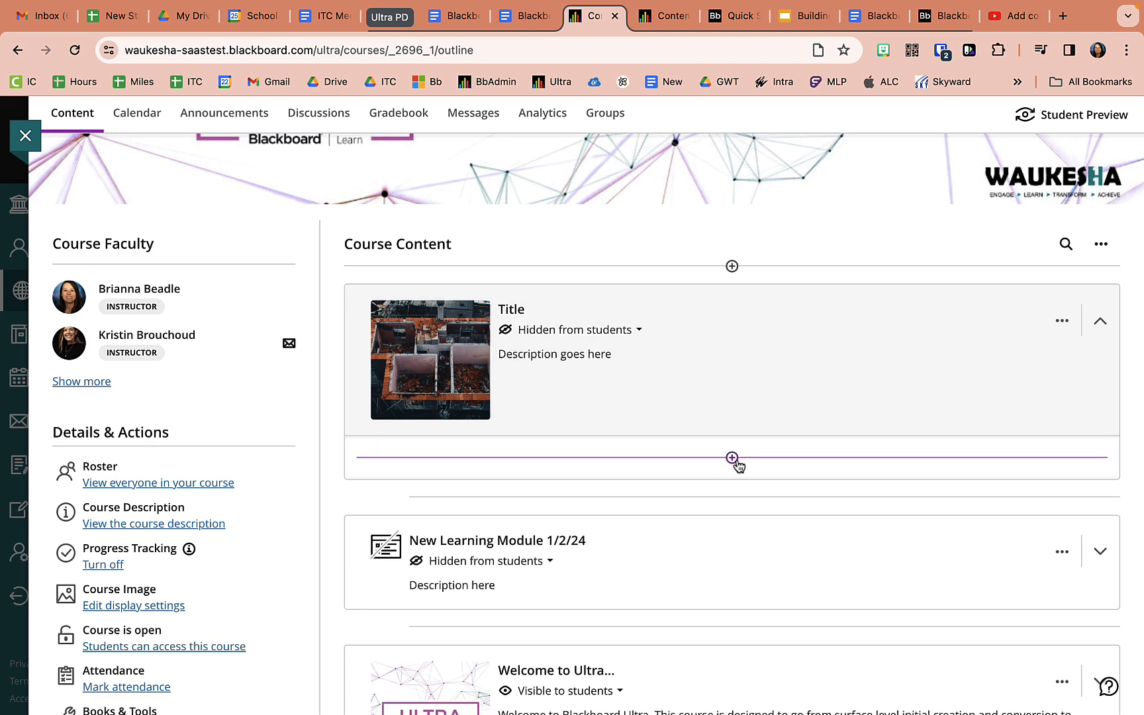
# Start a new folder inside the "Title" module and give it the description "Test"
pyautogui.click(732, 459)
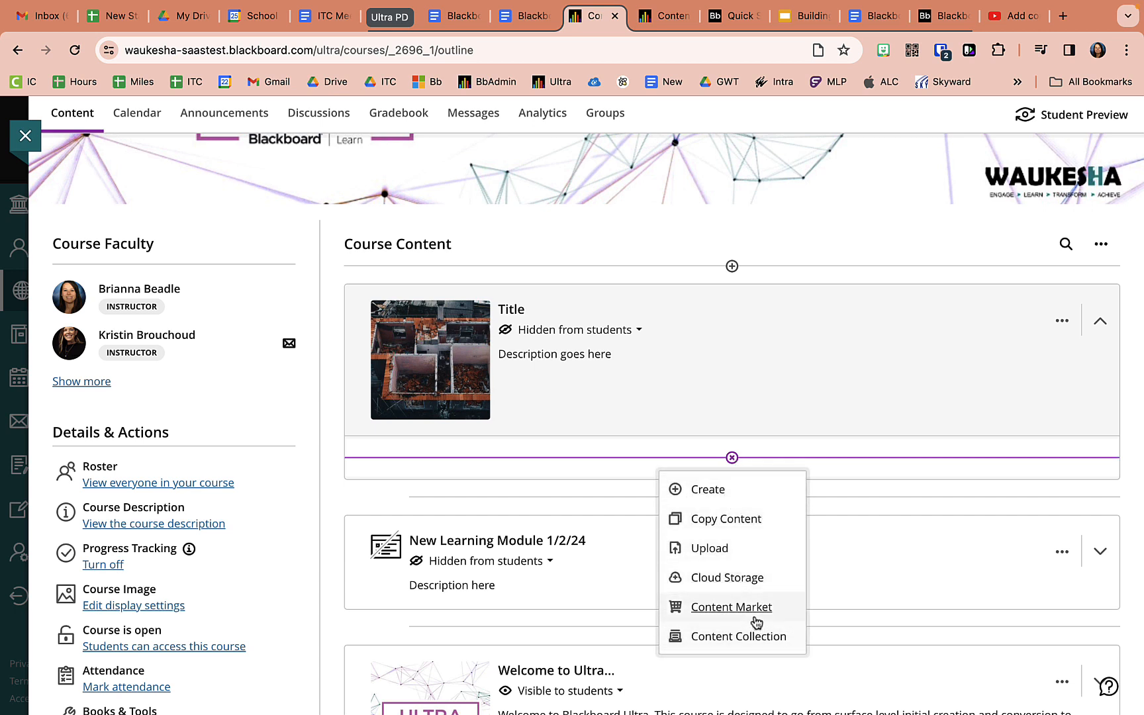
pyautogui.click(731, 488)
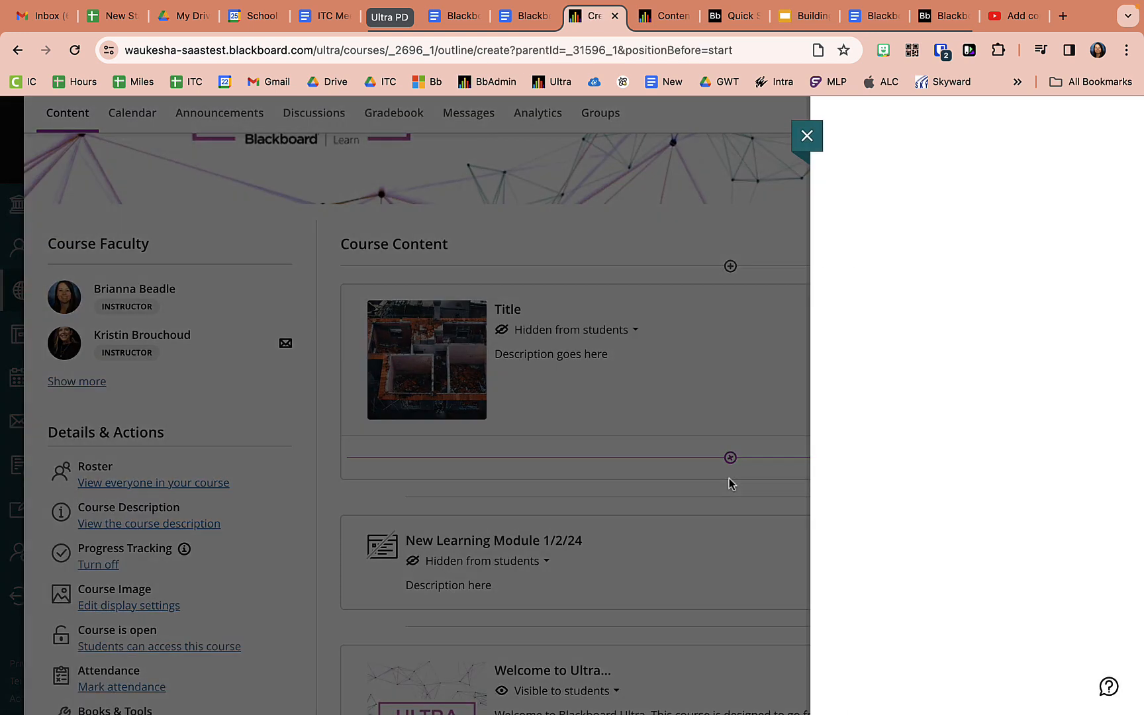
pyautogui.scroll(-2, 959, 575)
pyautogui.scroll(-3, 959, 575)
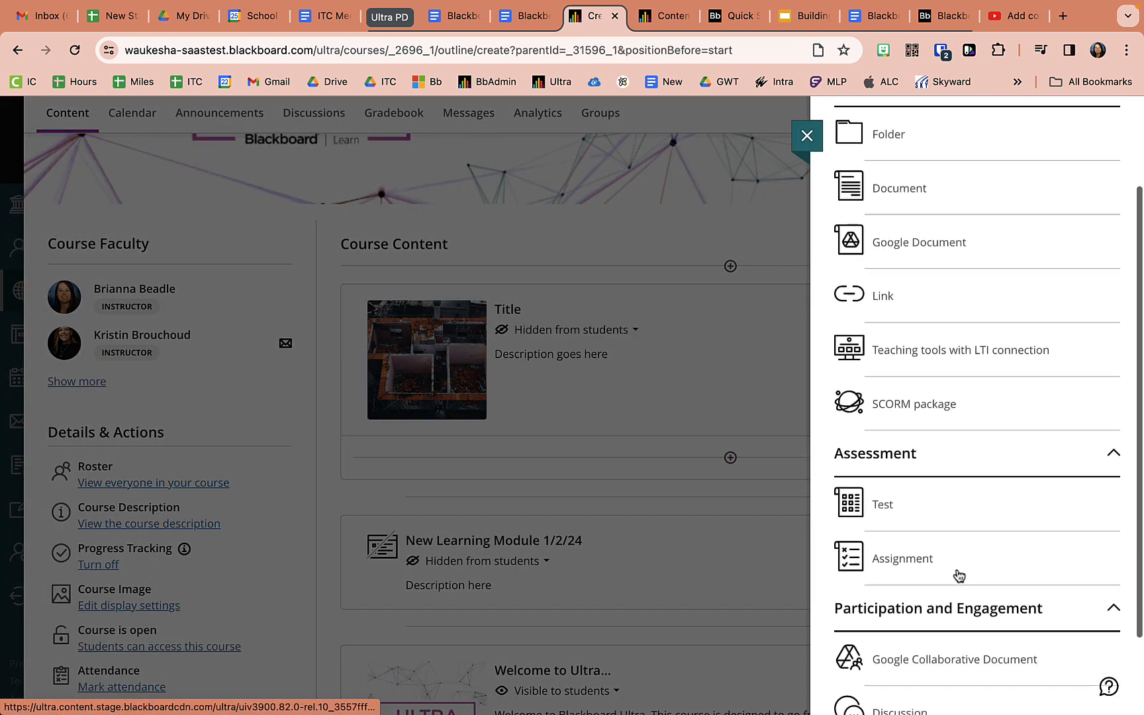
pyautogui.scroll(3, 935, 336)
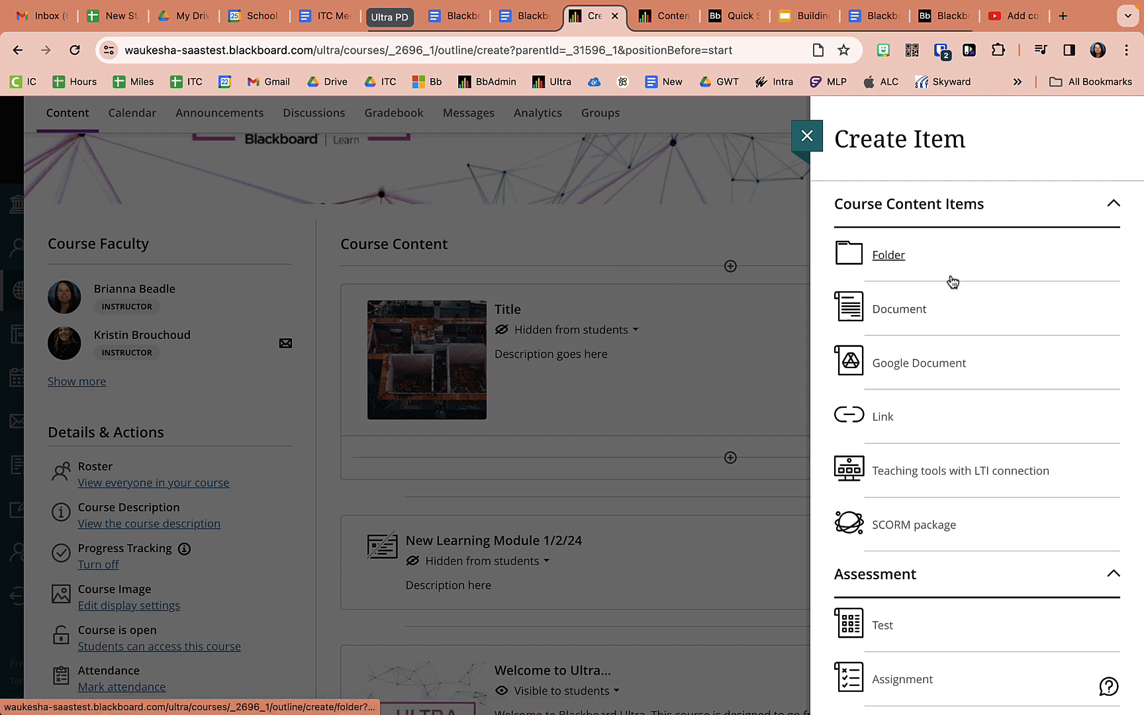
pyautogui.click(895, 259)
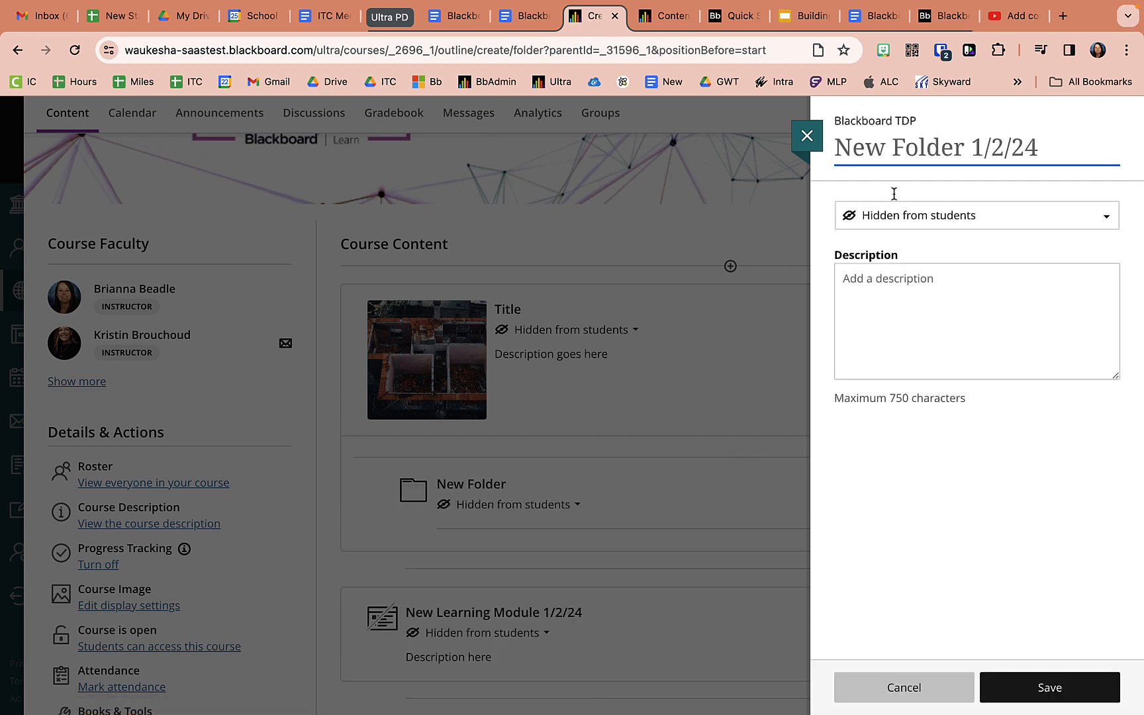
pyautogui.click(901, 322)
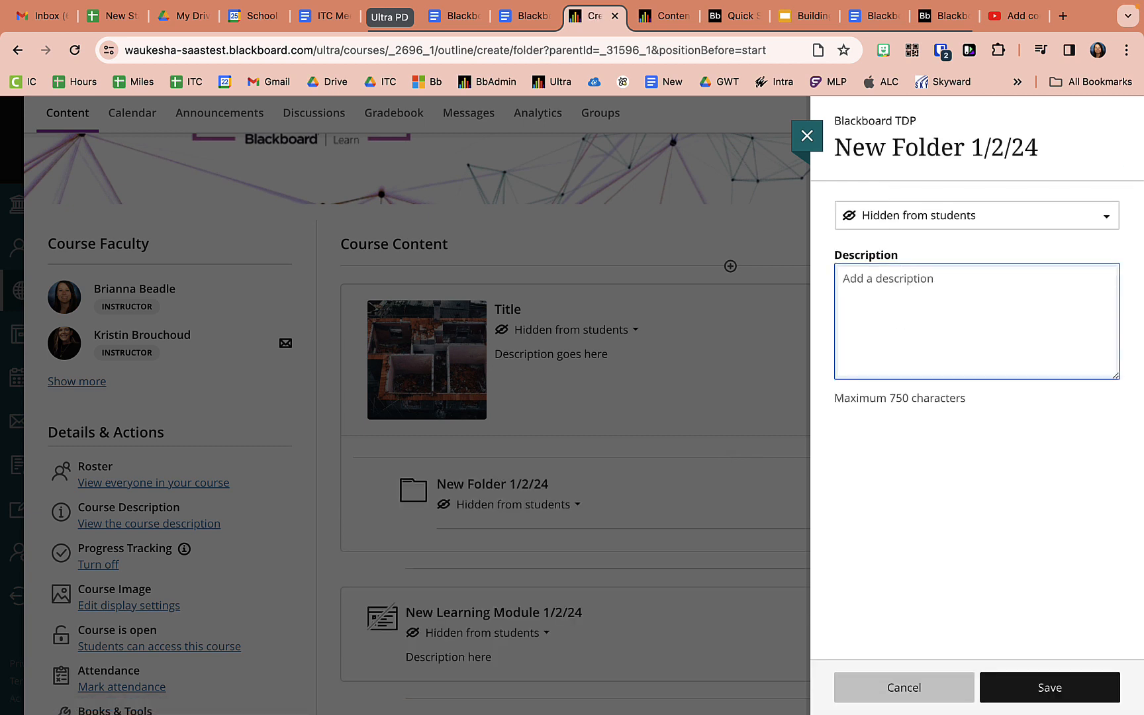
pyautogui.write('Test')
# Name the folder "New Folder- Test" and save it in the module
pyautogui.click(931, 135)
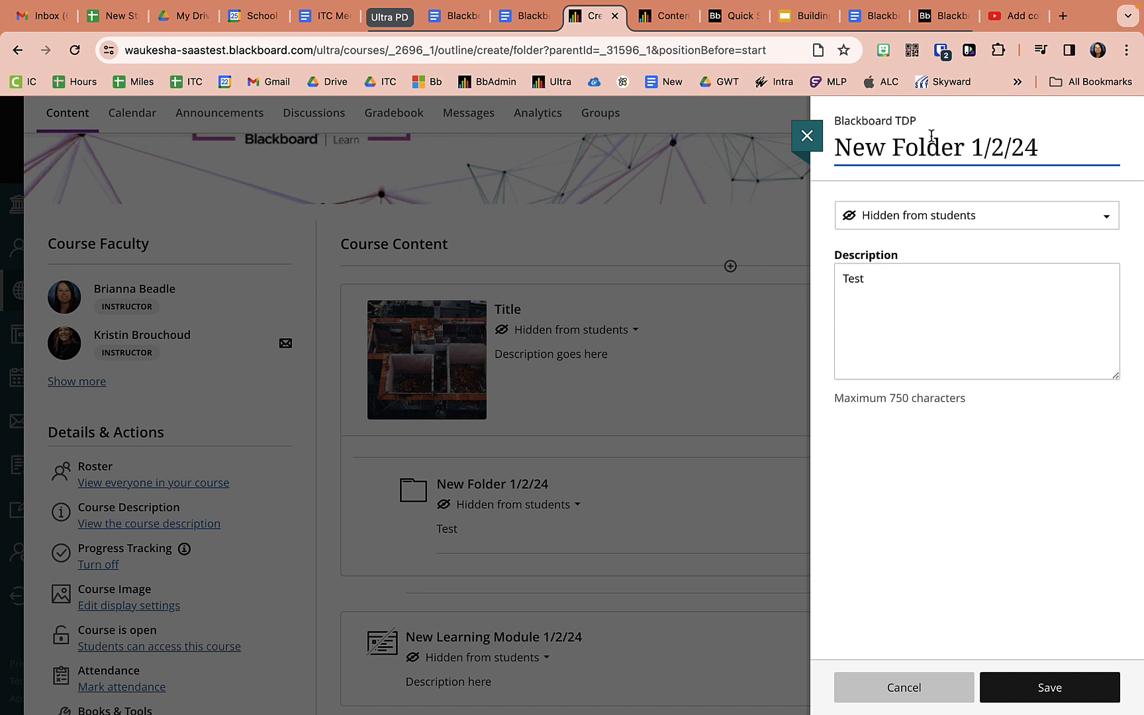
pyautogui.press('BackSpace')
pyautogui.press('BackSpace')
pyautogui.press('BackSpace')
pyautogui.press('BackSpace')
pyautogui.press('BackSpace')
pyautogui.press('BackSpace')
pyautogui.press('BackSpace')
pyautogui.write('- TEset')
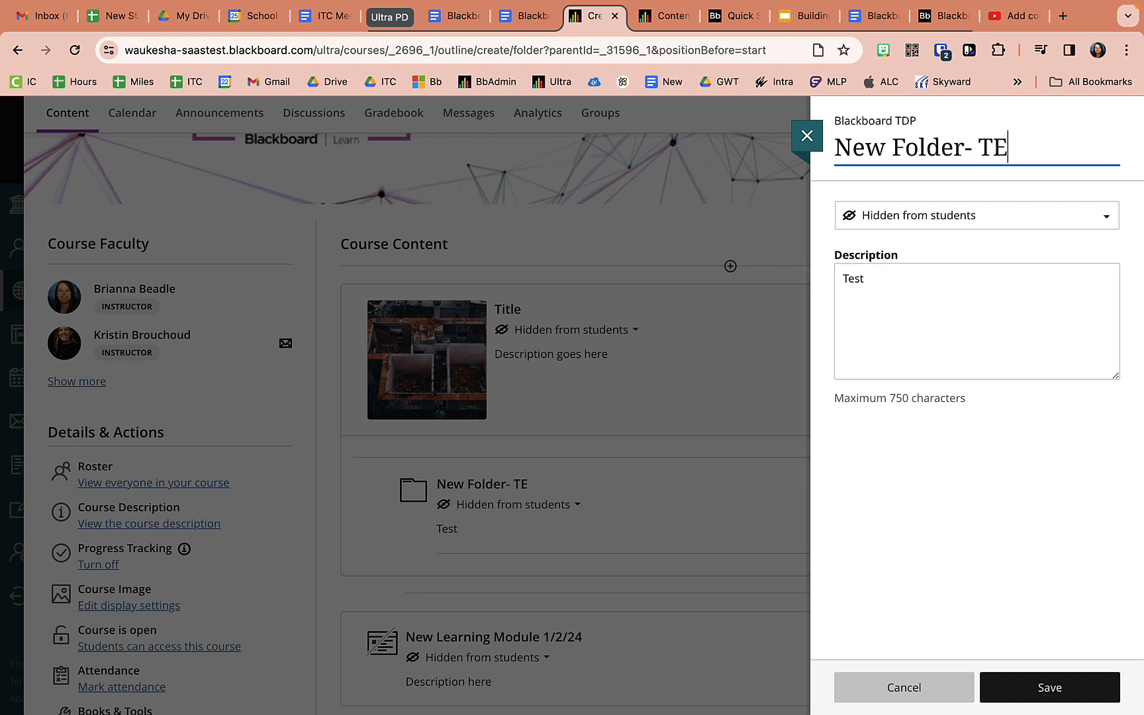
pyautogui.press('BackSpace')
pyautogui.press('BackSpace')
pyautogui.press('BackSpace')
pyautogui.press('BackSpace')
pyautogui.write('est')
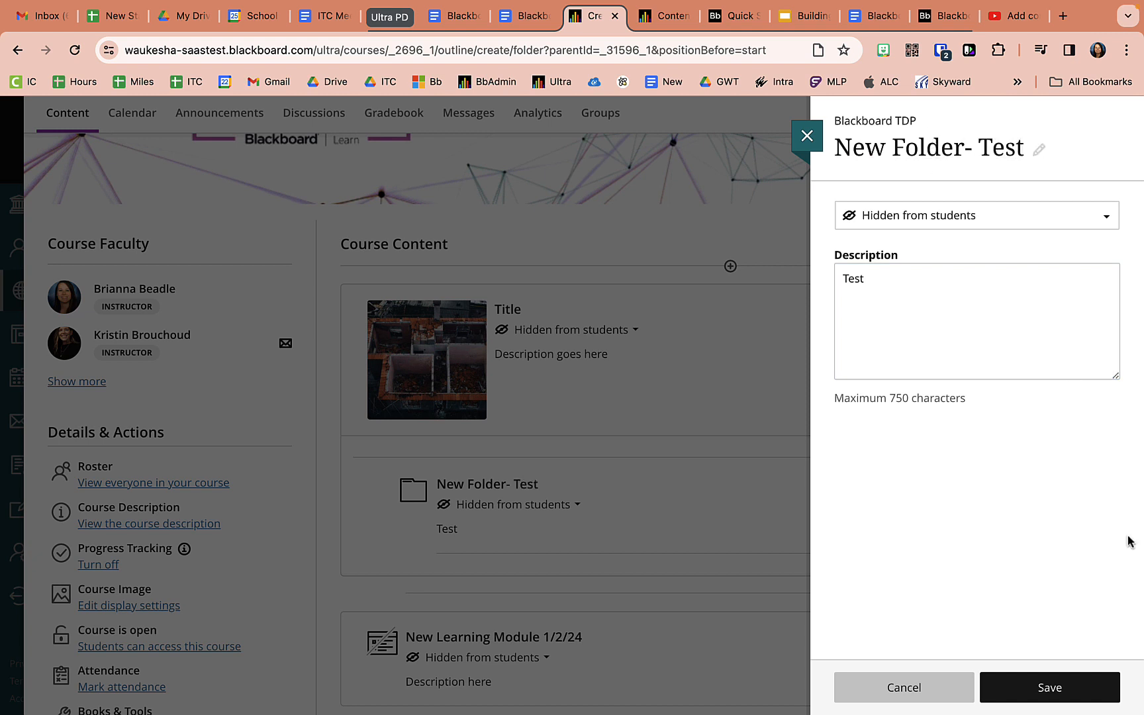
pyautogui.click(1052, 689)
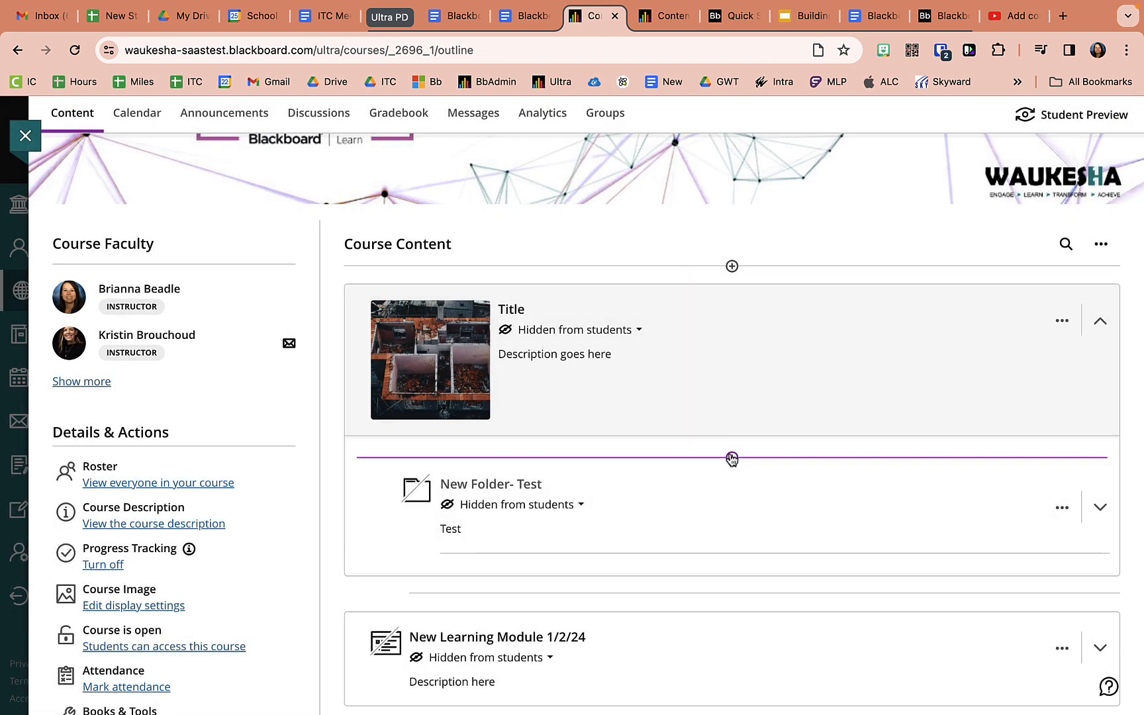
# Review the available item types and start a new document at the beginning of the "Title" module
pyautogui.click(732, 459)
pyautogui.click(718, 492)
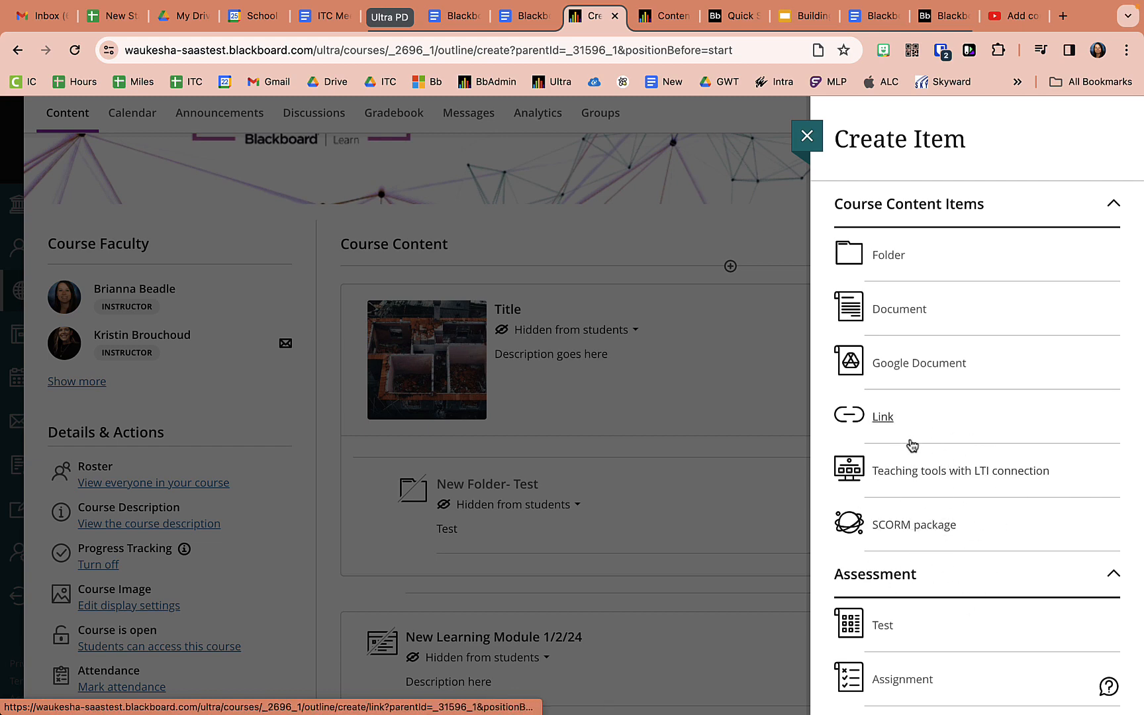
pyautogui.scroll(-4, 942, 557)
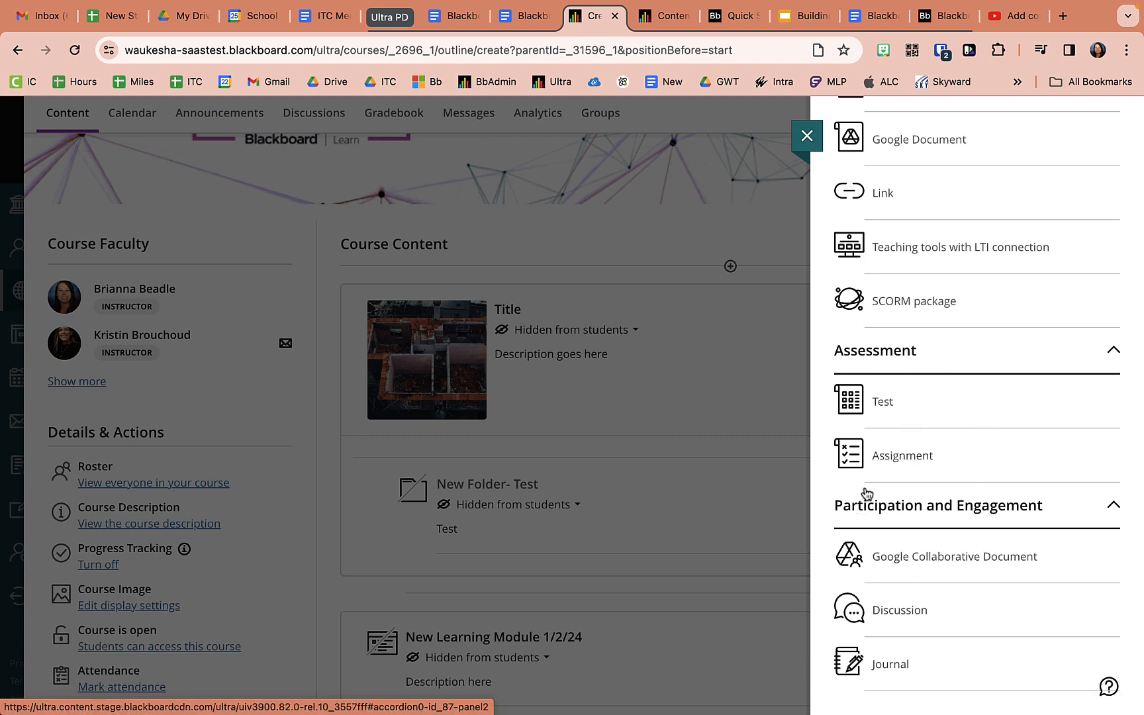
pyautogui.scroll(5, 867, 494)
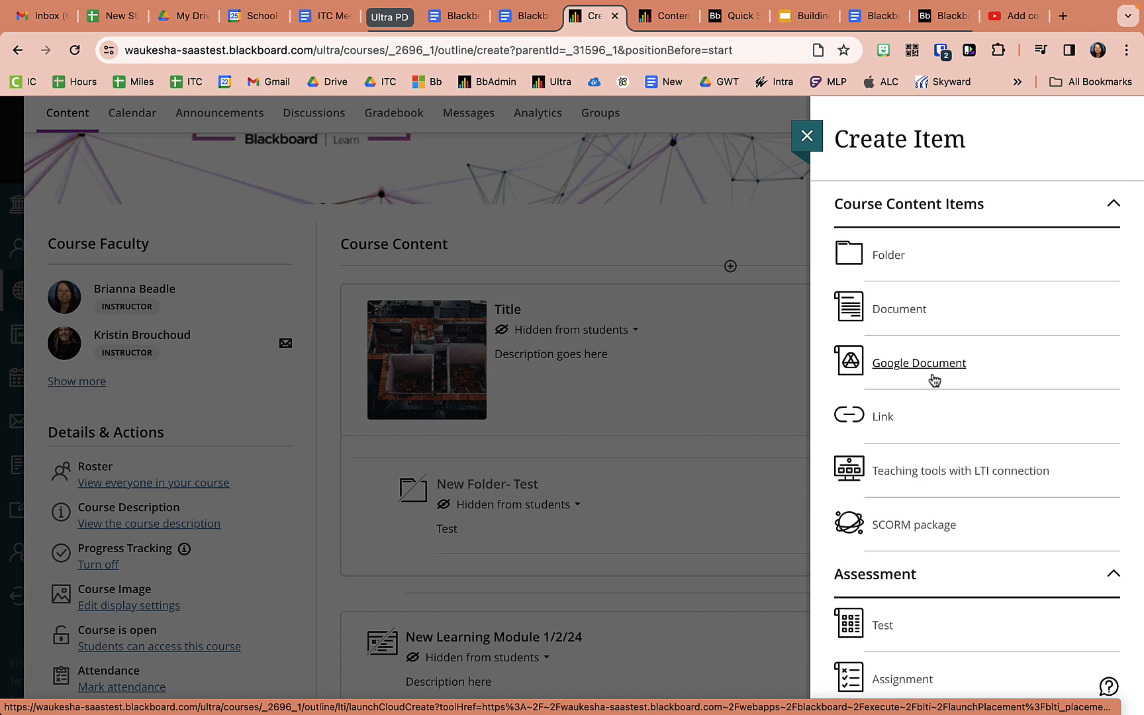
pyautogui.scroll(-4, 935, 380)
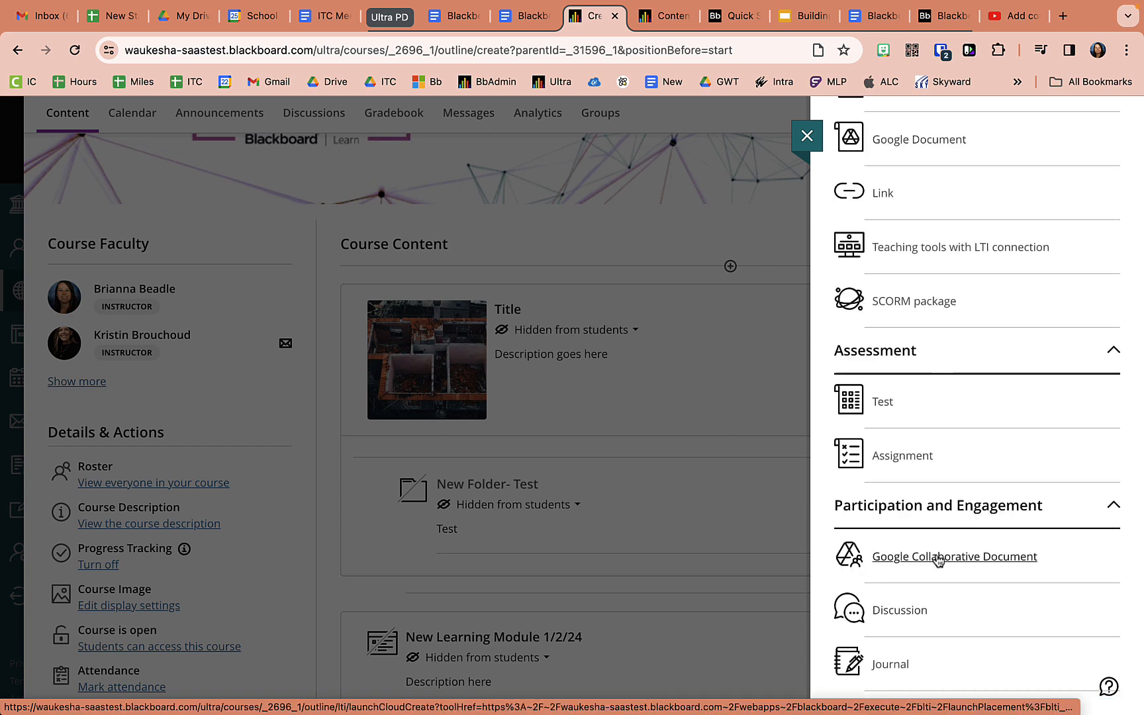
pyautogui.scroll(2, 912, 370)
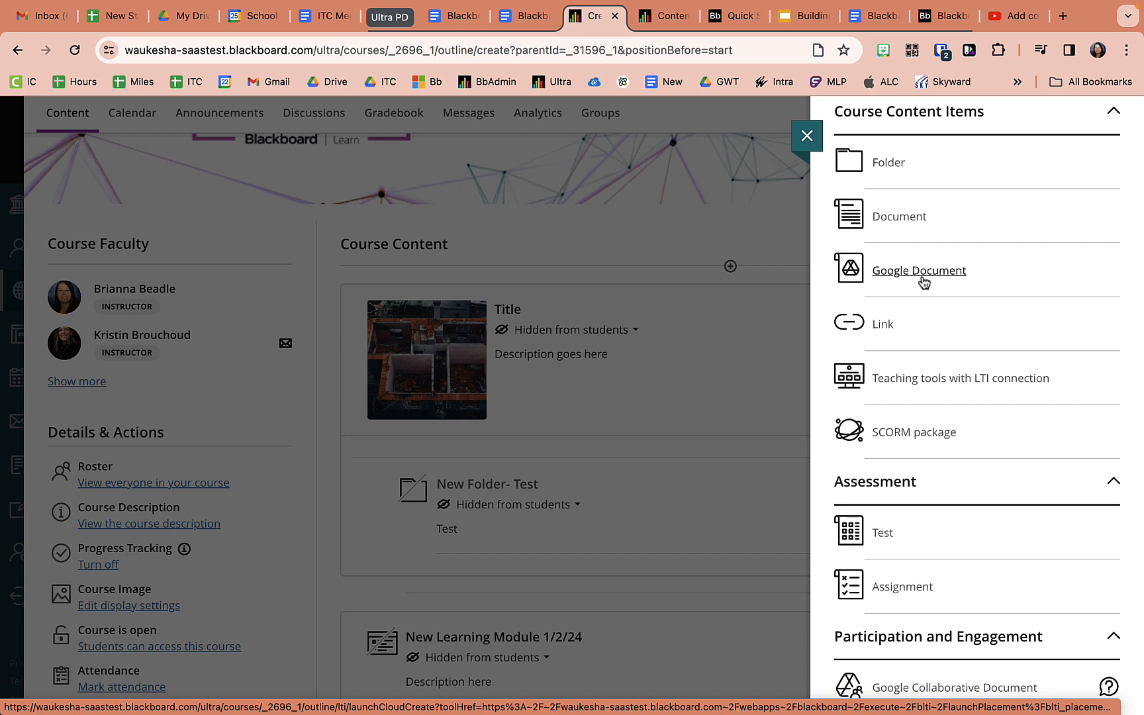
pyautogui.click(902, 218)
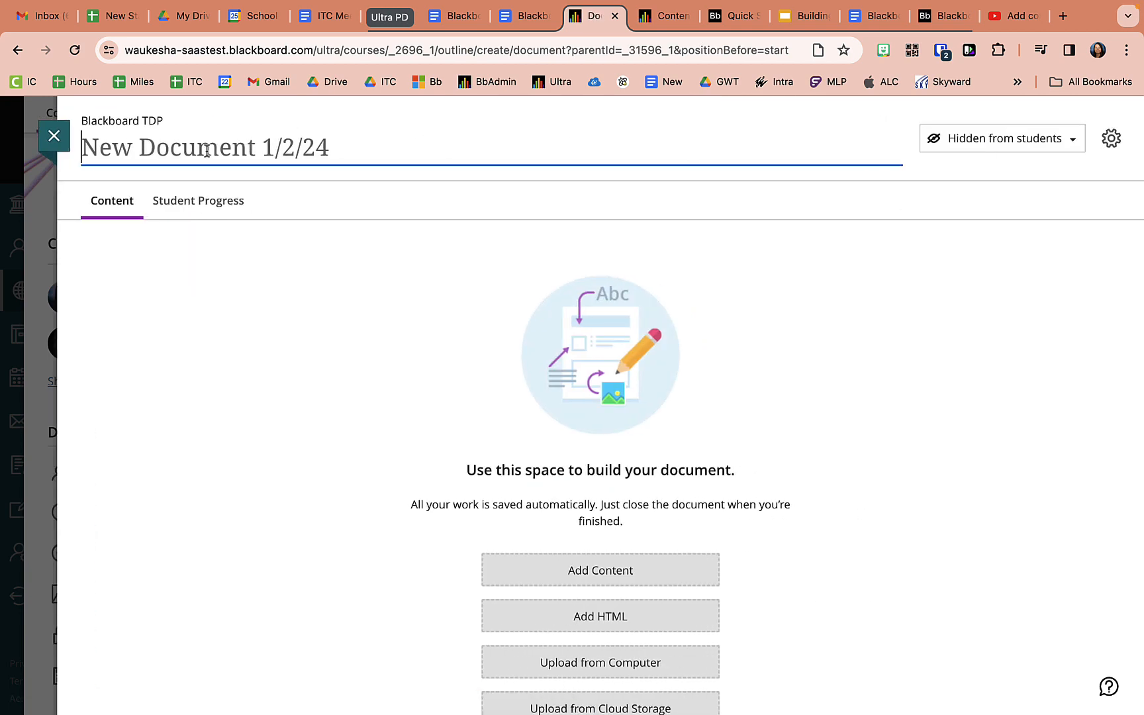
# Name the new document "Test Document"
pyautogui.click(207, 151)
pyautogui.write('Test D')
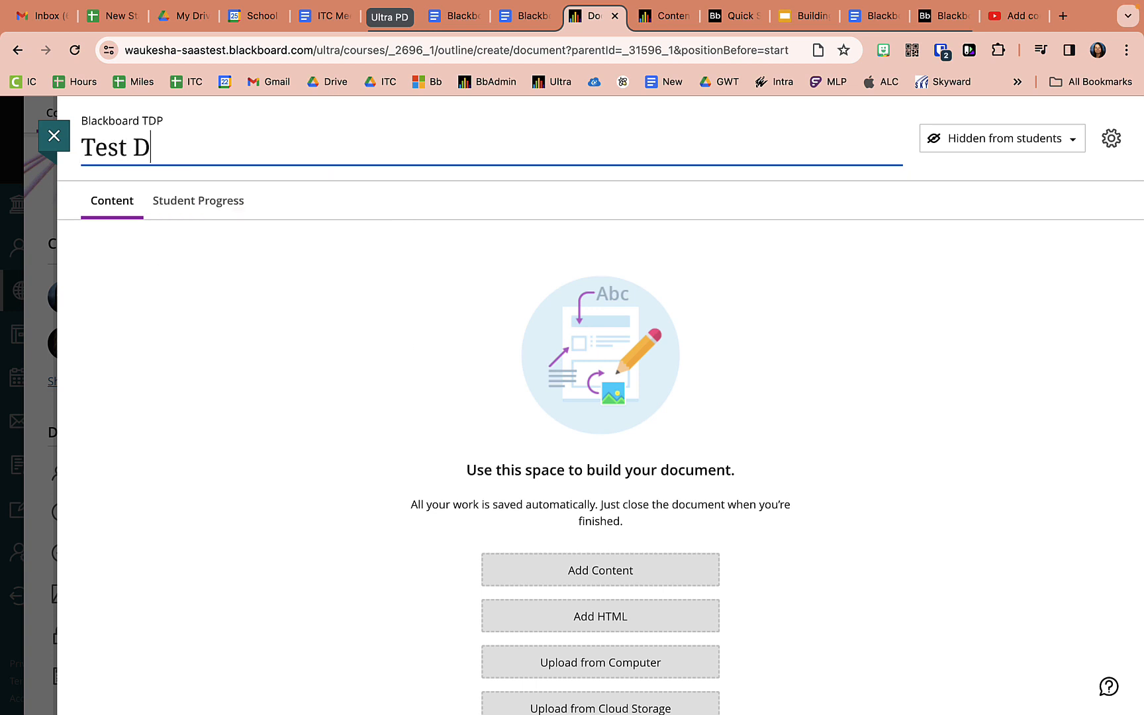
pyautogui.write('ocument')
pyautogui.press('Return')
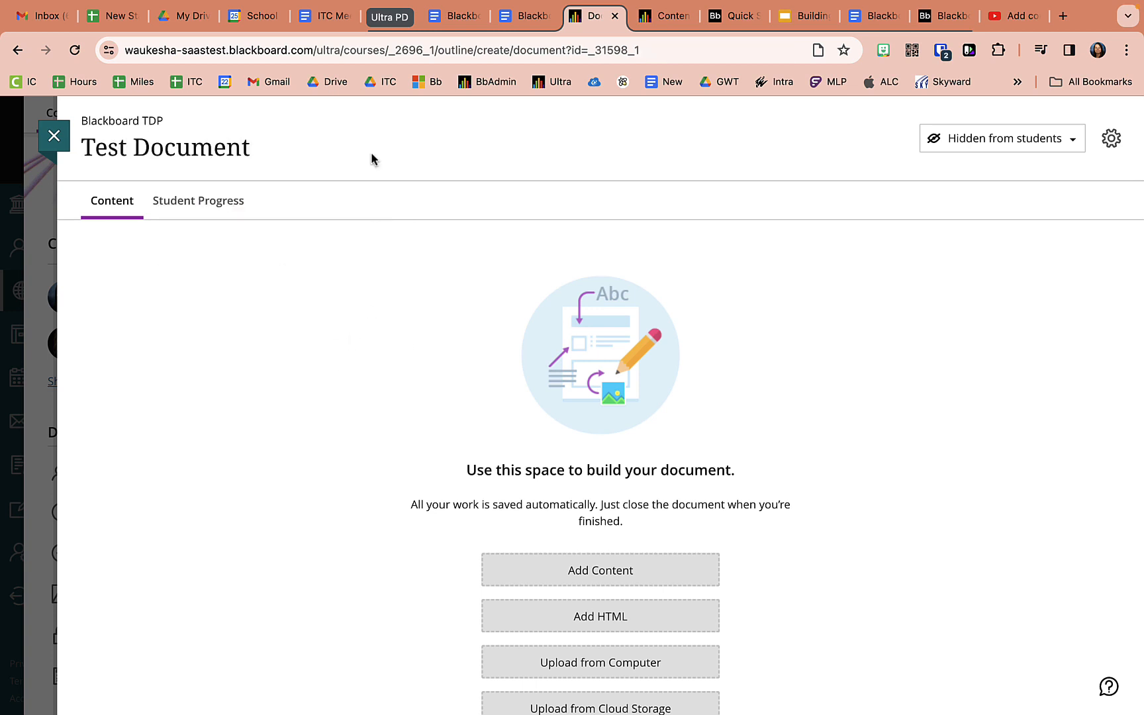
# Add a content block with the text "Test" to the document, looking over the editor's extra insert options, and save the block
pyautogui.scroll(-3, 521, 387)
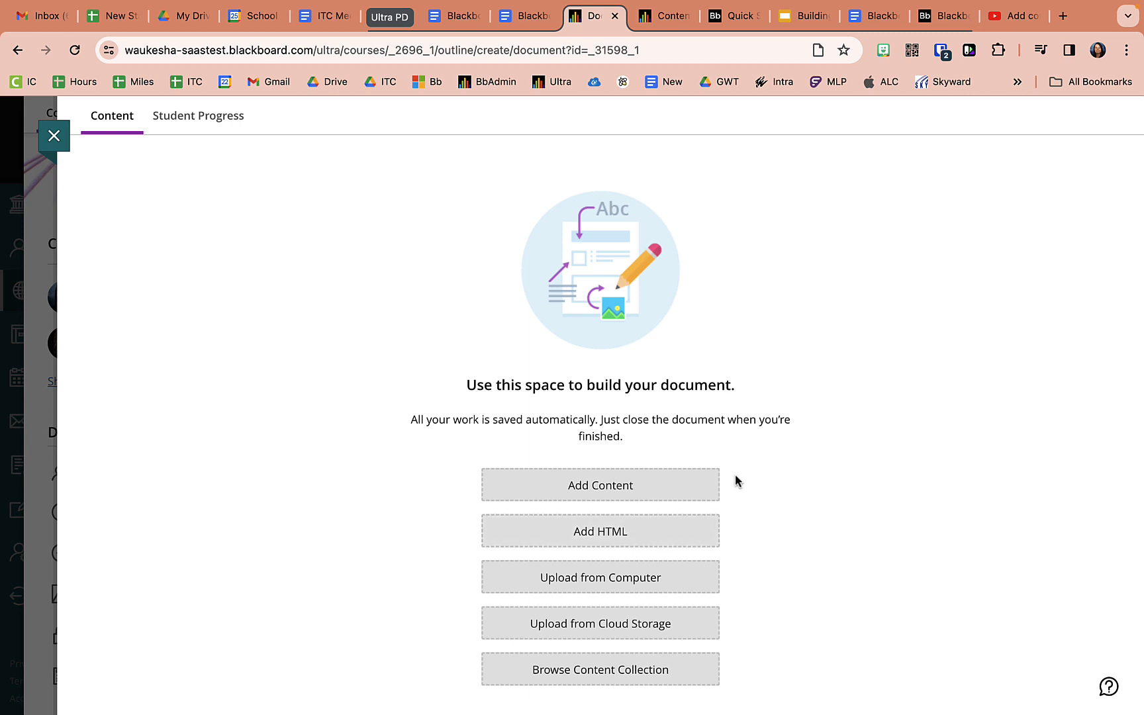
pyautogui.click(695, 490)
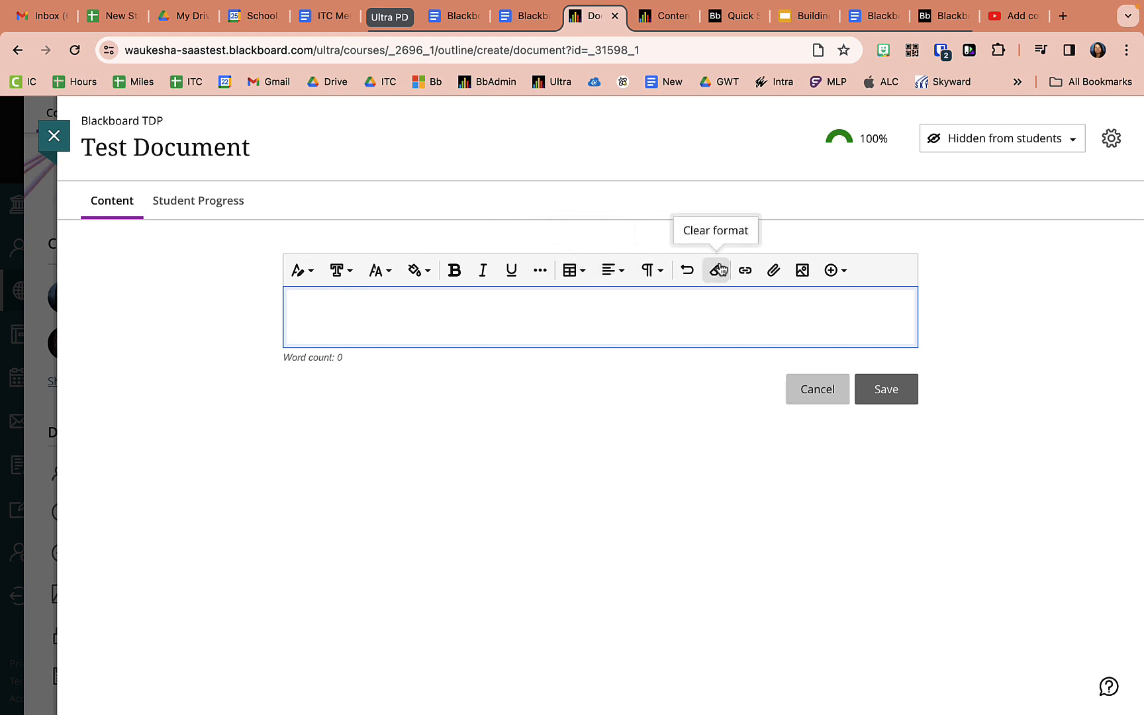
pyautogui.click(830, 271)
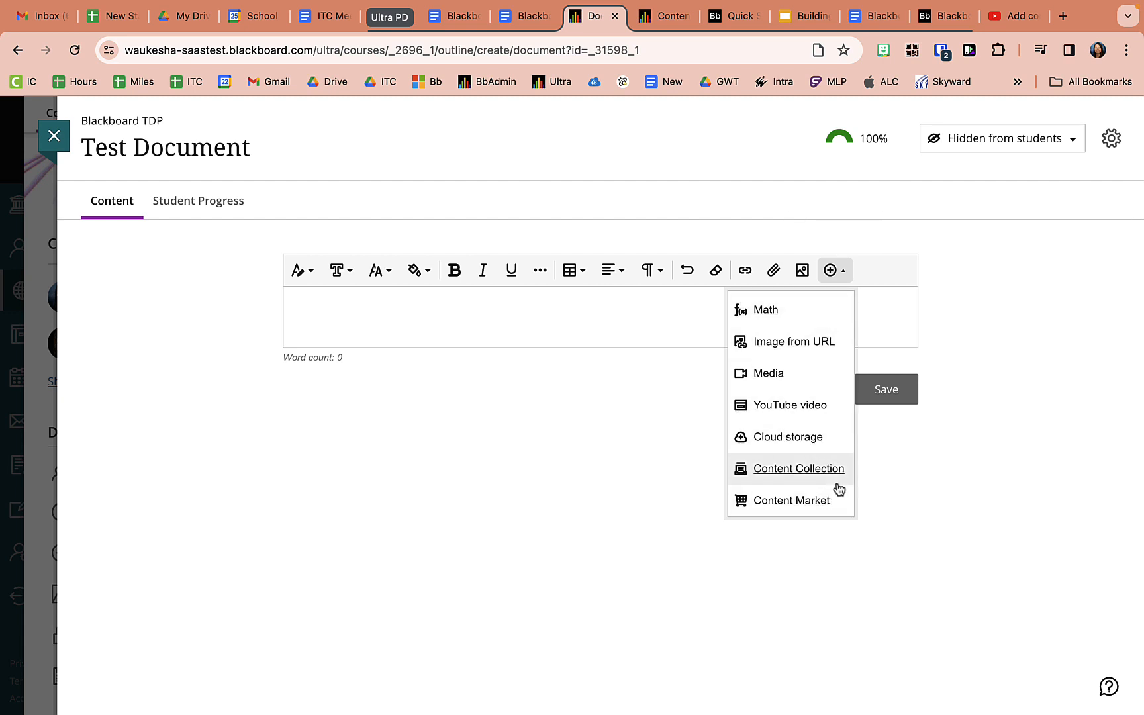
pyautogui.click(878, 306)
pyautogui.write('Test')
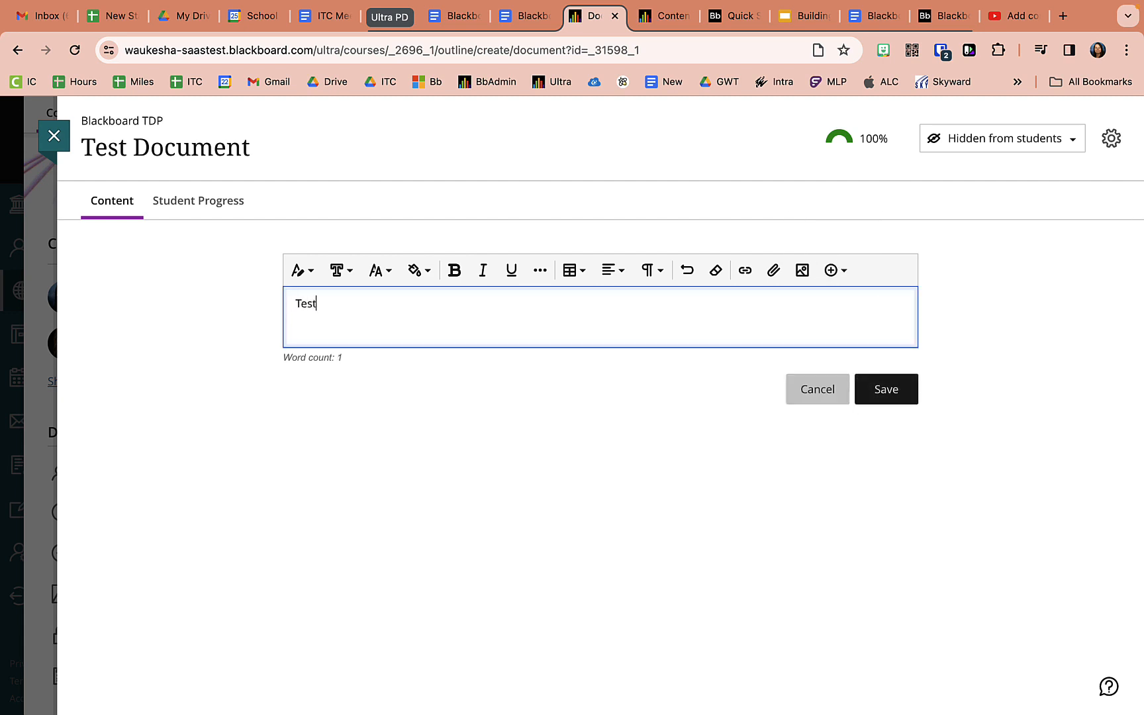
pyautogui.press('Return')
pyautogui.click(881, 396)
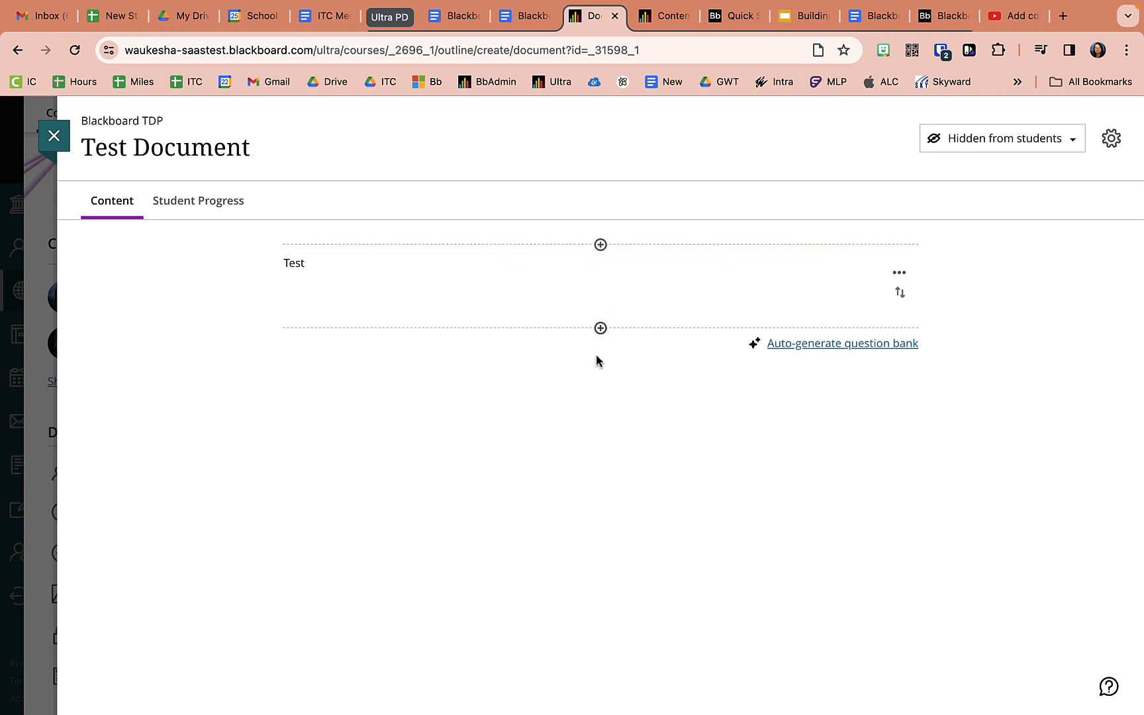
pyautogui.click(601, 329)
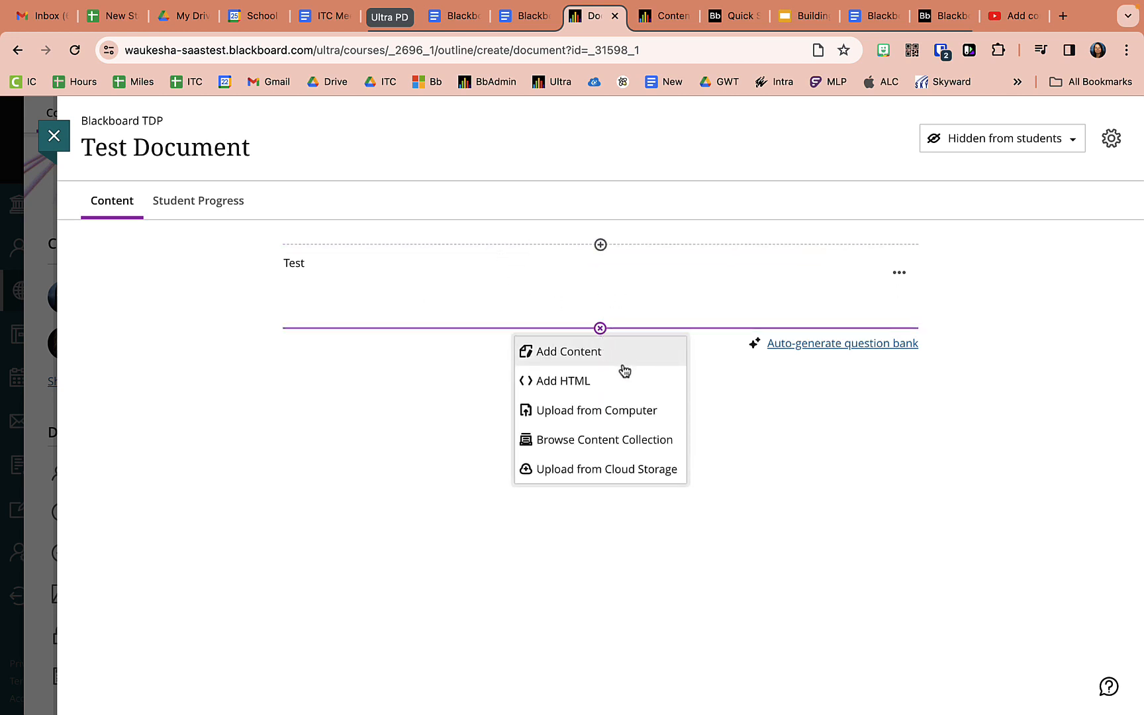
pyautogui.click(601, 245)
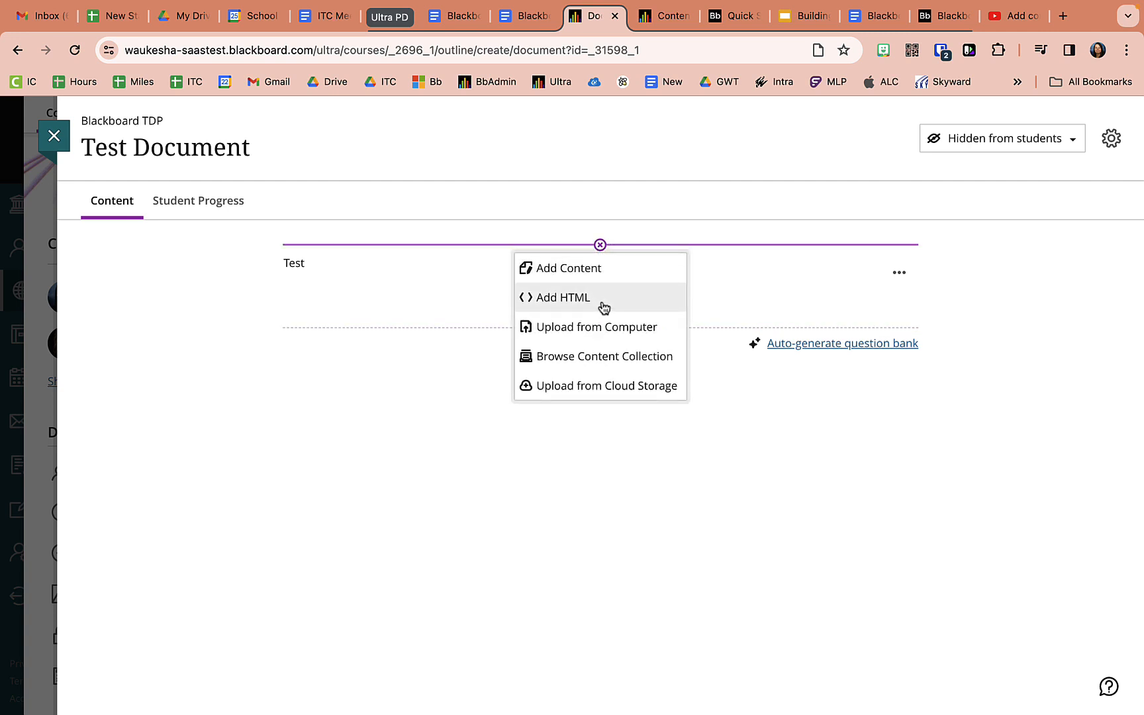
pyautogui.click(604, 306)
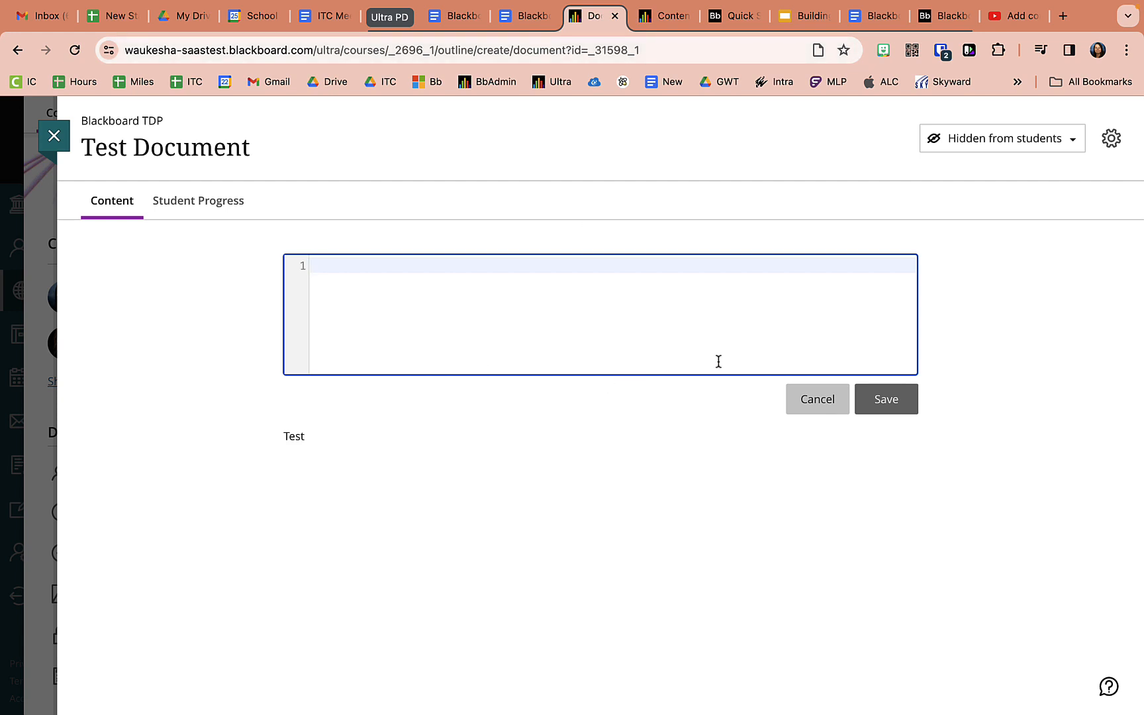
pyautogui.click(818, 404)
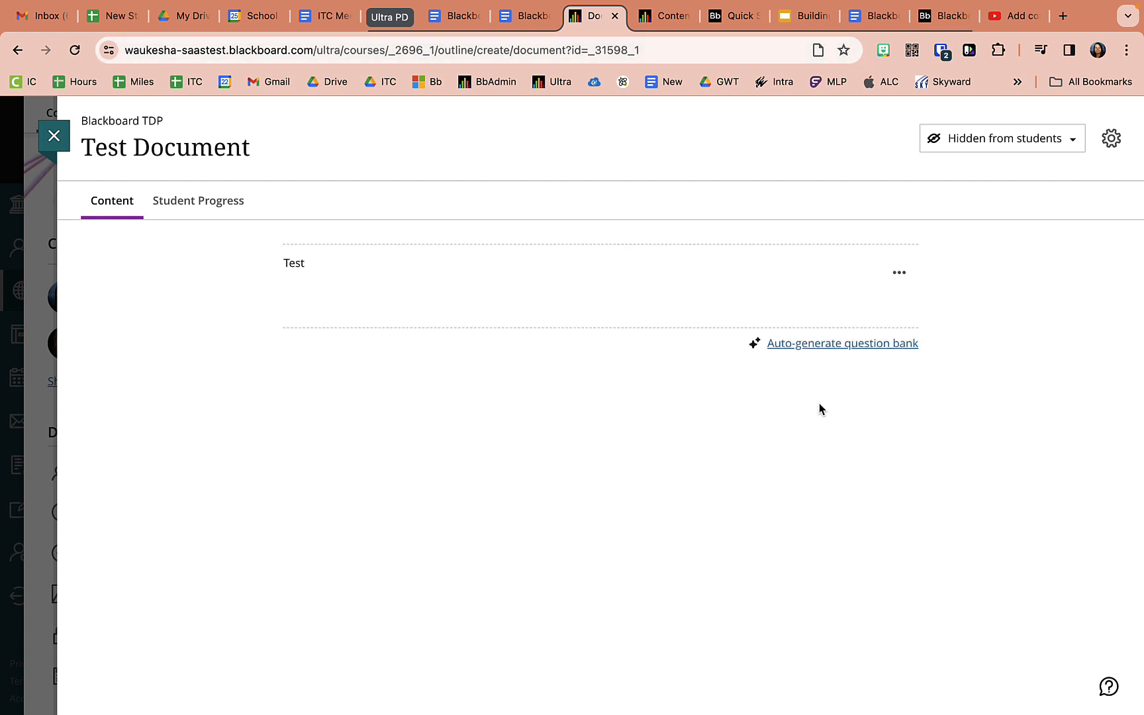
# Upload "Technology Highlights Canva.mp4" from the computer's Downloads folder below the "Test" block, keeping the default display name and alternative text
pyautogui.click(601, 328)
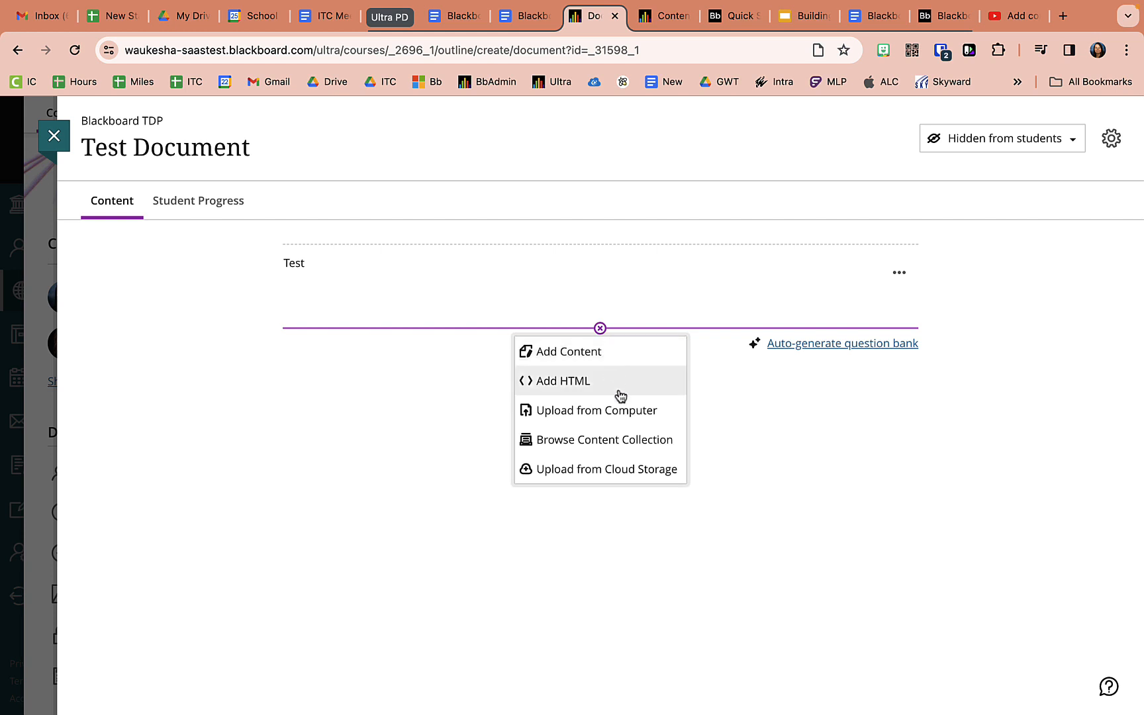
pyautogui.click(631, 411)
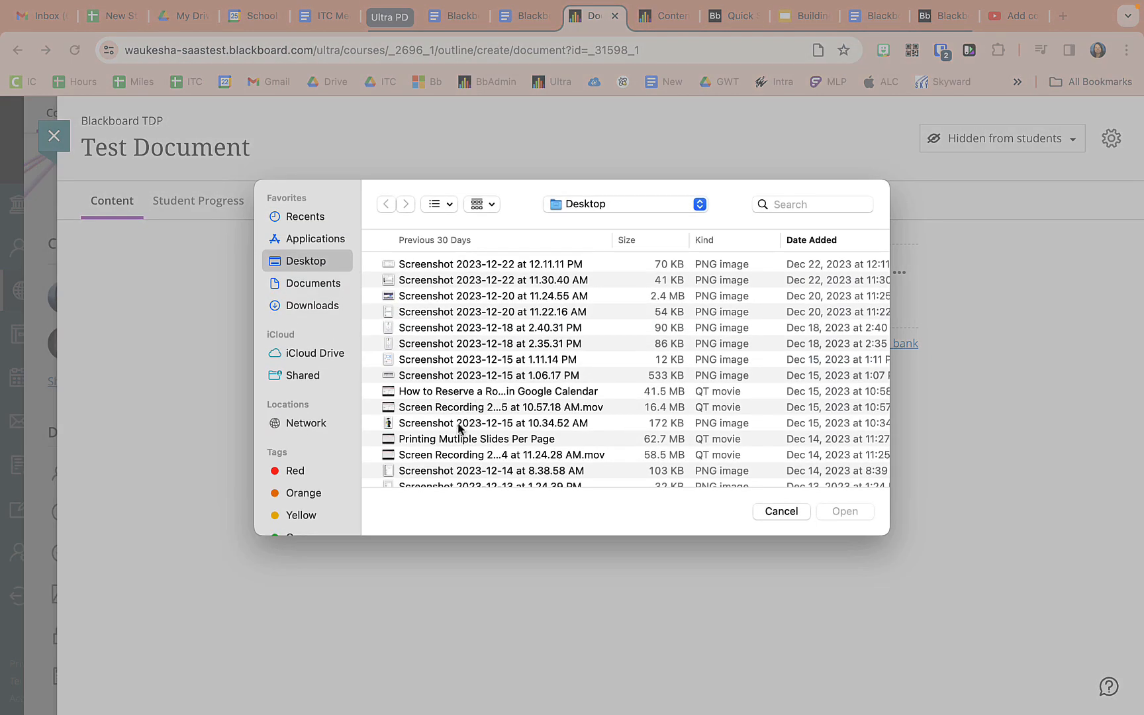
pyautogui.click(317, 289)
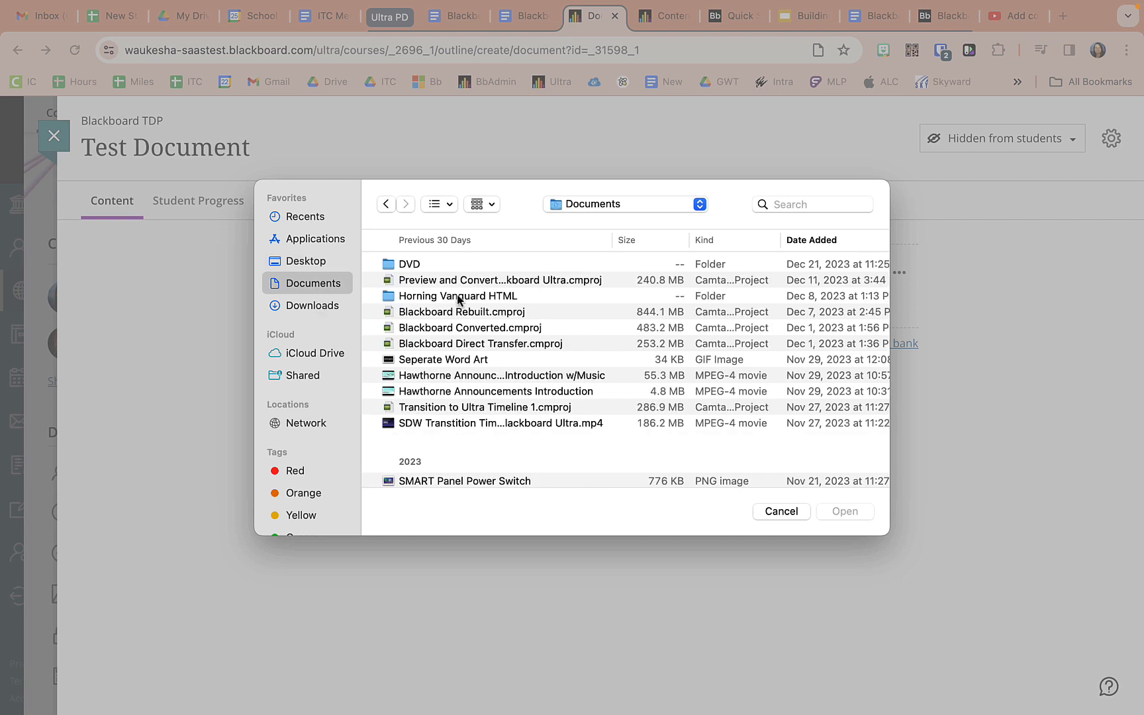
pyautogui.click(318, 306)
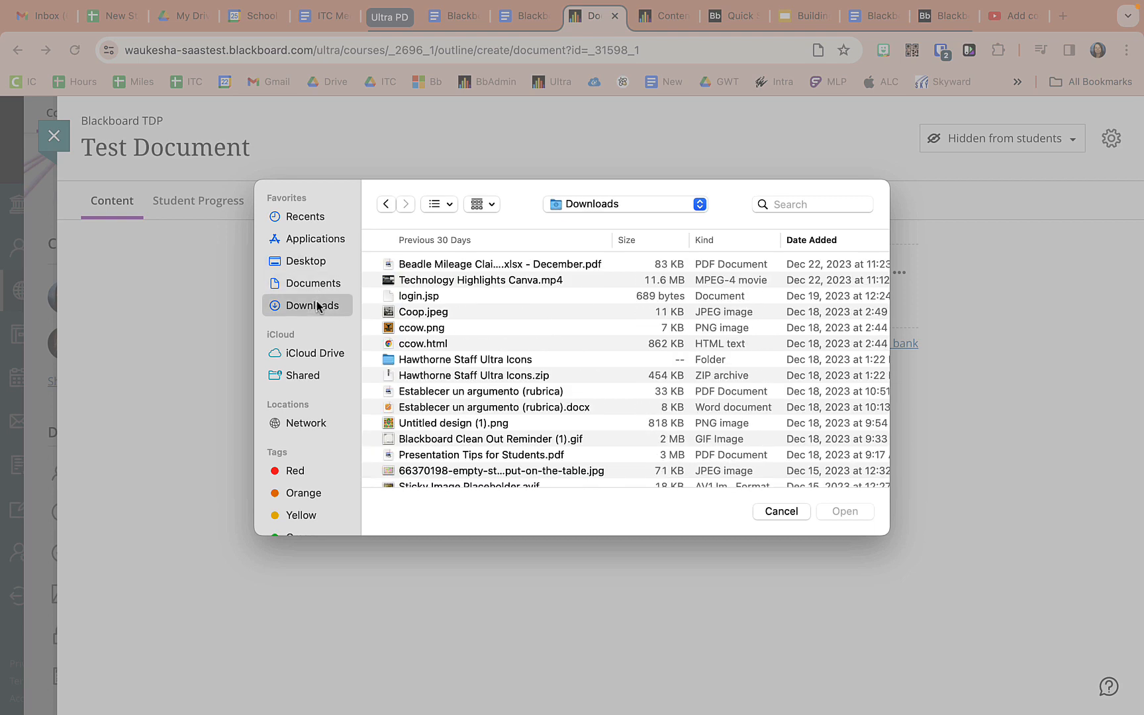
pyautogui.click(482, 264)
pyautogui.click(474, 280)
pyautogui.click(853, 505)
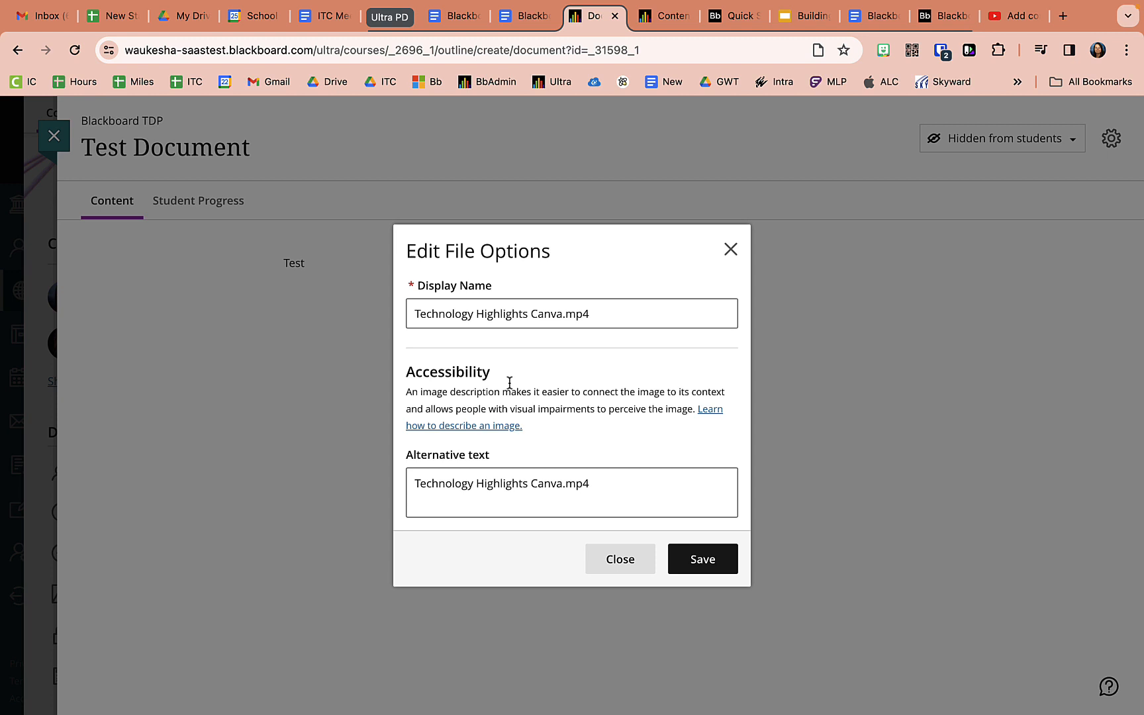
pyautogui.click(708, 563)
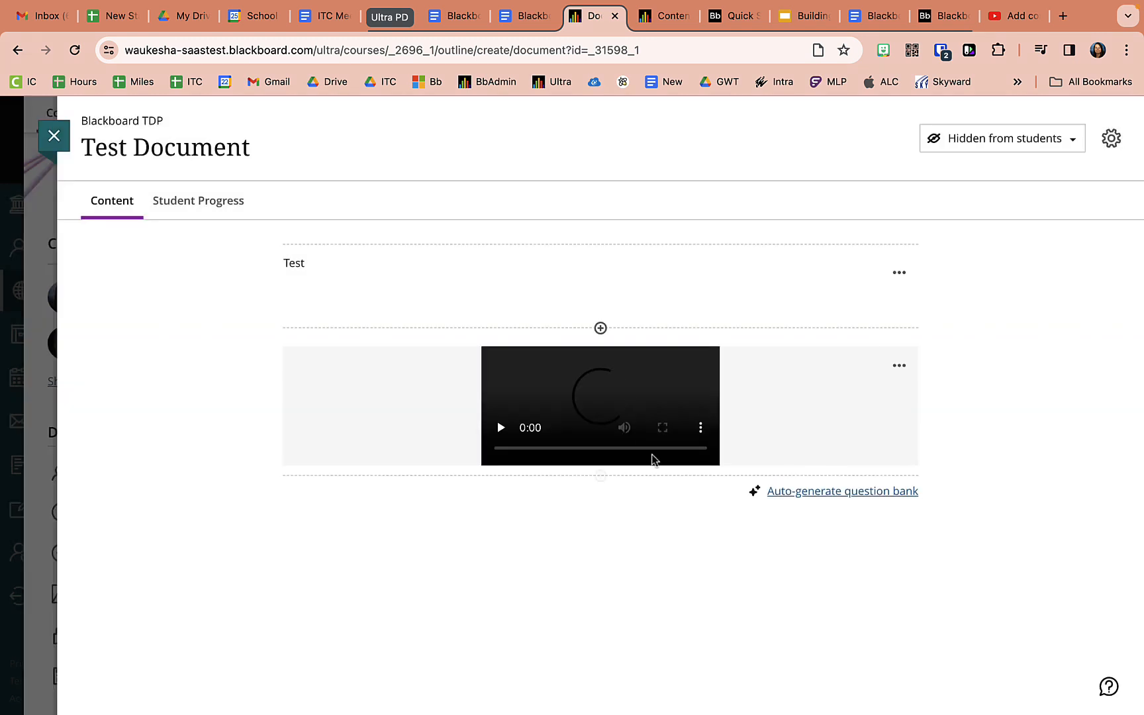
# Check the embedded video and close the document to return to the course outline
pyautogui.scroll(-1, 561, 513)
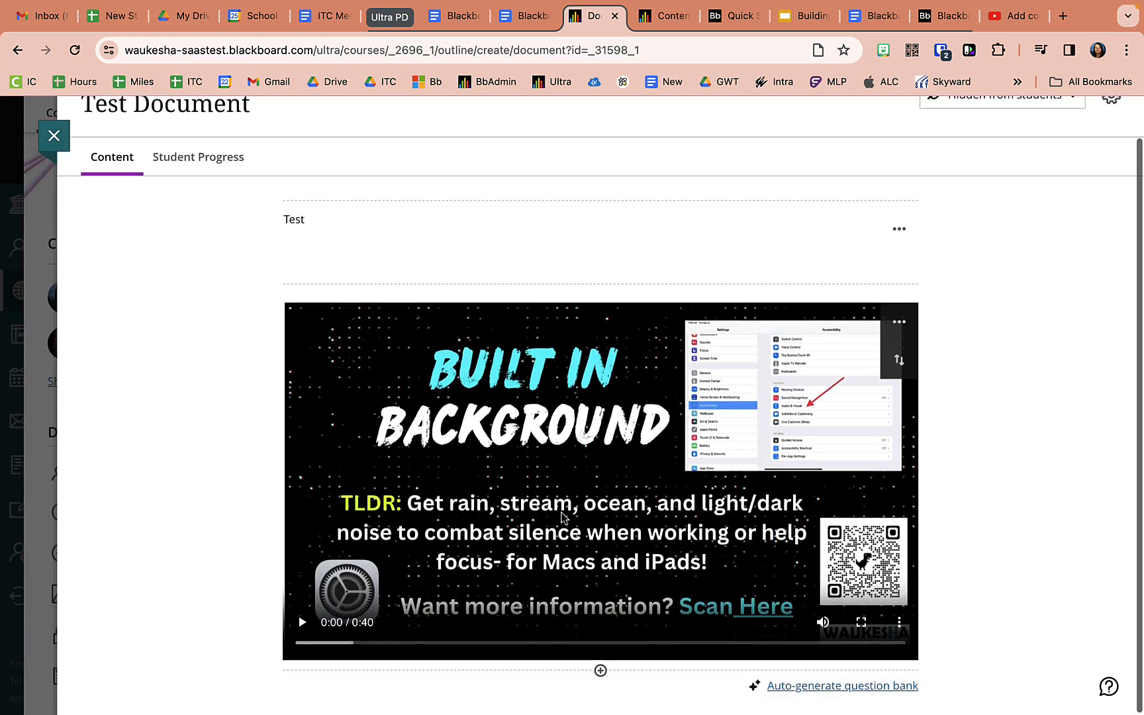
pyautogui.scroll(1, 561, 516)
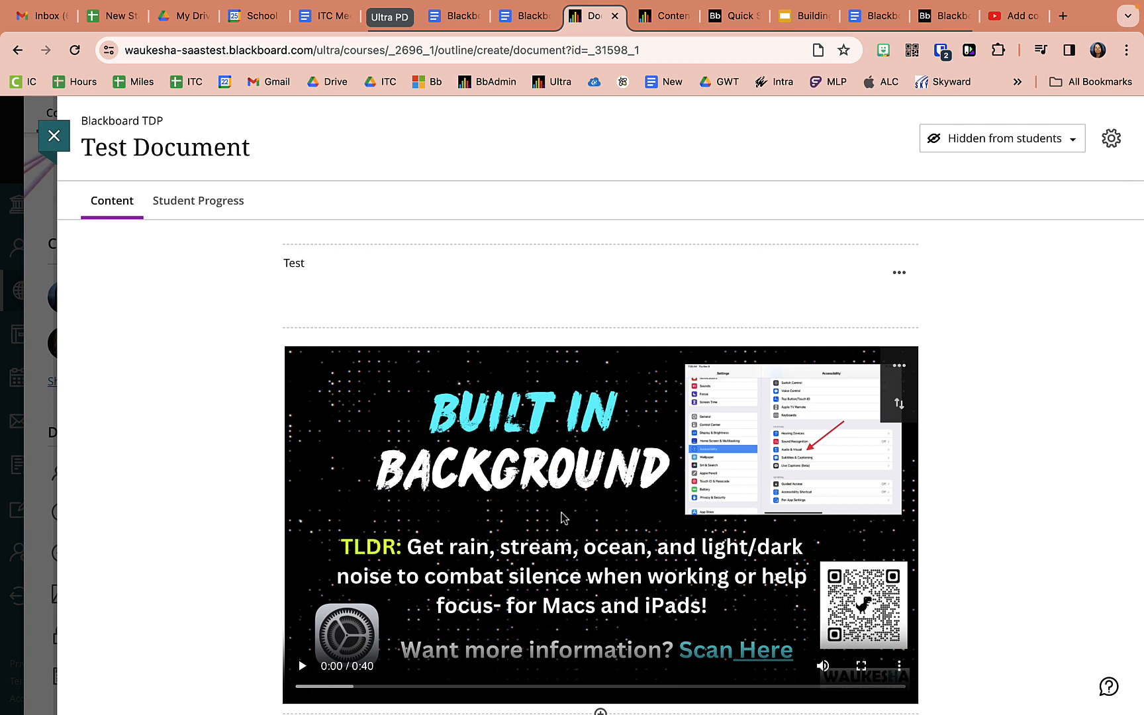
pyautogui.click(54, 137)
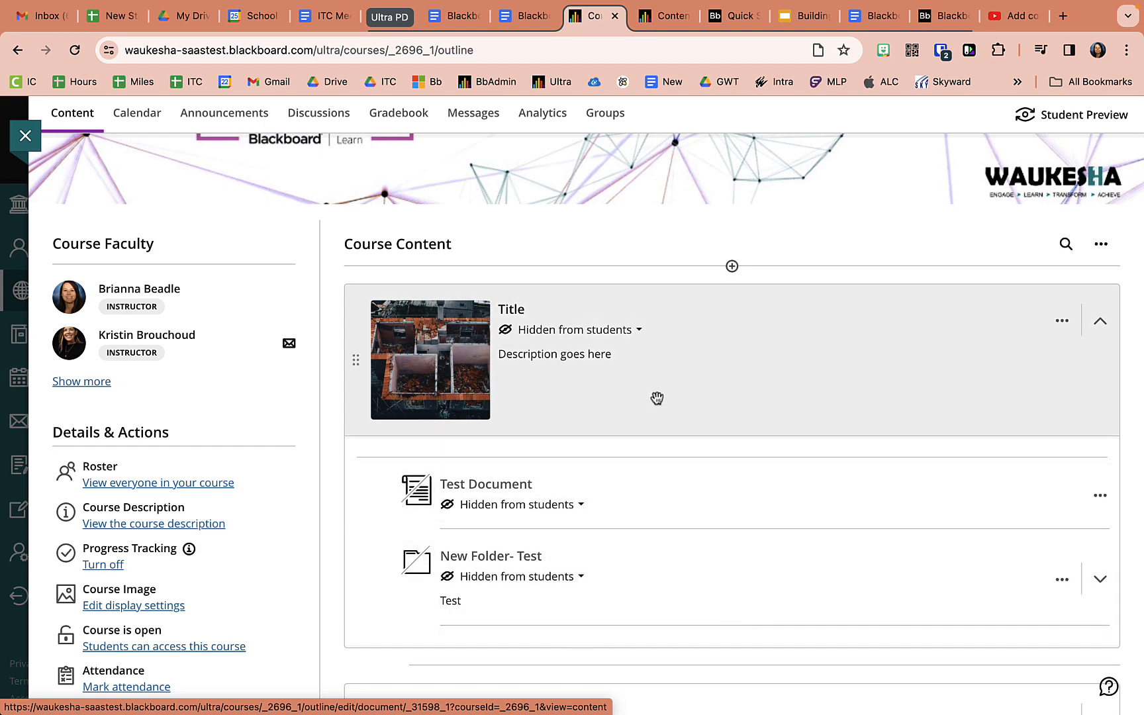
# Collapse and re-expand the "Title" module, and move "Test Document" below "New Folder- Test" inside it
pyautogui.click(657, 398)
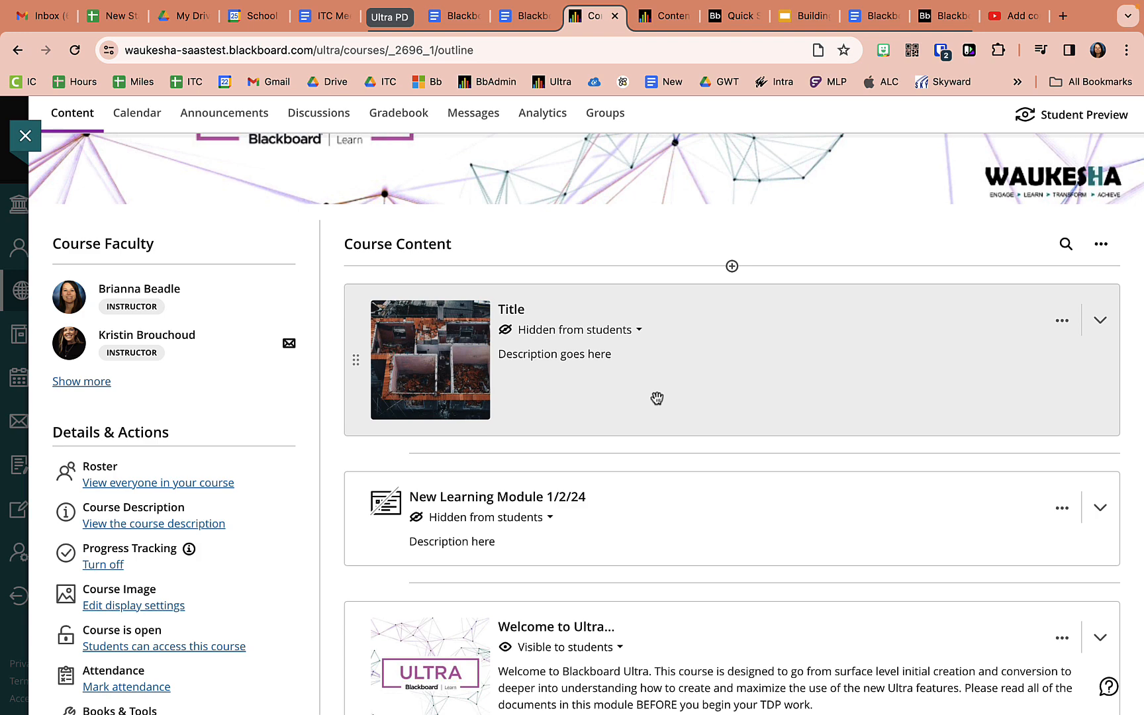
pyautogui.click(657, 398)
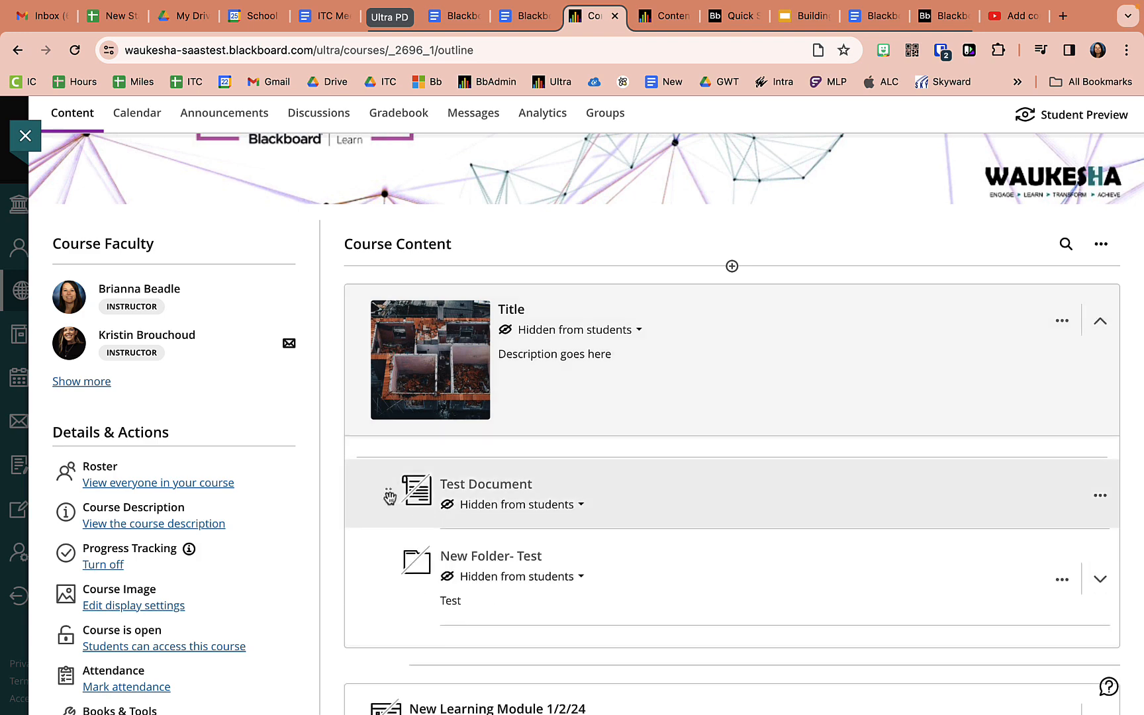
pyautogui.moveTo(388, 494); pyautogui.dragTo(390, 567)
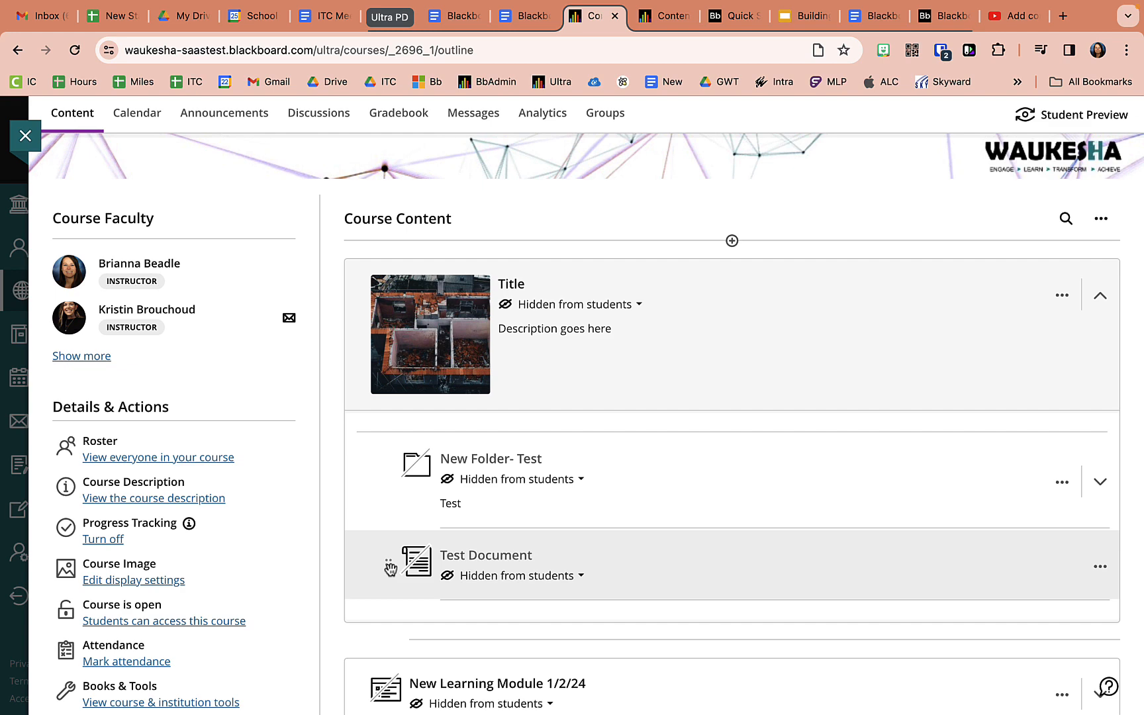
# Move "New Learning Module 1/2/24" above the "Title" module and show the contents of "Title"
pyautogui.moveTo(364, 320); pyautogui.dragTo(352, 343)
pyautogui.moveTo(355, 483); pyautogui.dragTo(356, 311)
pyautogui.click(635, 486)
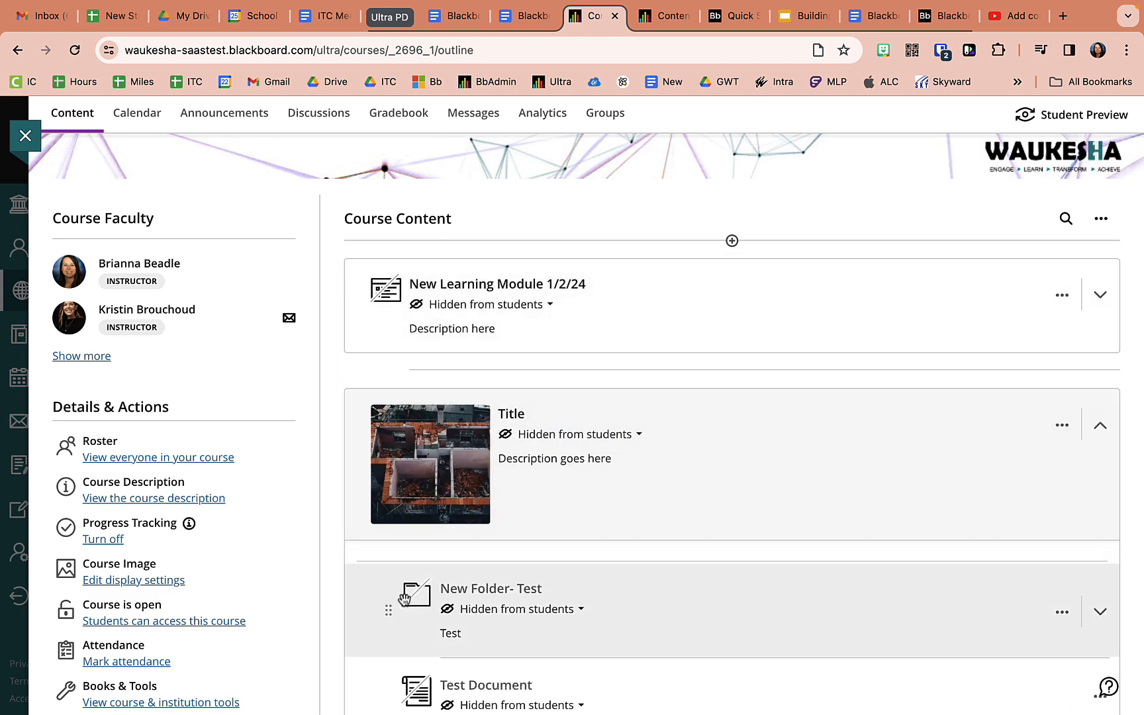
# Move "New Folder- Test" into "New Learning Module 1/2/24" above its document, and move "Test Document" out of "Title" to between the two modules
pyautogui.moveTo(386, 601); pyautogui.dragTo(416, 437)
pyautogui.scroll(-4, 516, 571)
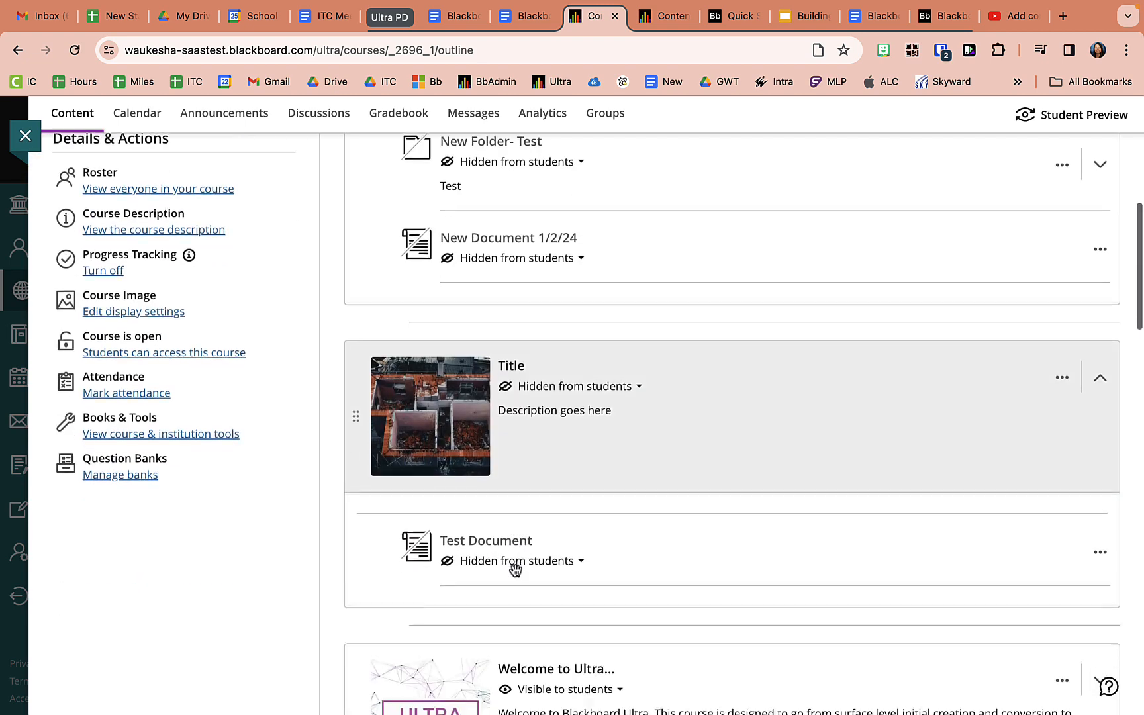
pyautogui.moveTo(383, 547); pyautogui.dragTo(358, 343)
pyautogui.scroll(-3, 695, 407)
pyautogui.scroll(4, 695, 408)
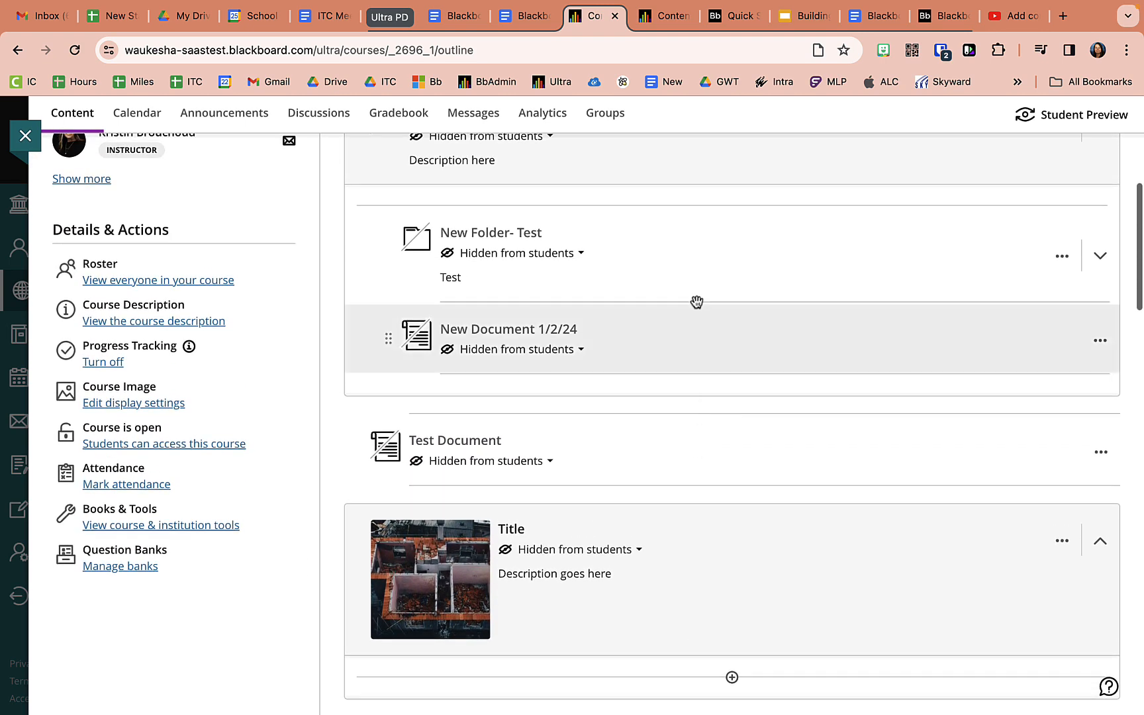
# Collapse the "New Learning Module 1/2/24" and "Title" modules in the course outline
pyautogui.scroll(3, 697, 302)
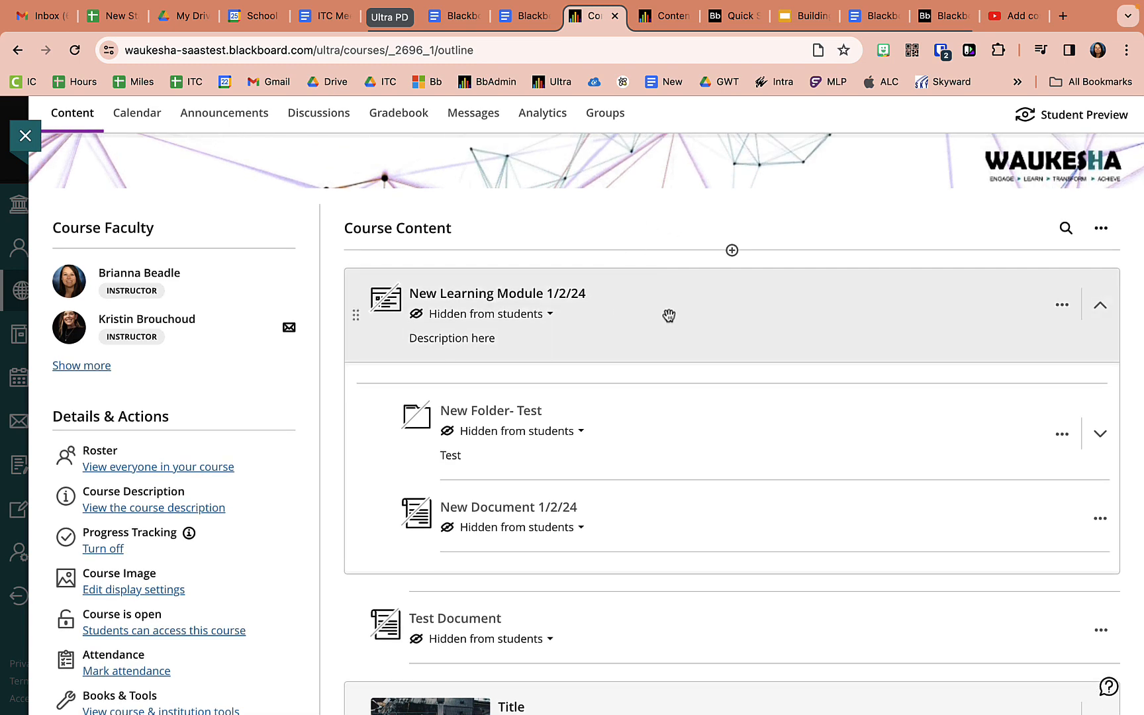
pyautogui.click(669, 316)
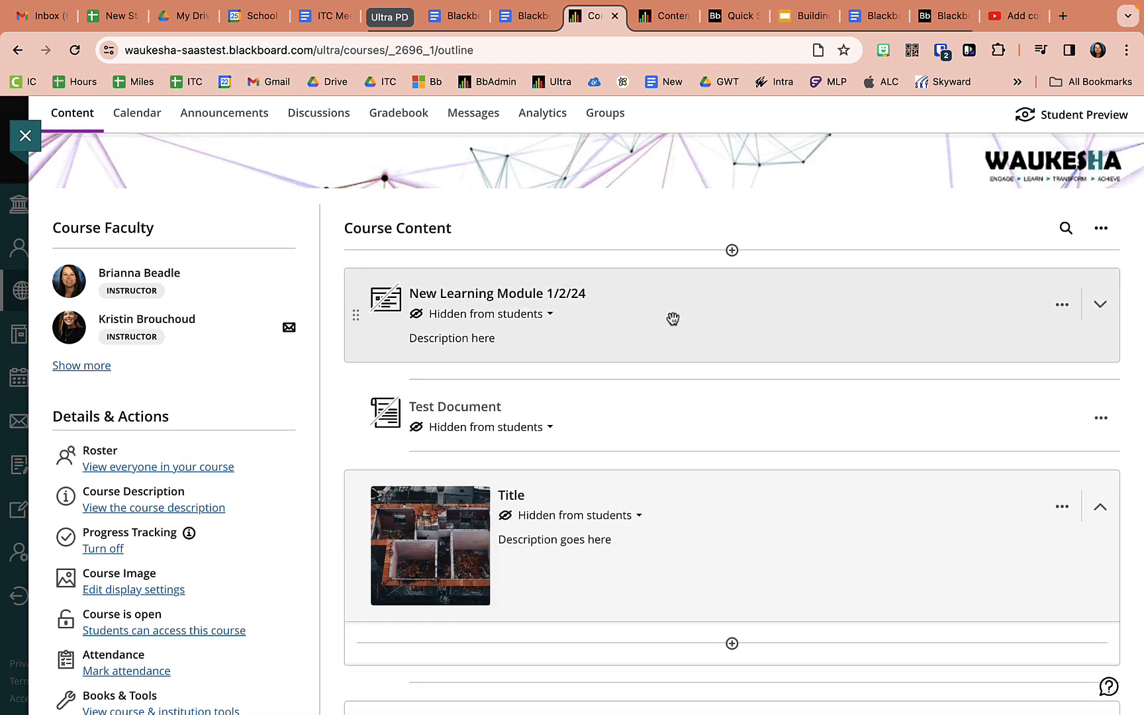
pyautogui.click(732, 524)
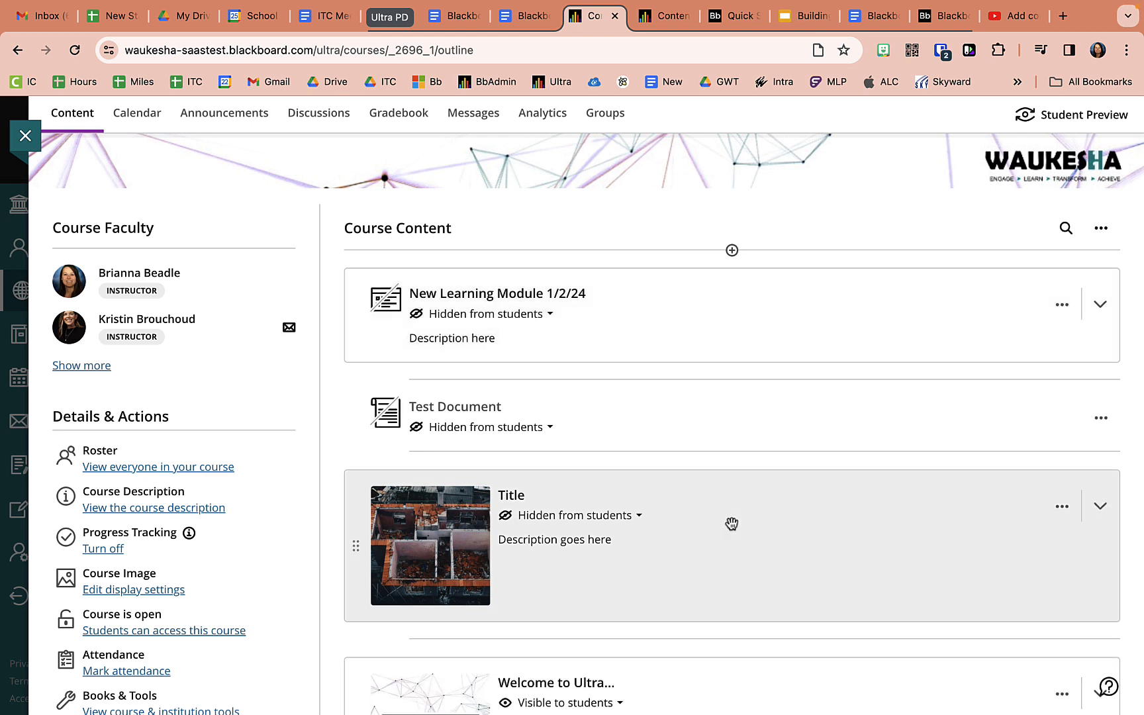
# Start copying content to the start of the course outline and look through the list of source courses
pyautogui.click(732, 250)
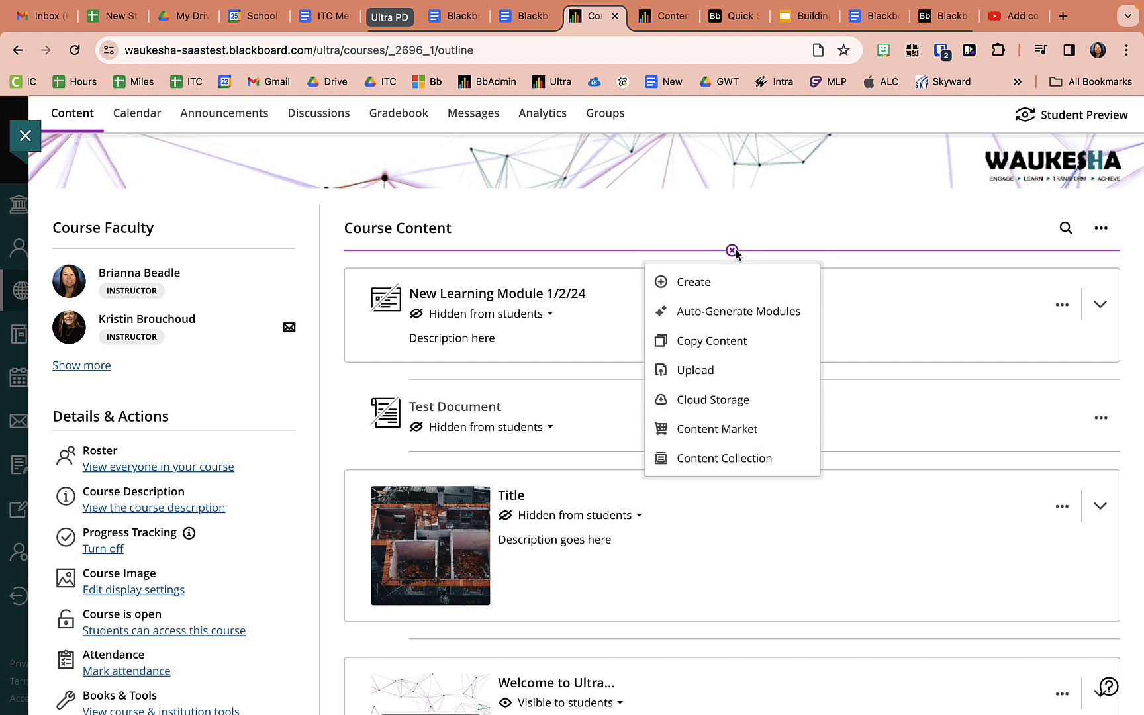
pyautogui.click(733, 342)
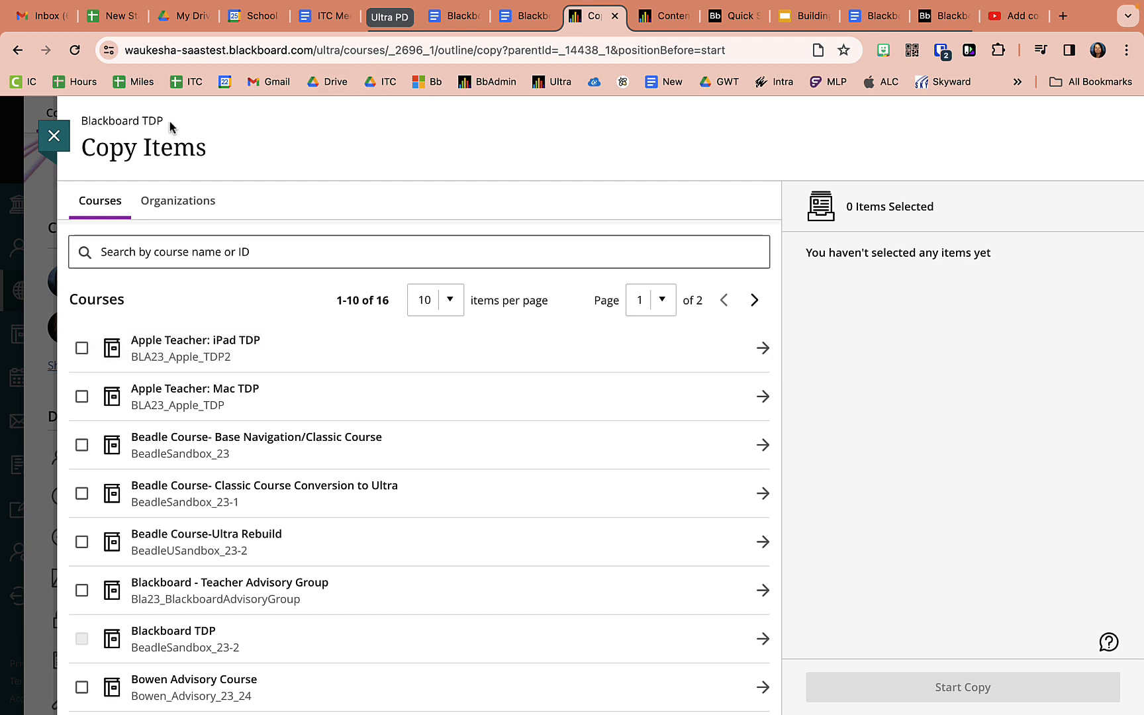
pyautogui.moveTo(169, 120); pyautogui.dragTo(86, 125)
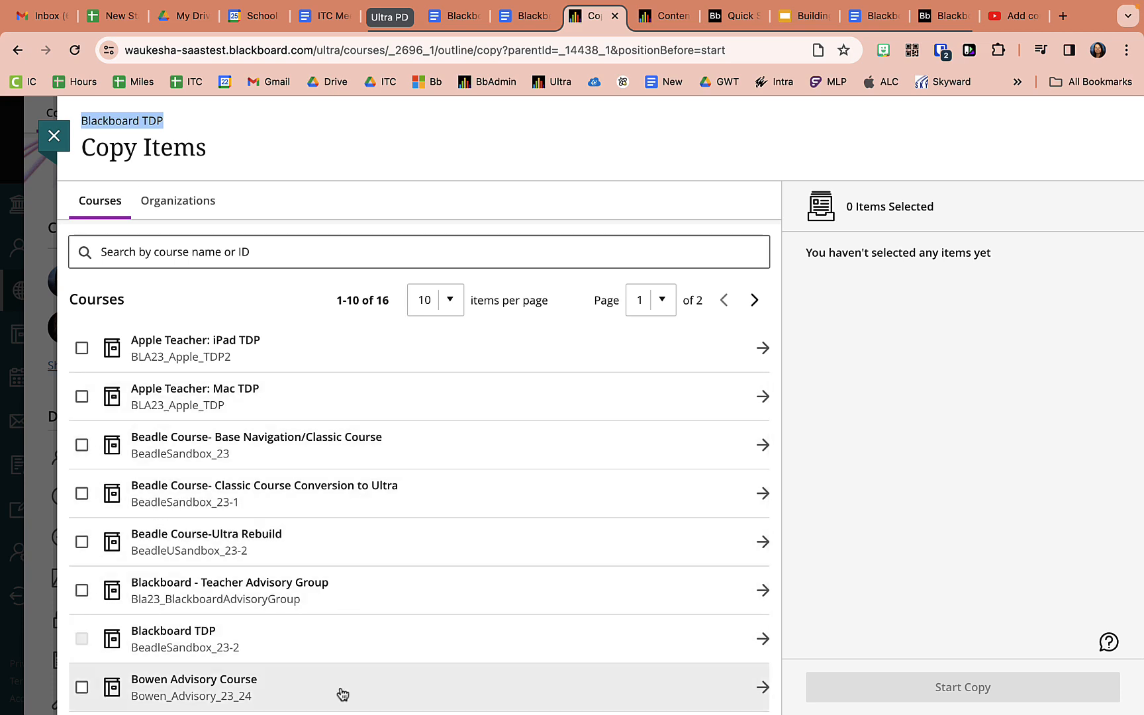
pyautogui.scroll(-3, 342, 693)
pyautogui.scroll(3, 343, 693)
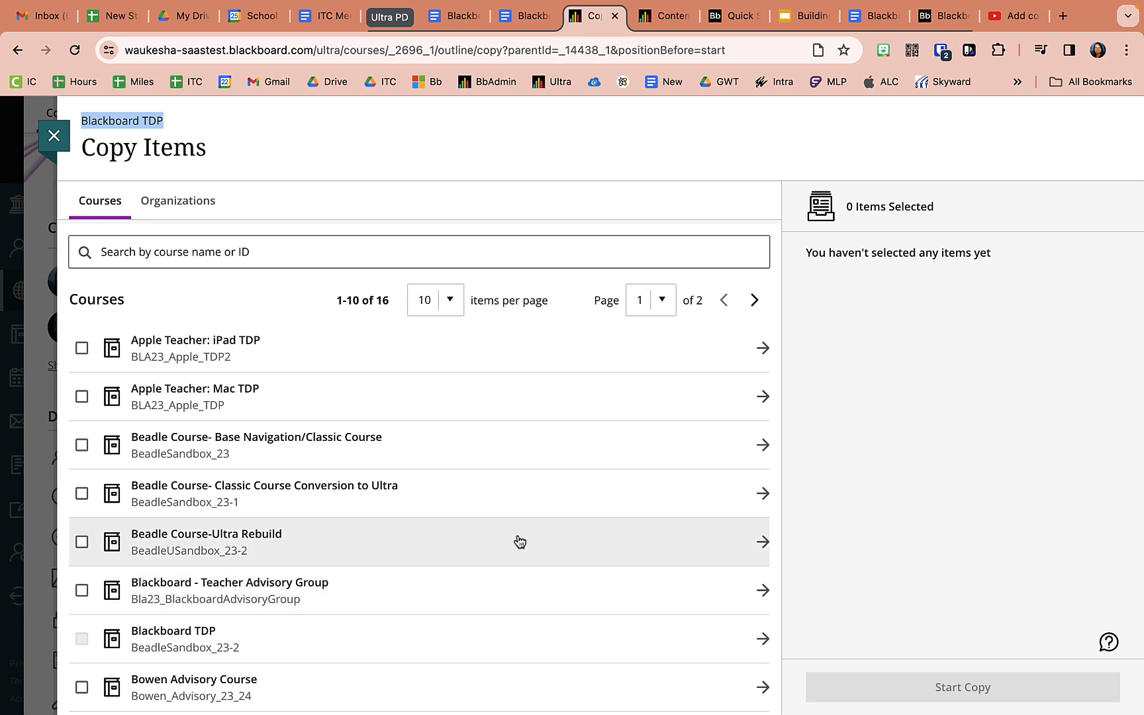
# Browse the content of the Ultra Rebuild course and its "Welcome to House 8B!" module, and return to the course list
pyautogui.click(762, 542)
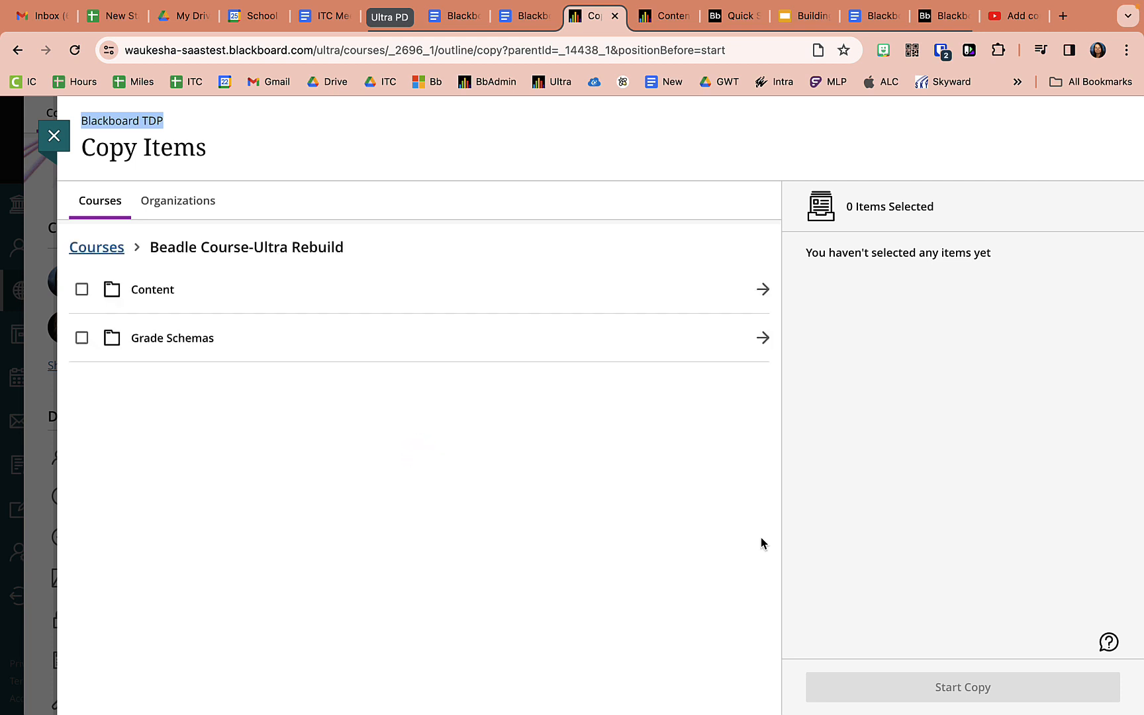
pyautogui.click(763, 289)
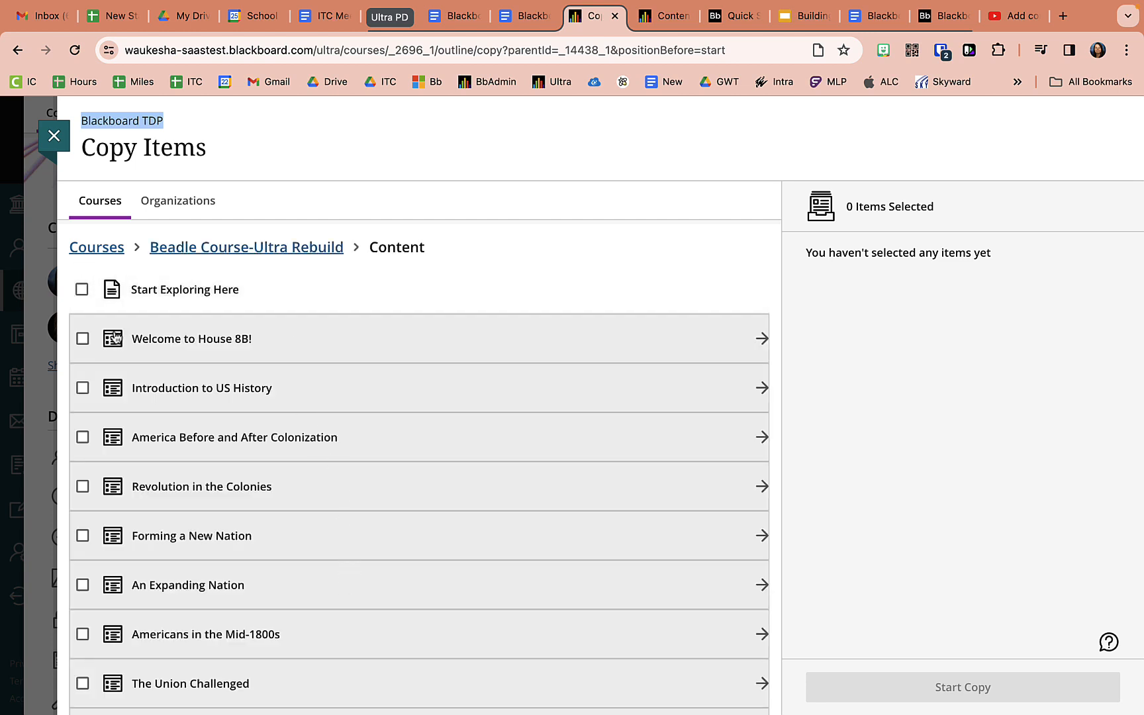
pyautogui.scroll(-1, 159, 495)
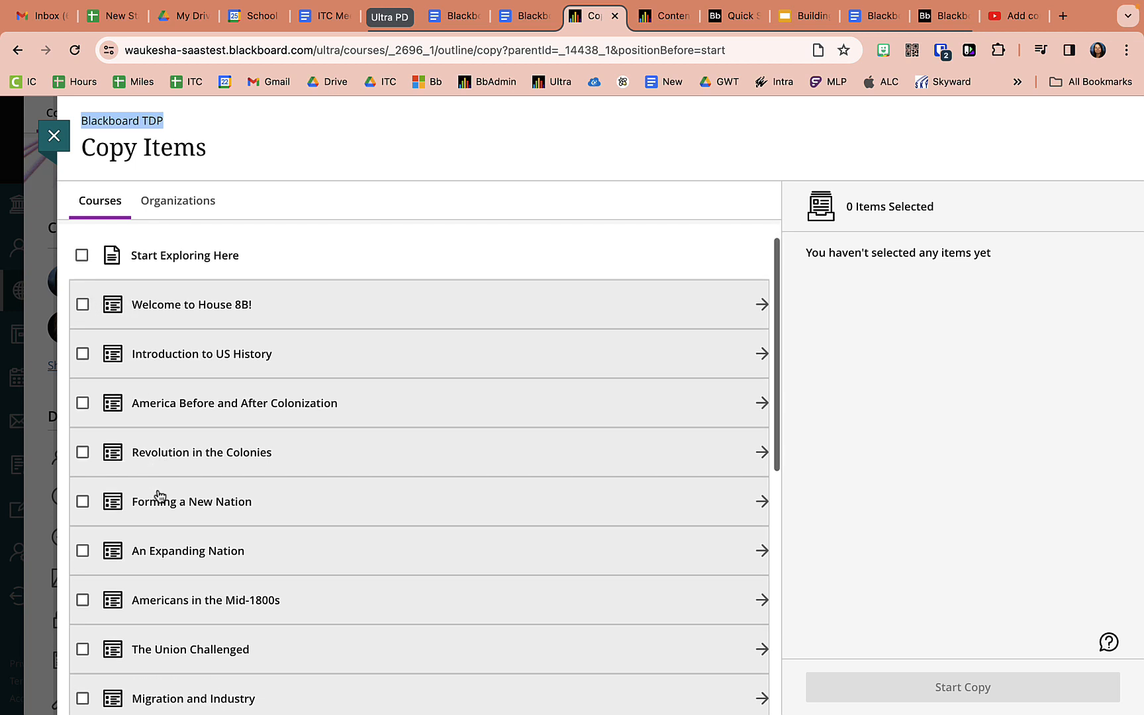
pyautogui.click(762, 305)
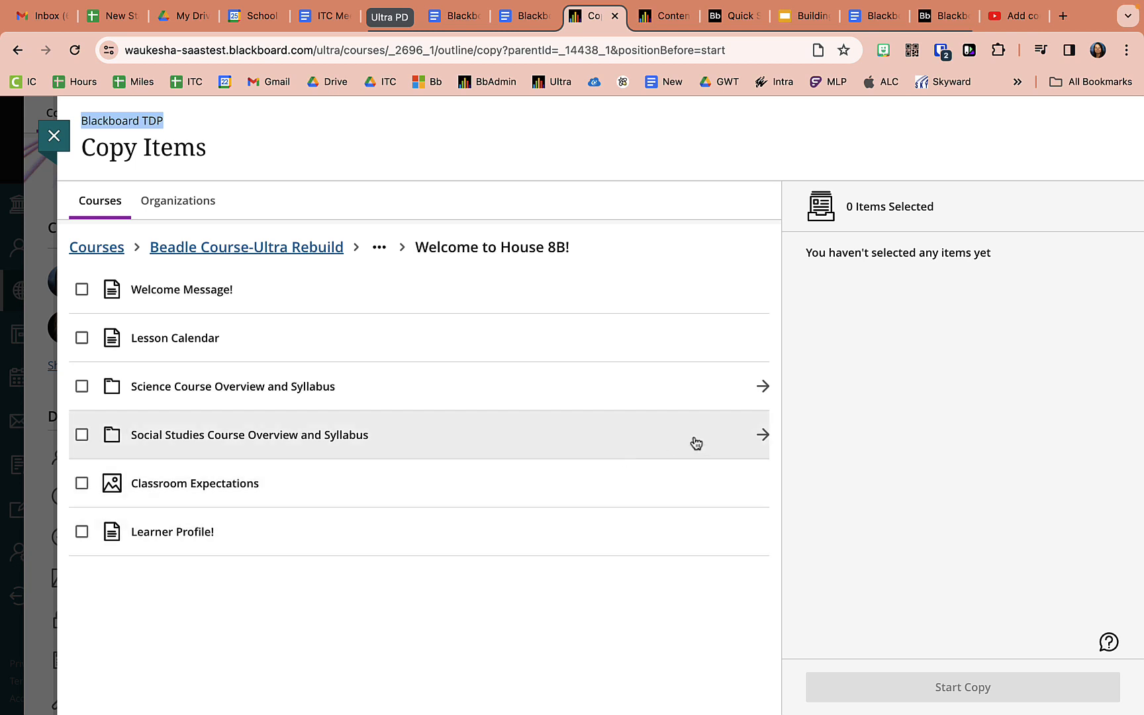
pyautogui.click(764, 388)
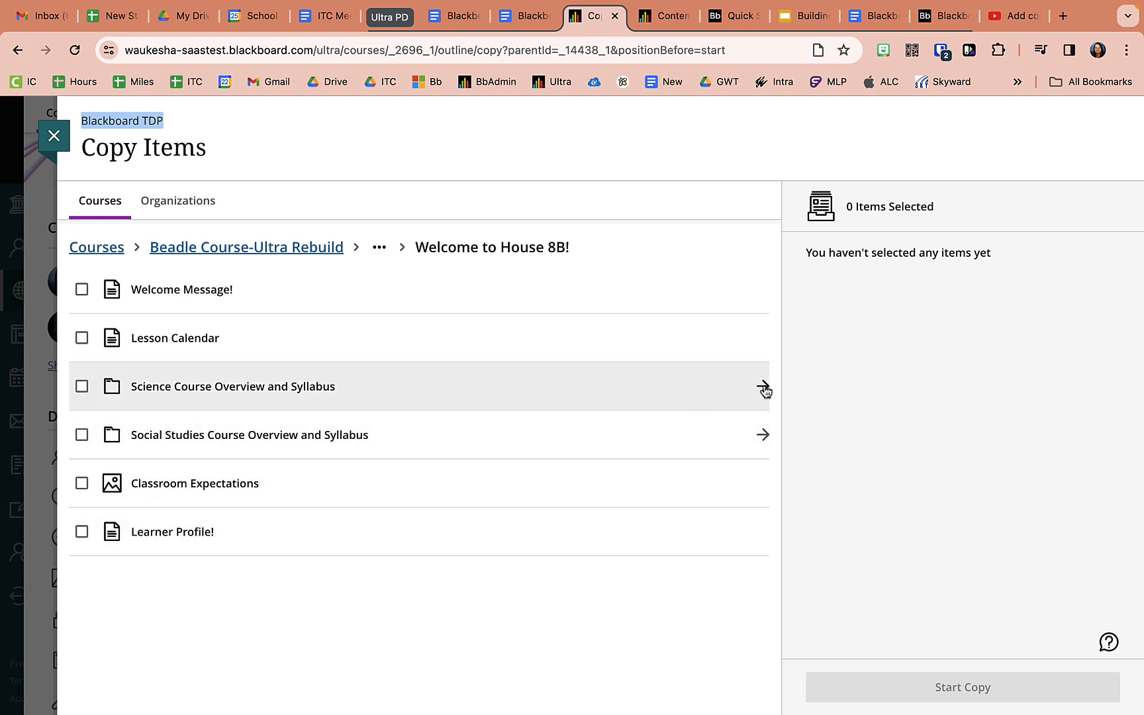
pyautogui.click(274, 258)
pyautogui.click(105, 249)
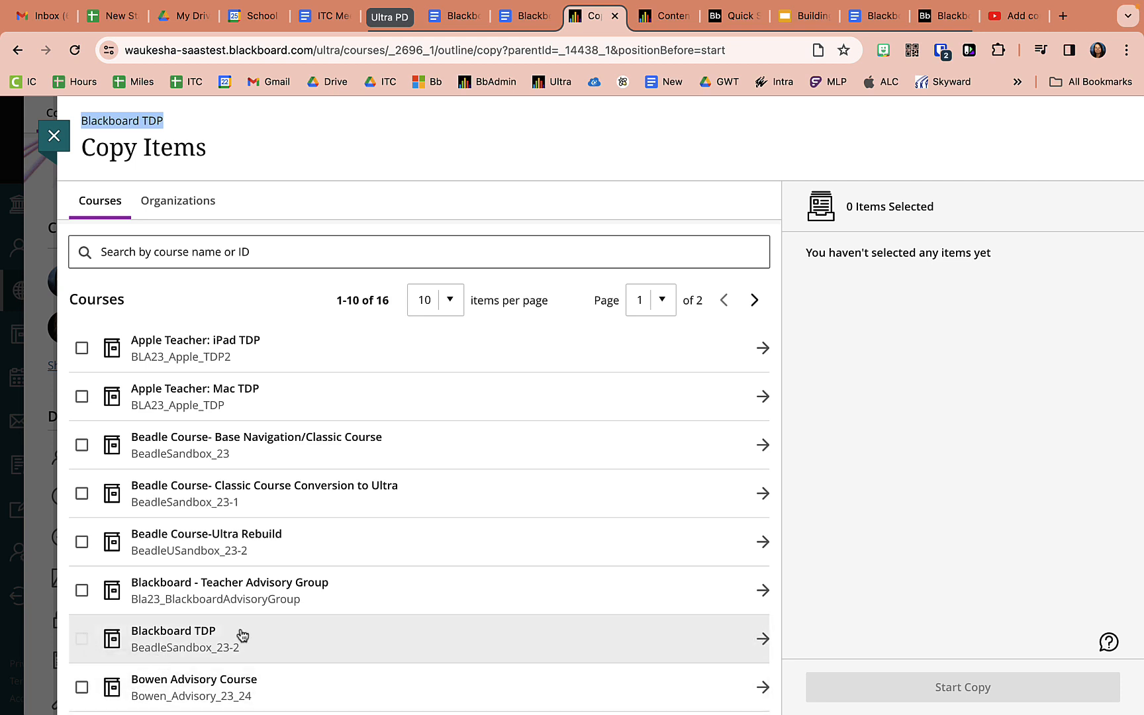
# Copy "Basic Builders Guide" from the "Basic Building" module of the Blackboard TDP course into the outline
pyautogui.click(764, 640)
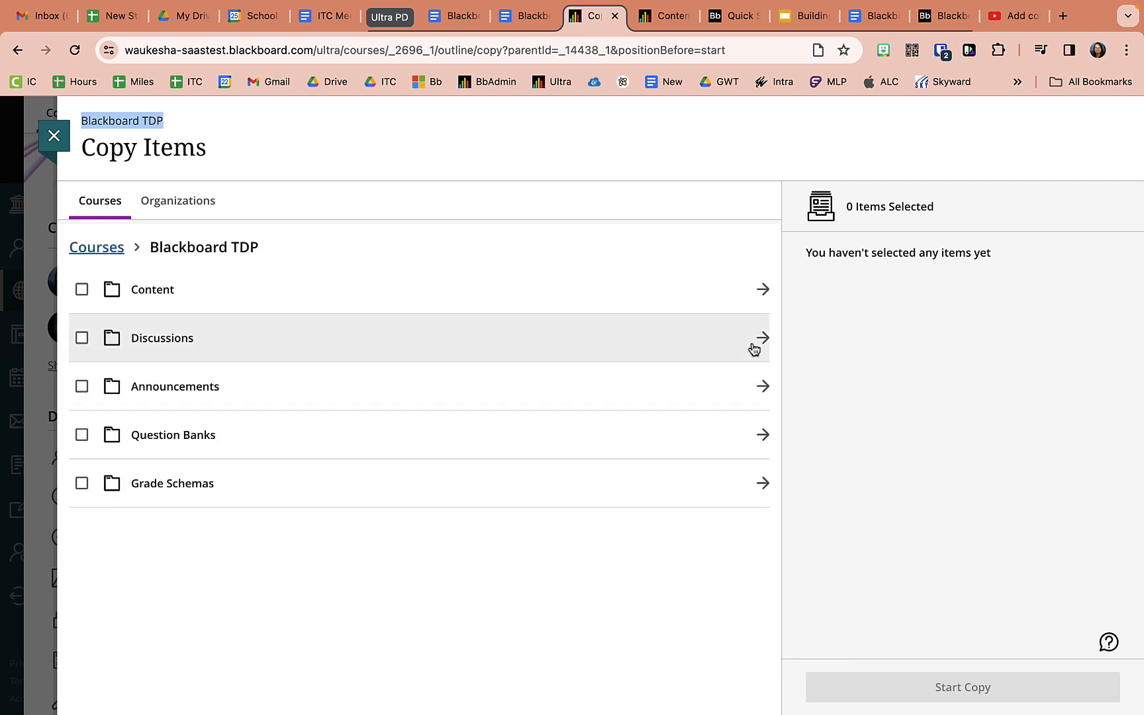
pyautogui.click(765, 296)
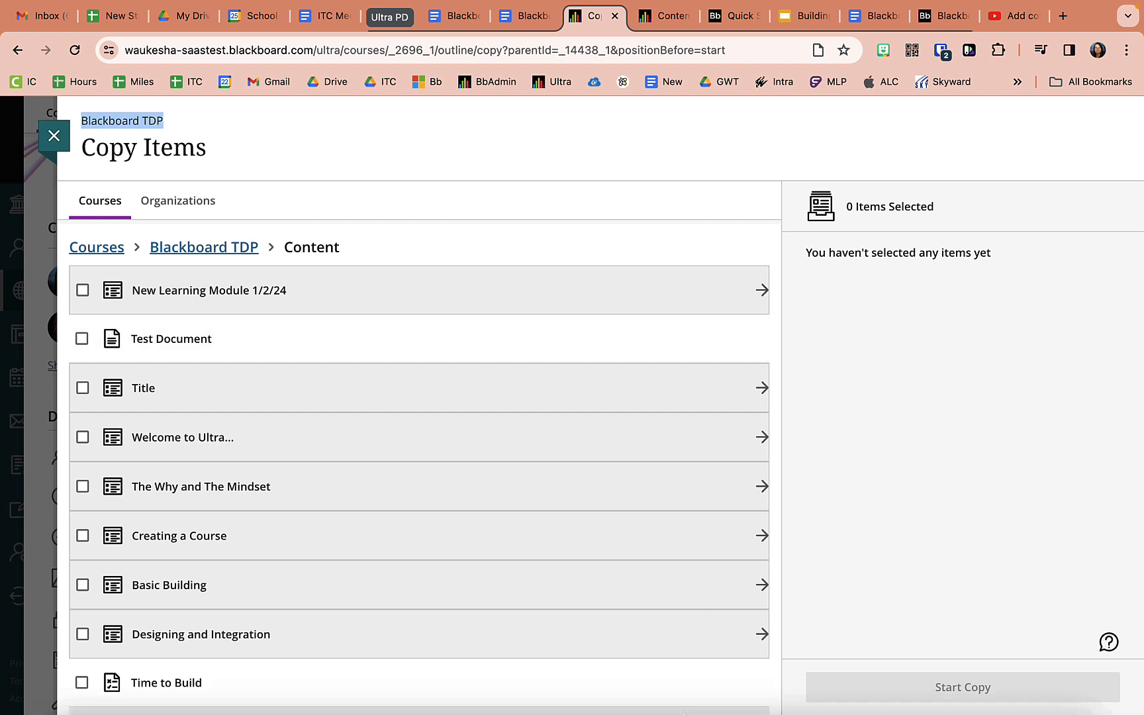
pyautogui.scroll(-5, 643, 508)
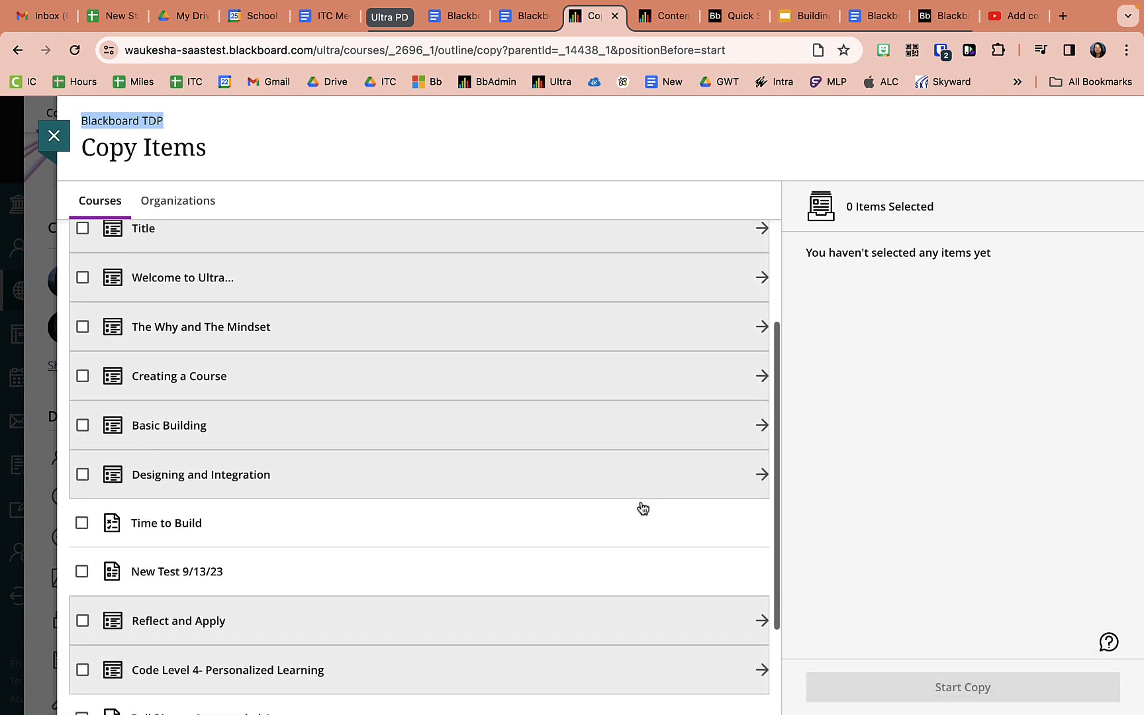
pyautogui.click(763, 427)
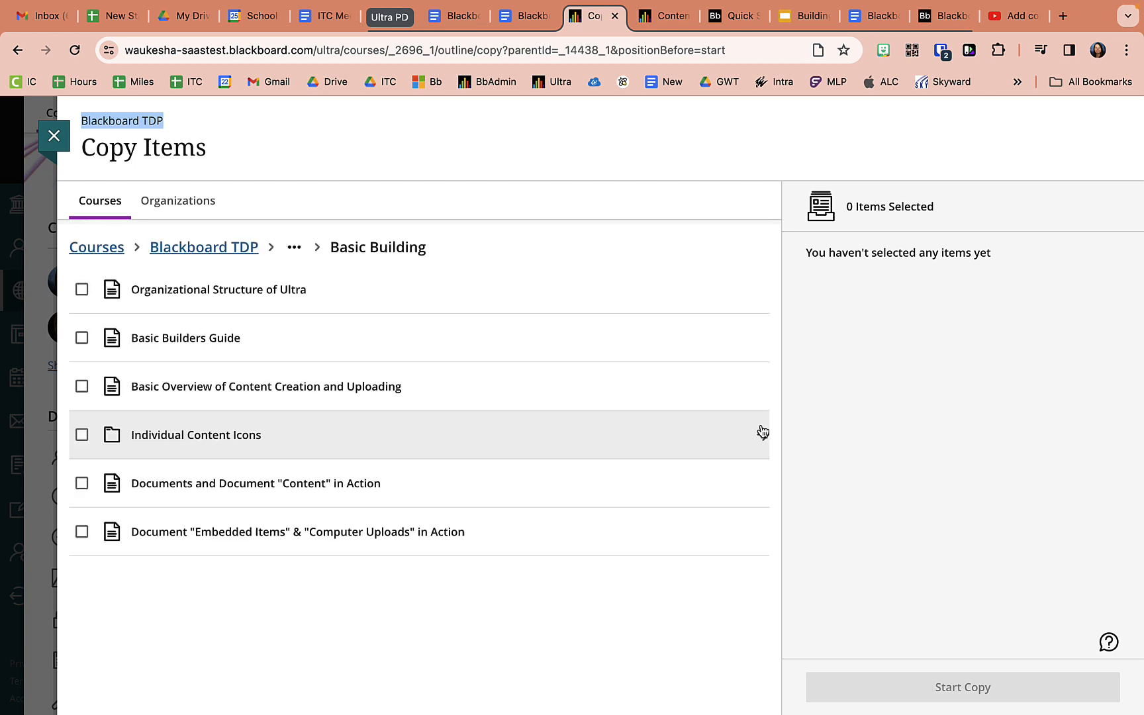
pyautogui.click(741, 349)
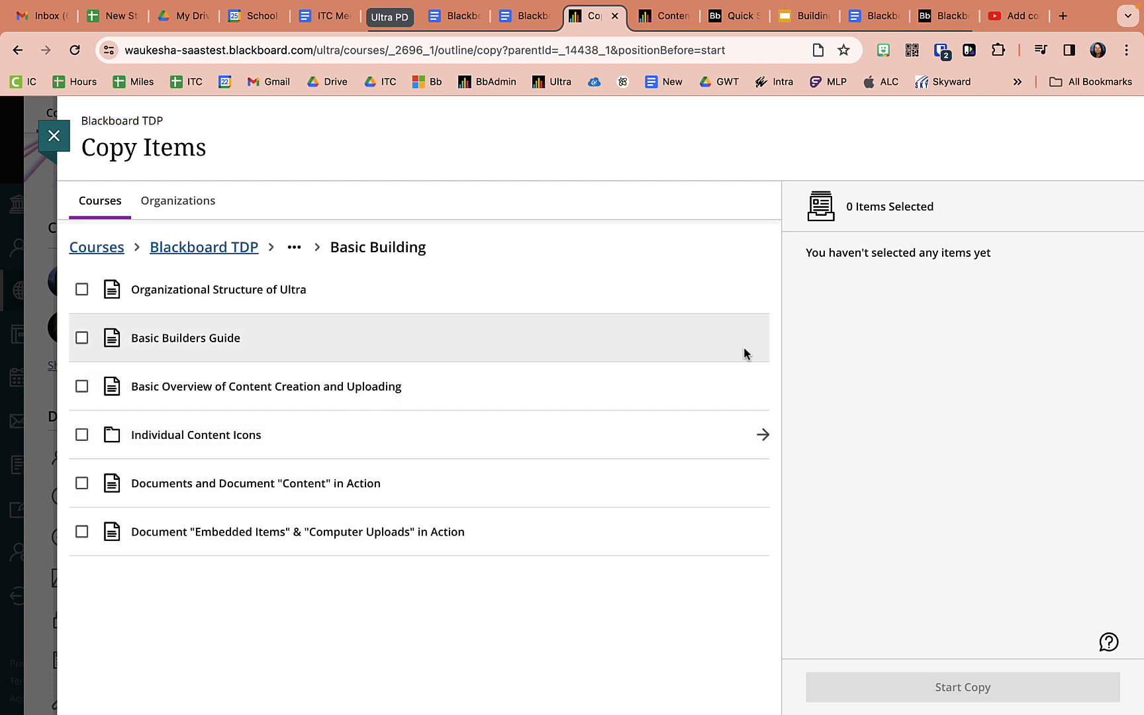
pyautogui.click(936, 700)
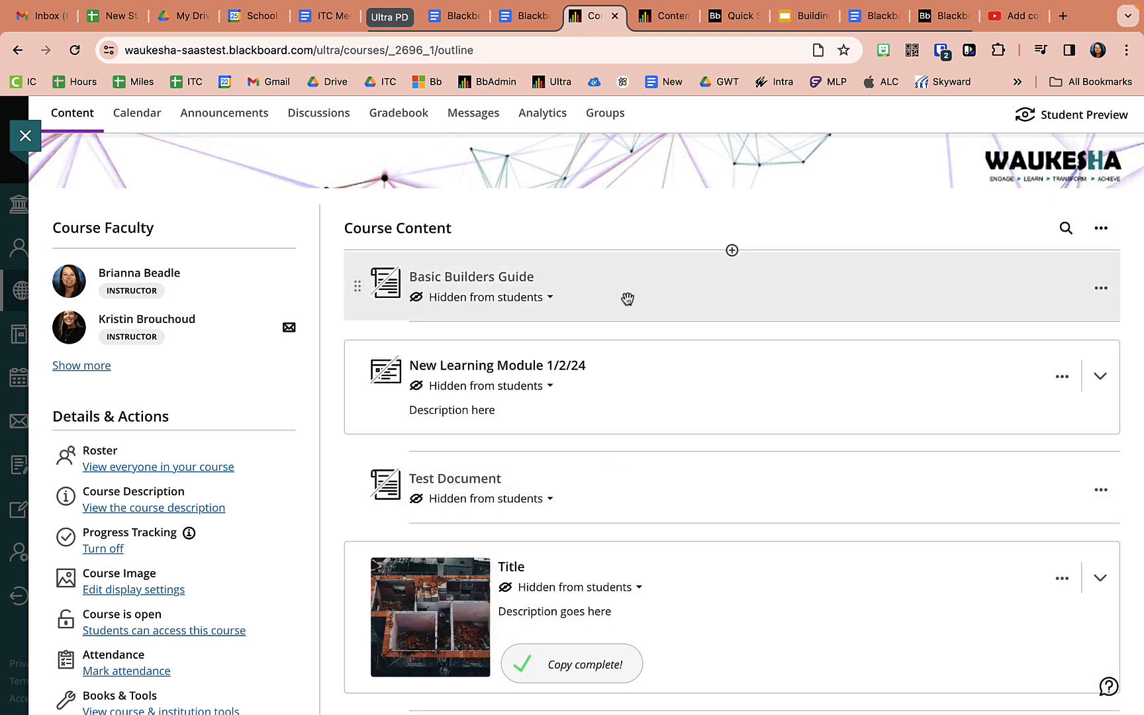
# View the copied "Basic Builders Guide" document and return to the course outline
pyautogui.click(627, 299)
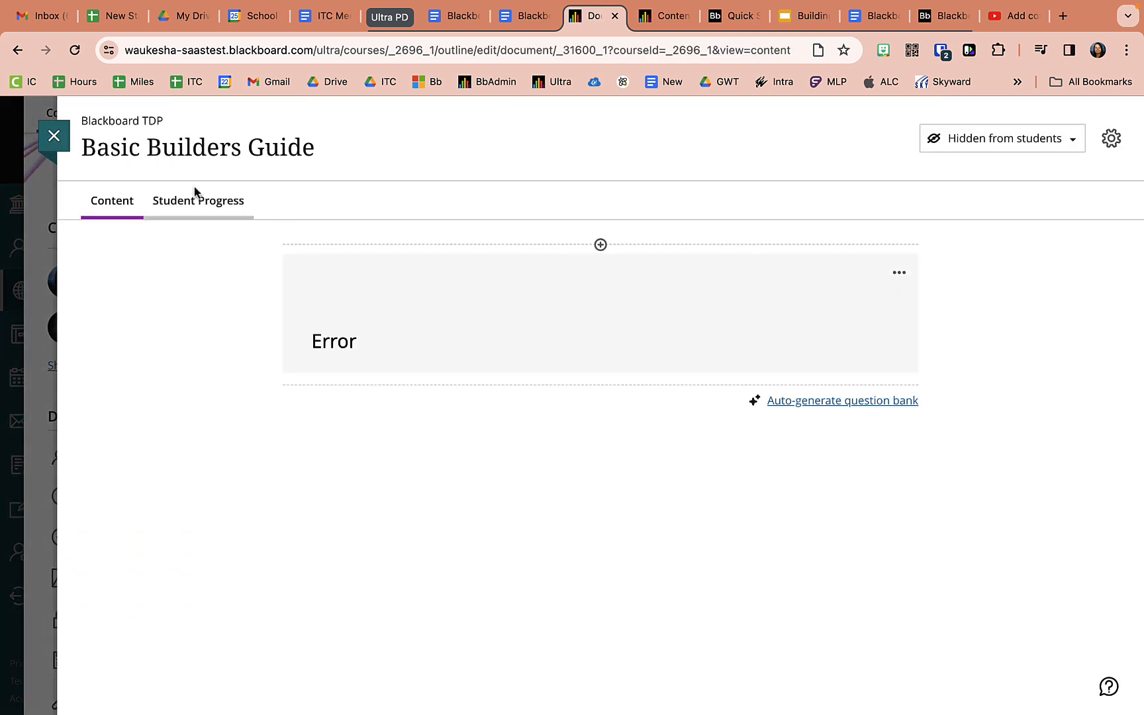
pyautogui.click(53, 137)
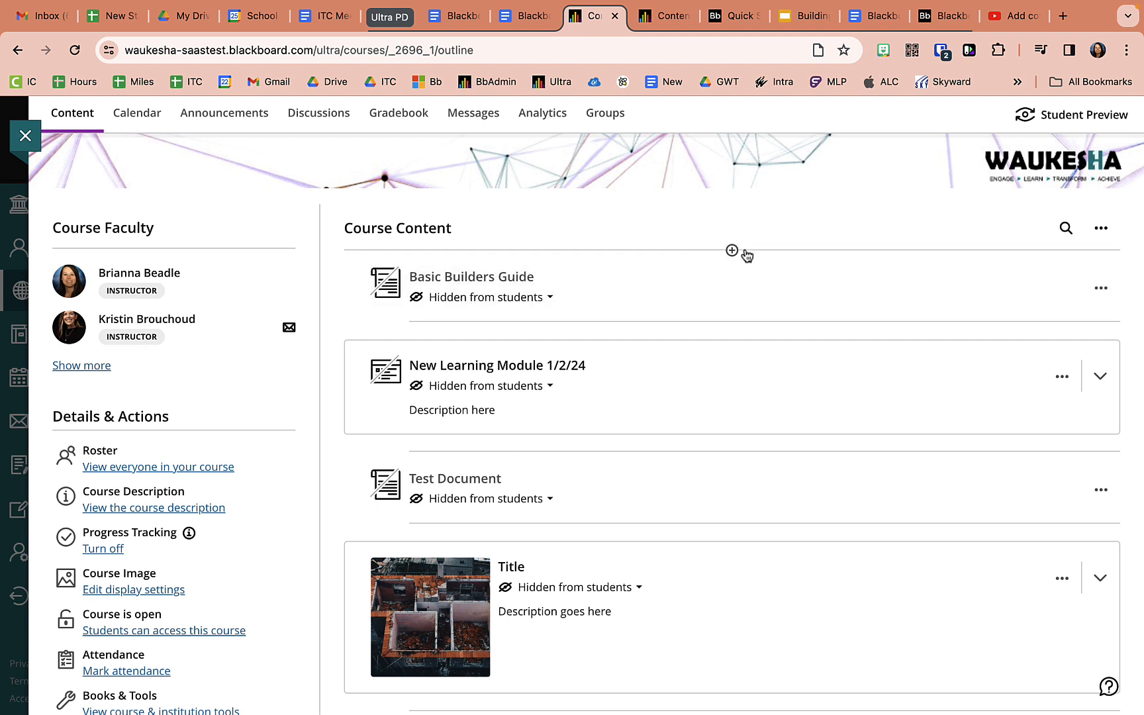
pyautogui.click(638, 278)
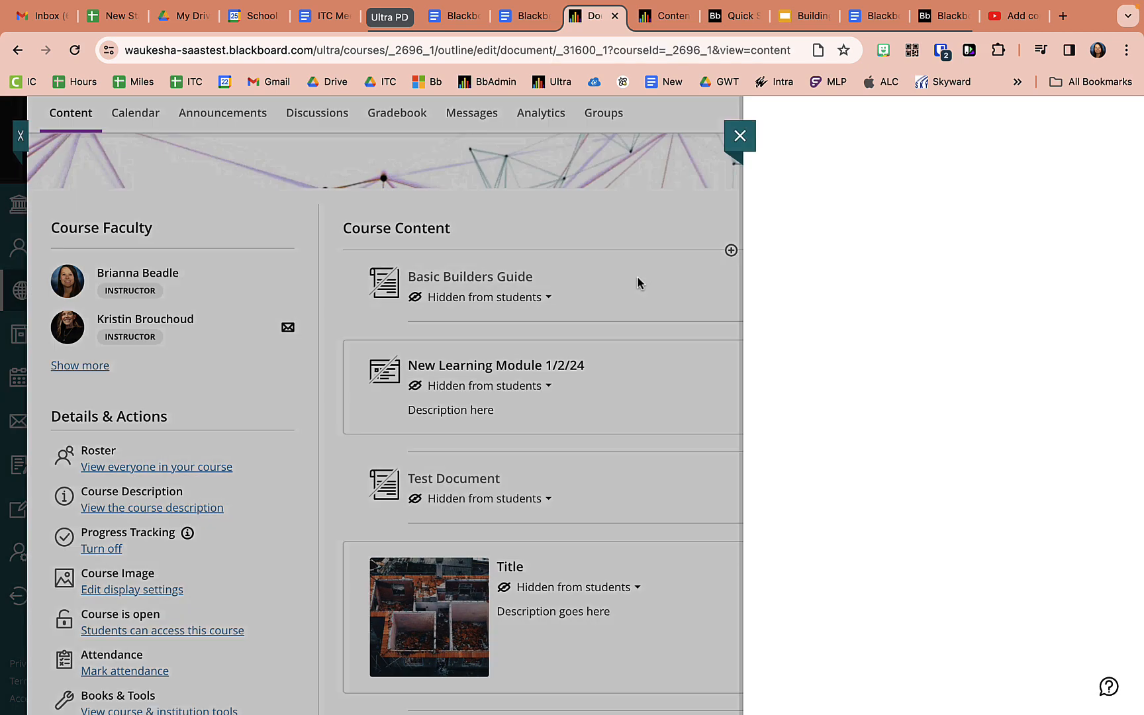
pyautogui.click(61, 137)
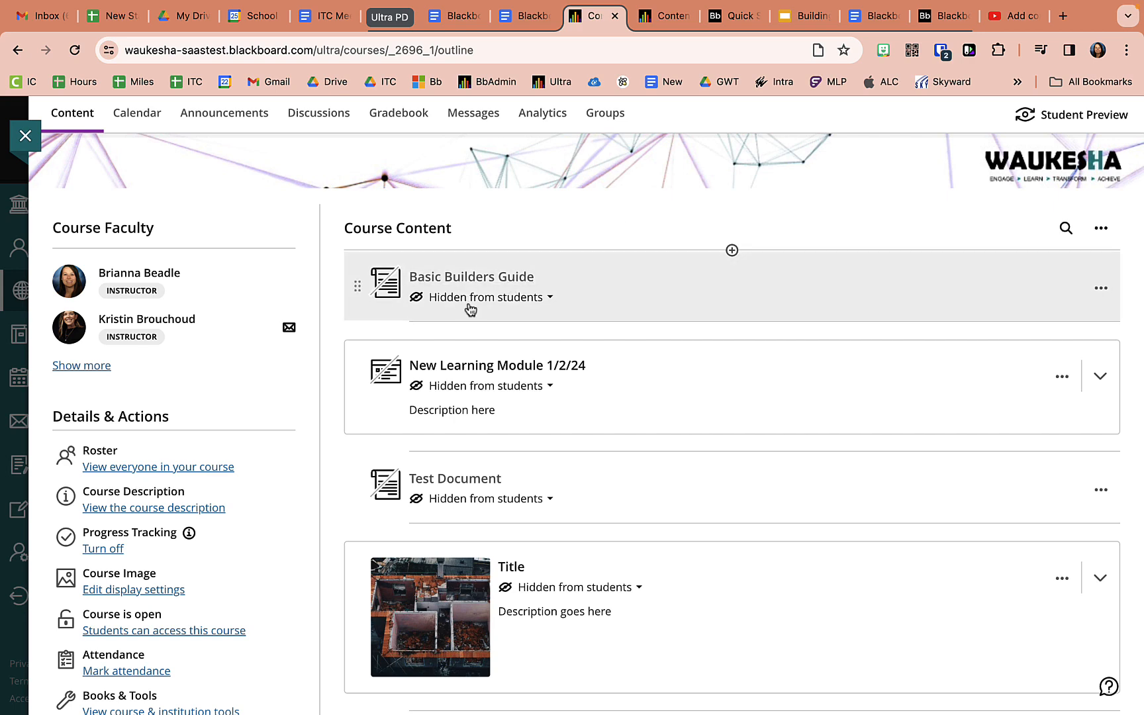
# Move "Basic Builders Guide" below "Test Document", and move both documents into "New Learning Module 1/2/24"
pyautogui.moveTo(358, 284); pyautogui.dragTo(448, 463)
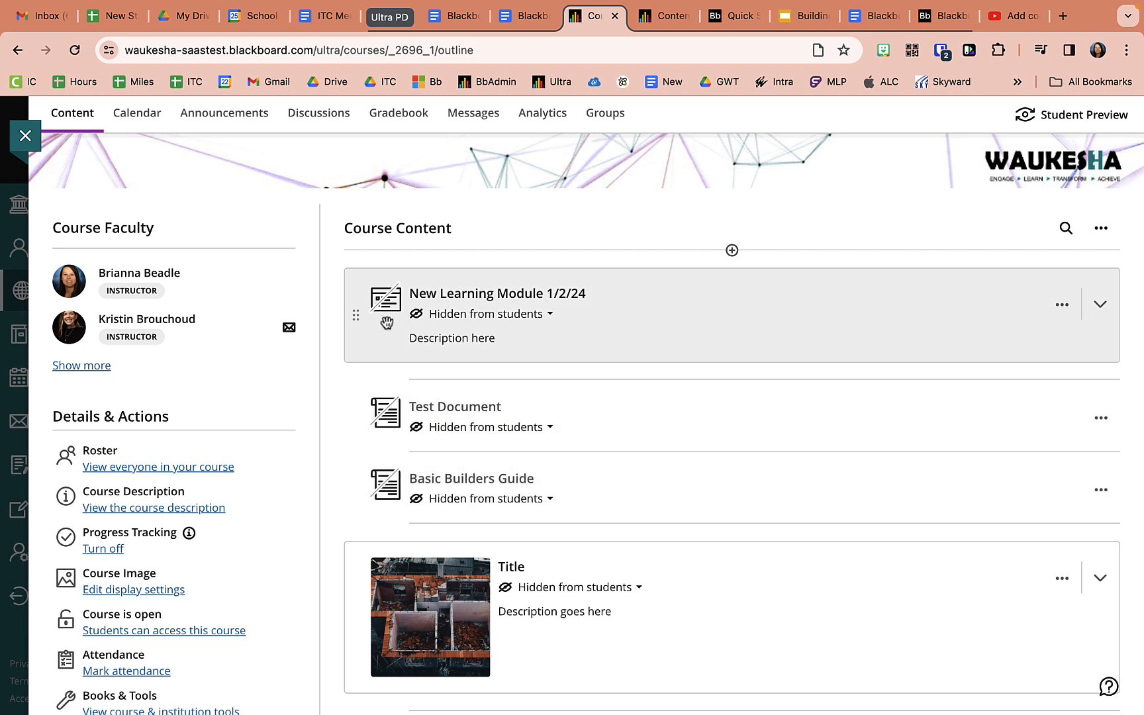
pyautogui.click(365, 323)
pyautogui.moveTo(358, 625); pyautogui.dragTo(390, 418)
pyautogui.scroll(-3, 381, 570)
pyautogui.scroll(2, 376, 225)
pyautogui.click(358, 250)
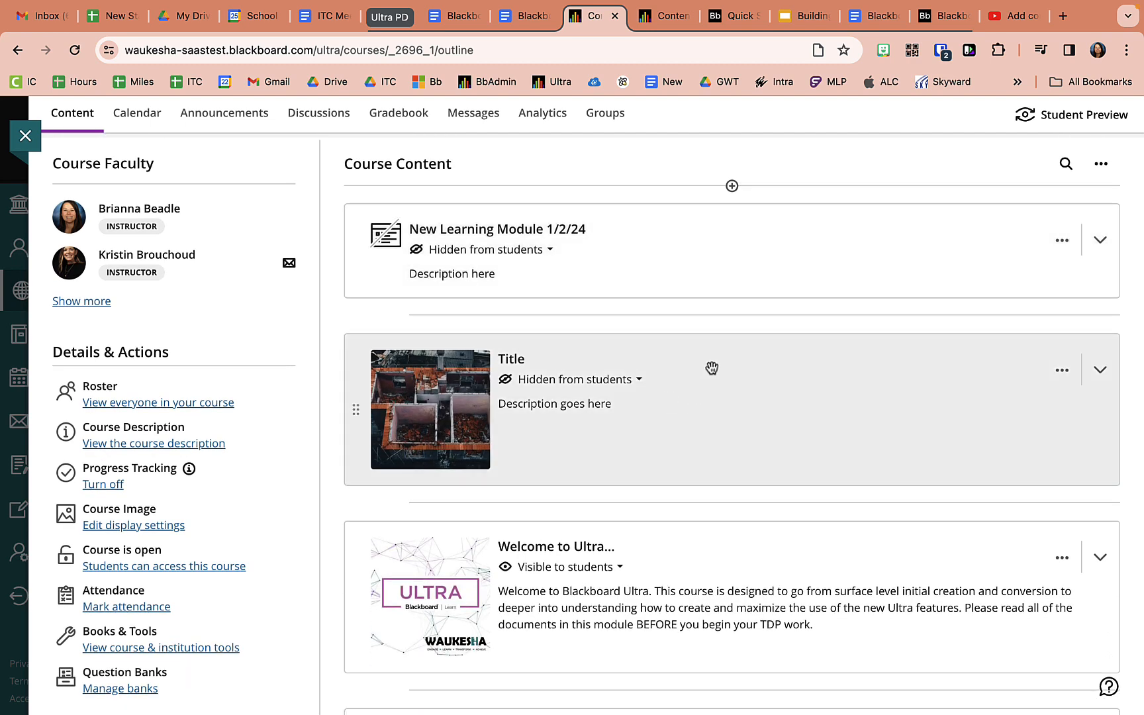
# Delete "New Learning Module 1/2/24" together with all the items it contains
pyautogui.scroll(2, 713, 368)
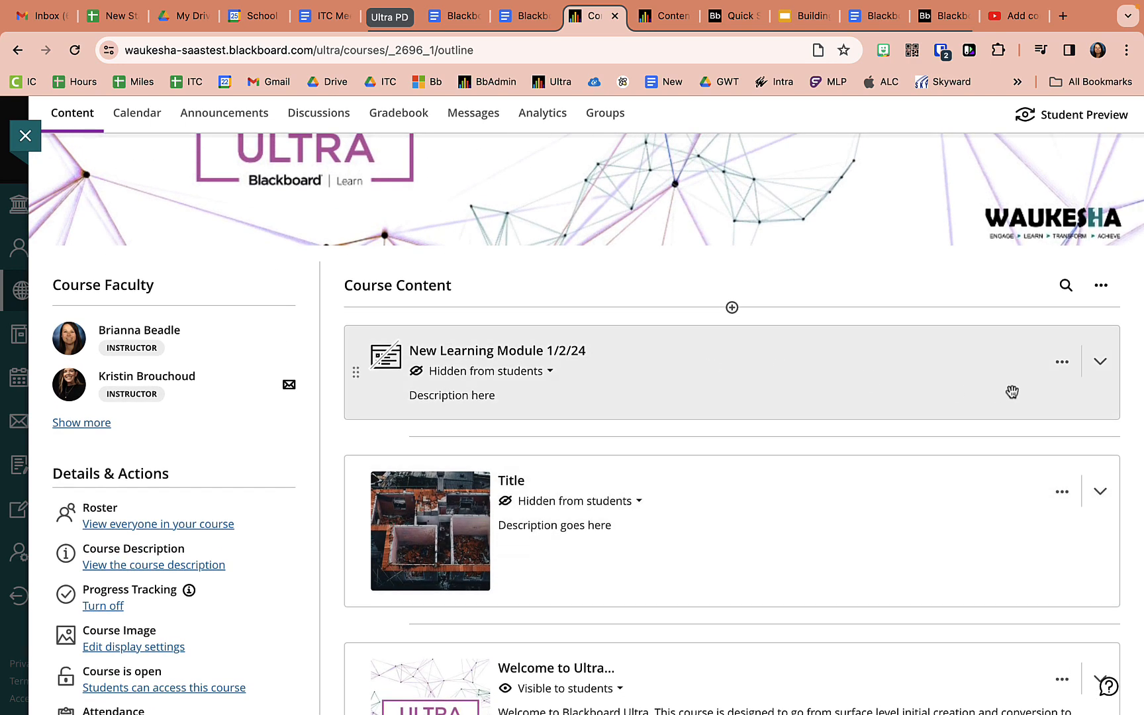
pyautogui.click(1062, 362)
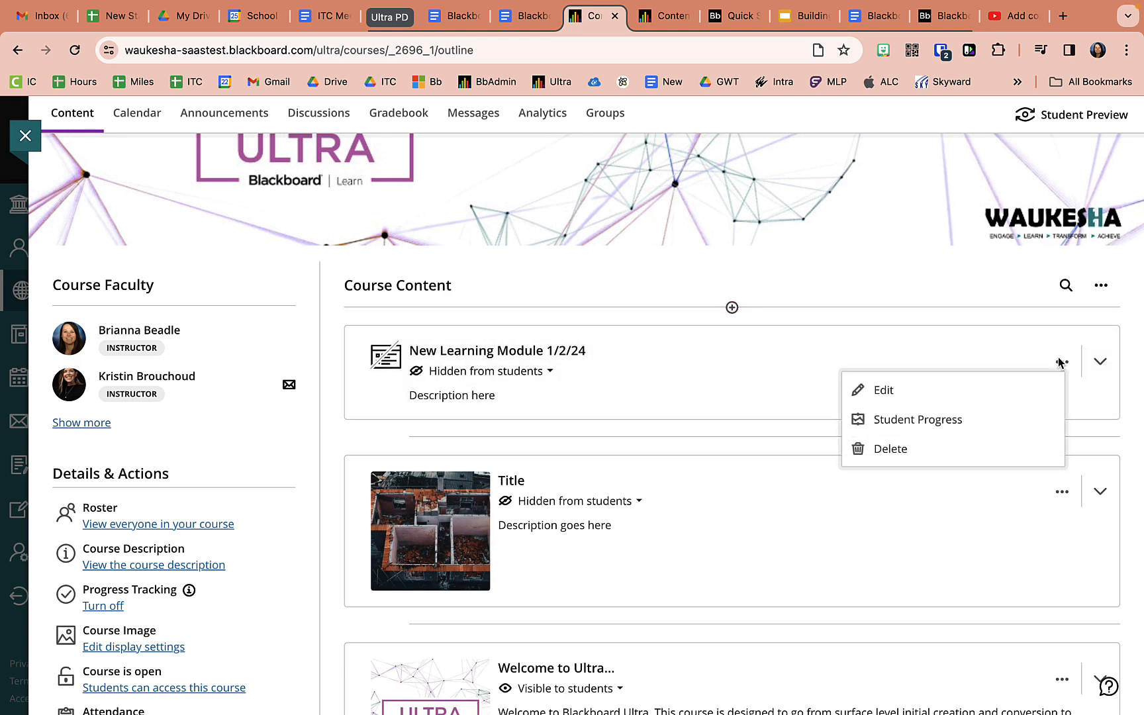
pyautogui.click(960, 449)
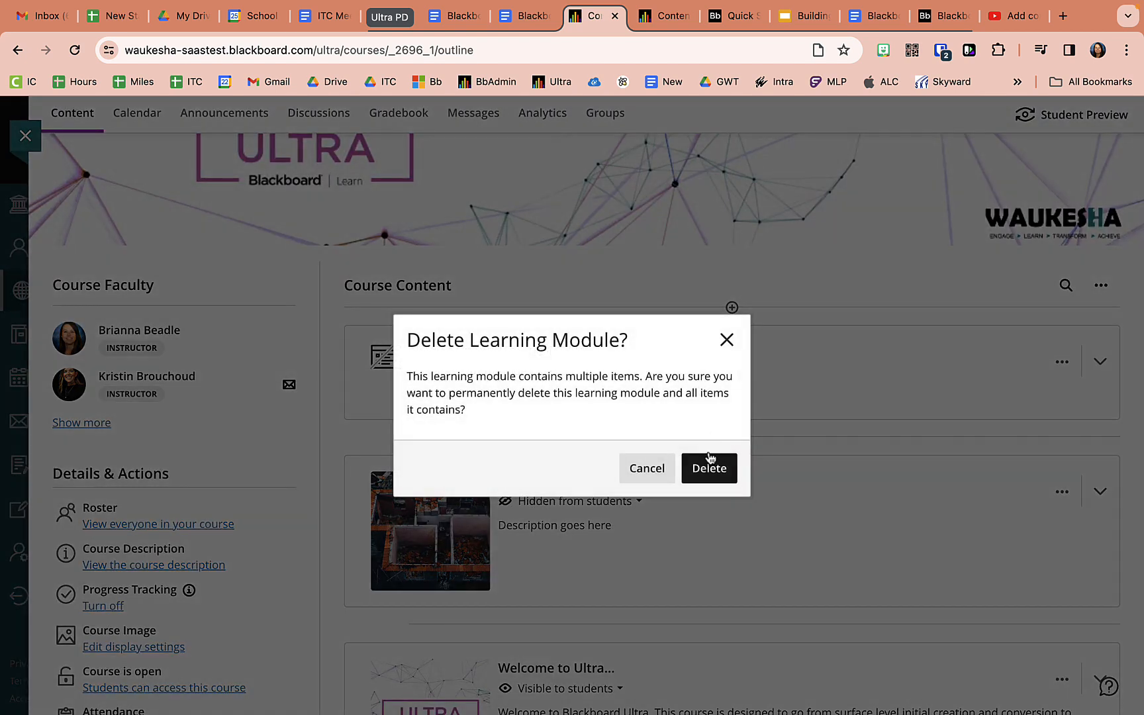
pyautogui.click(710, 458)
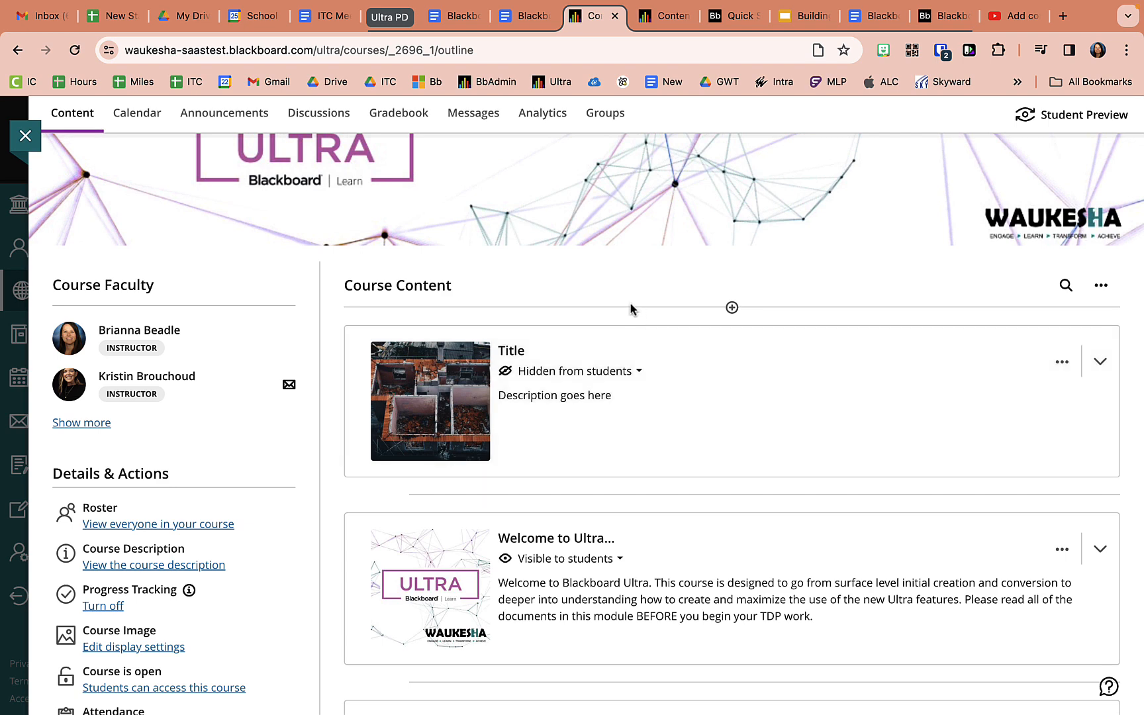
pyautogui.scroll(3, 633, 307)
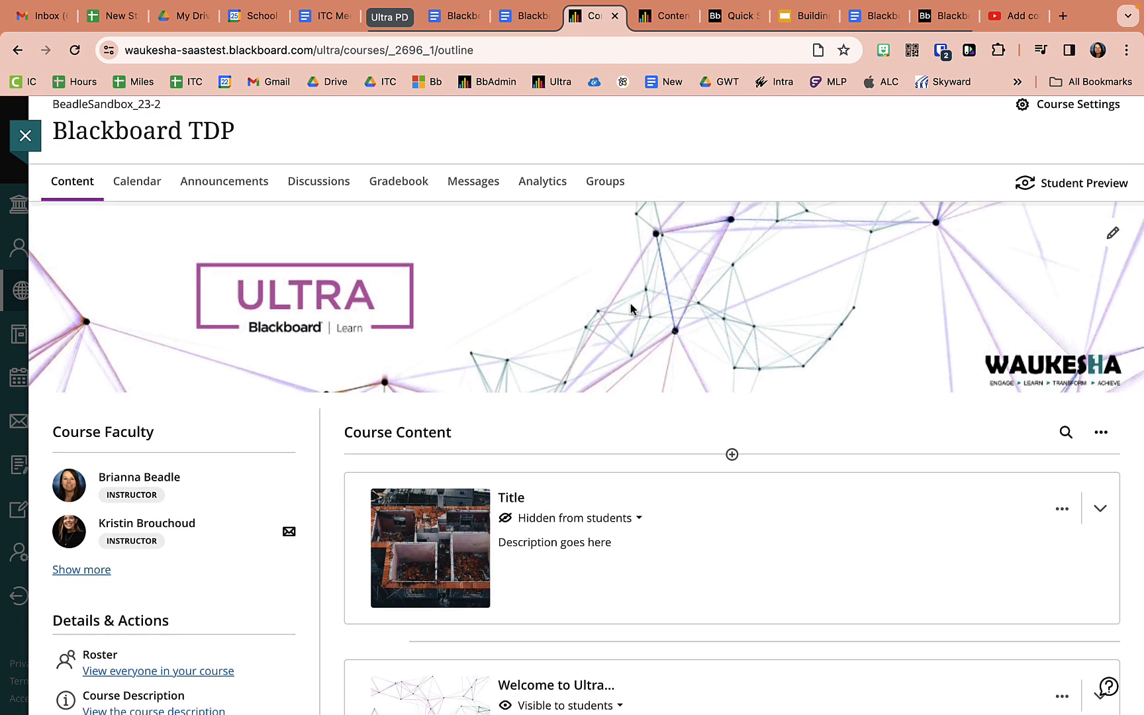